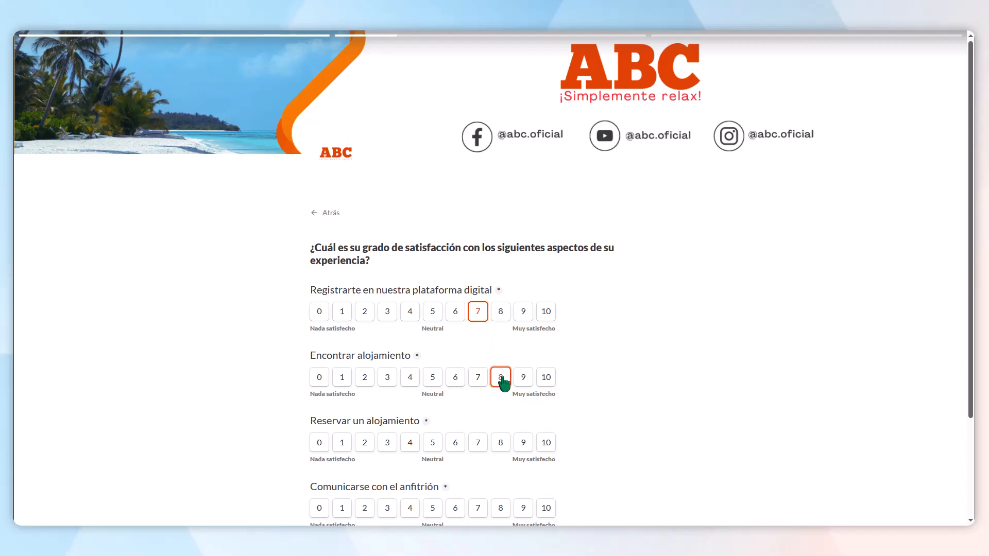
Rate "Reservar un alojamiento" with 9 and "Comunicarse con el anfitrión" with 7 in the satisfaction survey.
{"action": "left_click", "coordinate": [523, 443]}
{"action": "left_click", "coordinate": [479, 508]}
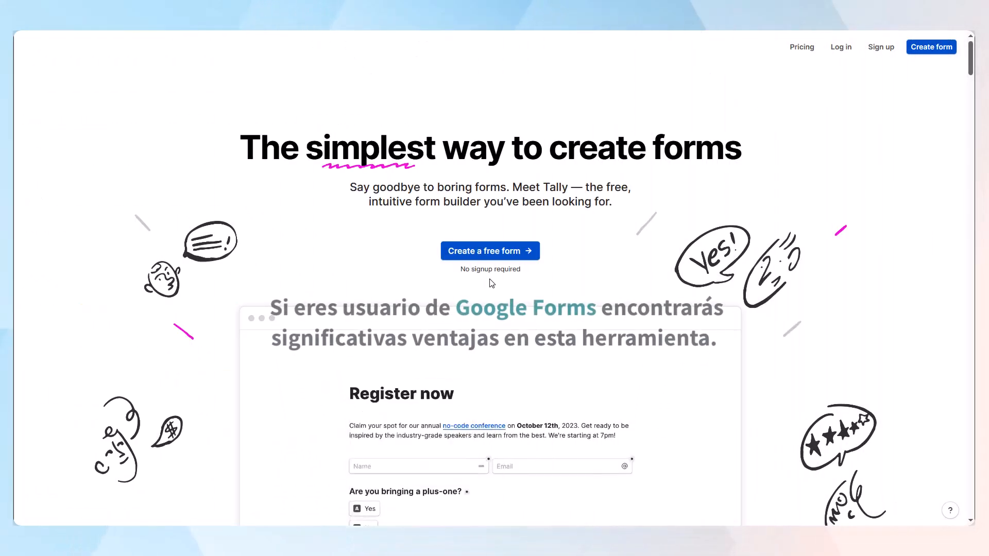
Create a free form and title it "Encuesta de satisfacción".
{"action": "left_click", "coordinate": [484, 252]}
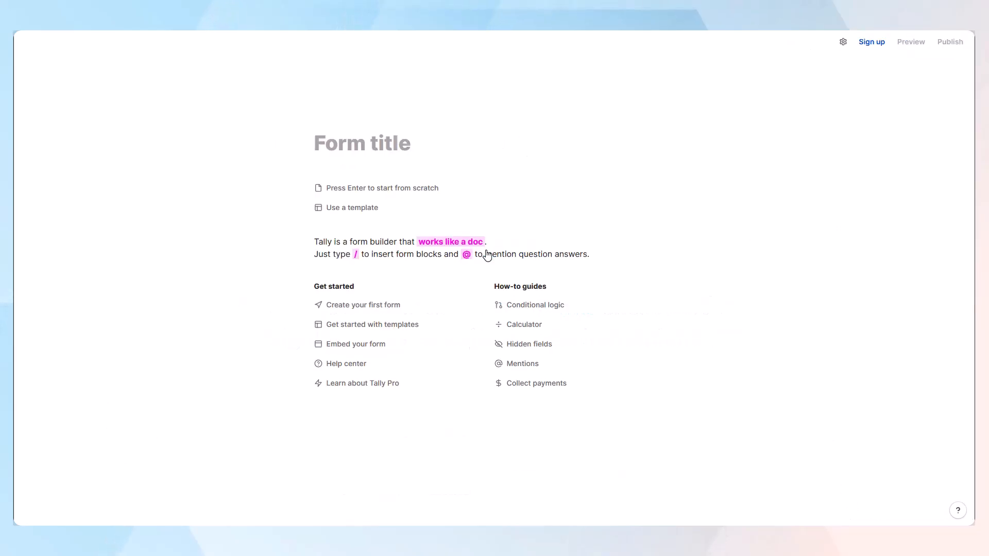
{"action": "left_click", "coordinate": [360, 147]}
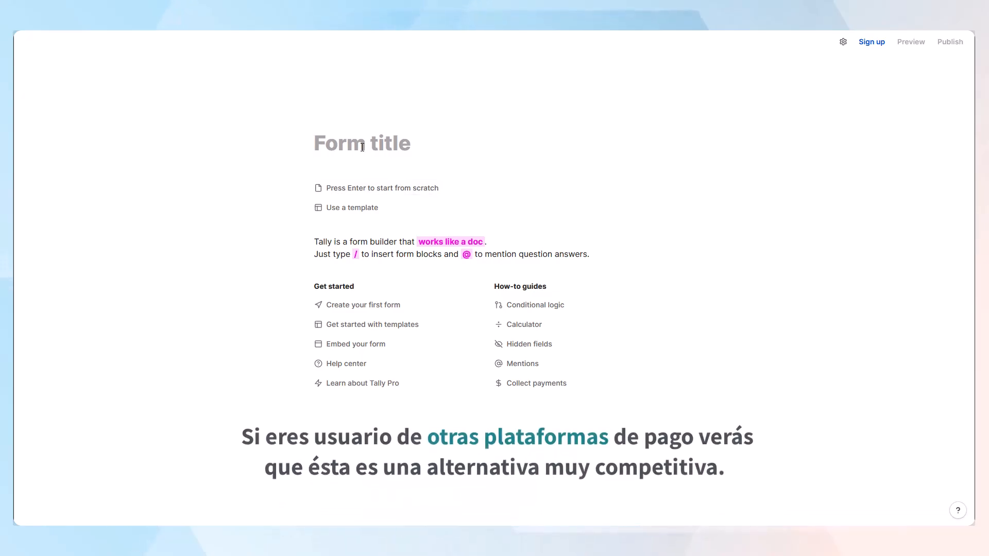
{"action": "type", "text": "Encuesta "}
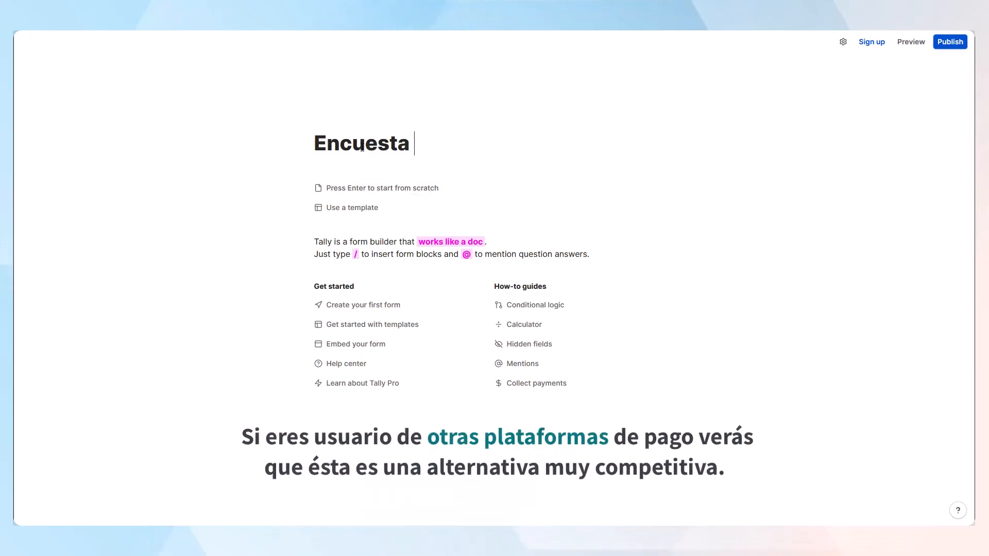
{"action": "type", "text": "de satisfacci"}
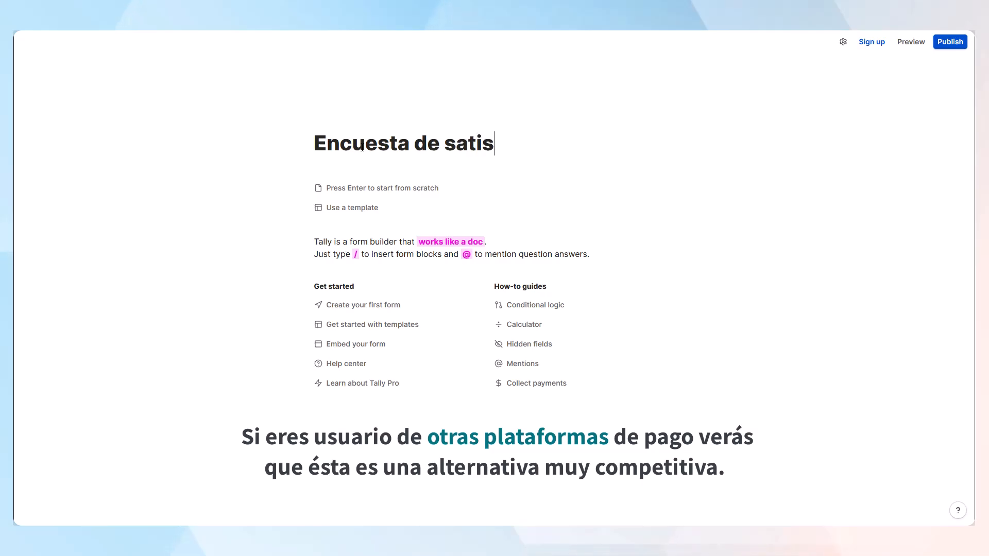
{"action": "type", "text": "ón"}
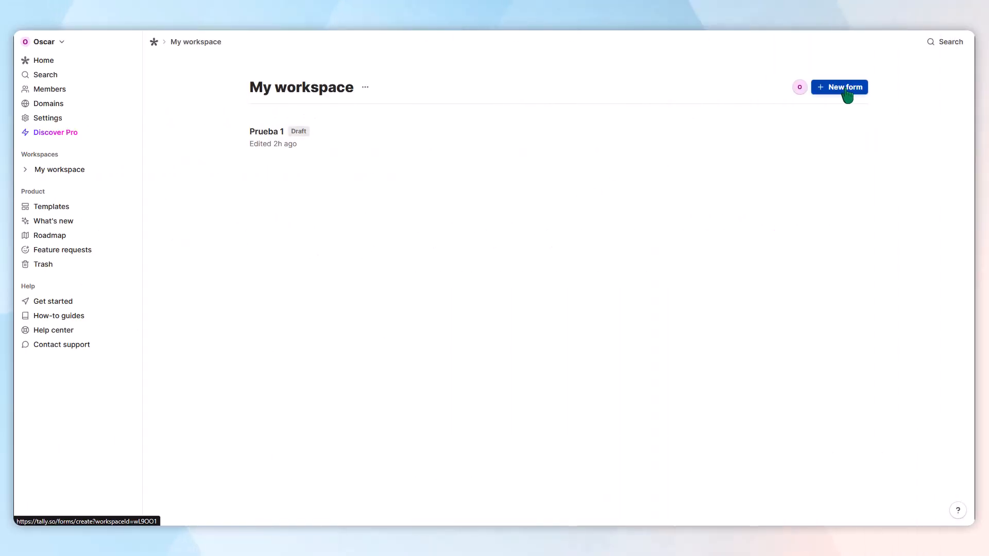
Create a new form in My workspace and title it "Inscripción a curso".
{"action": "left_click", "coordinate": [845, 91]}
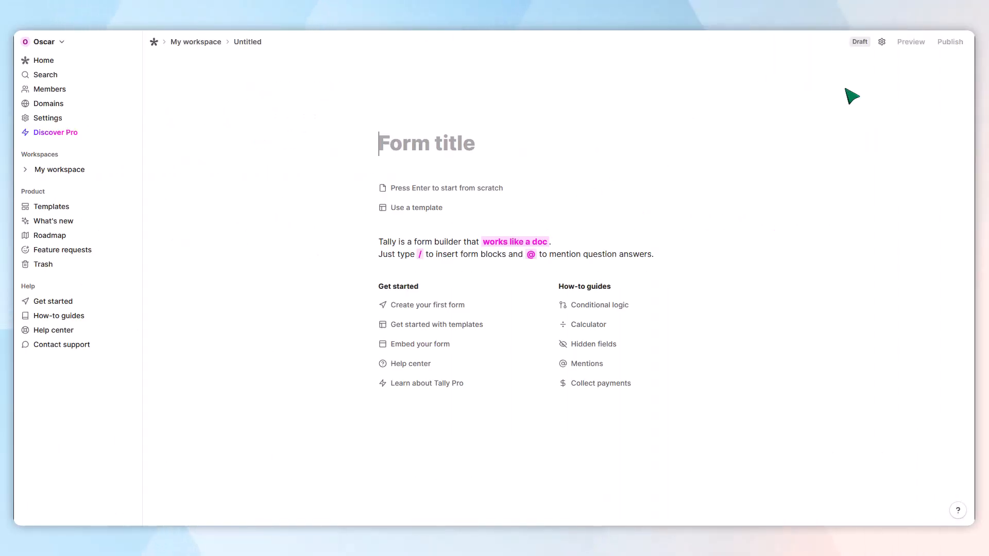
{"action": "type", "text": "Inscripción a c"}
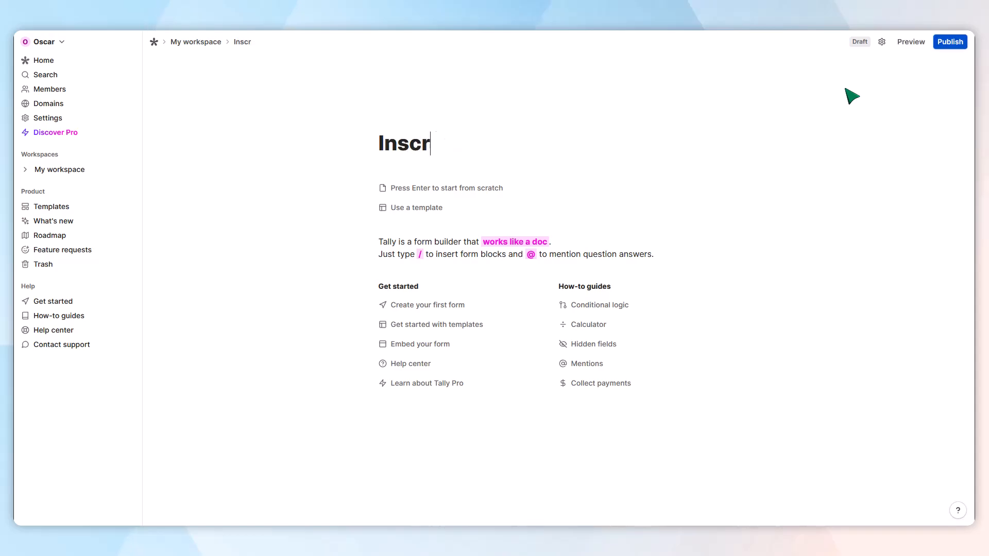
{"action": "type", "text": "urso"}
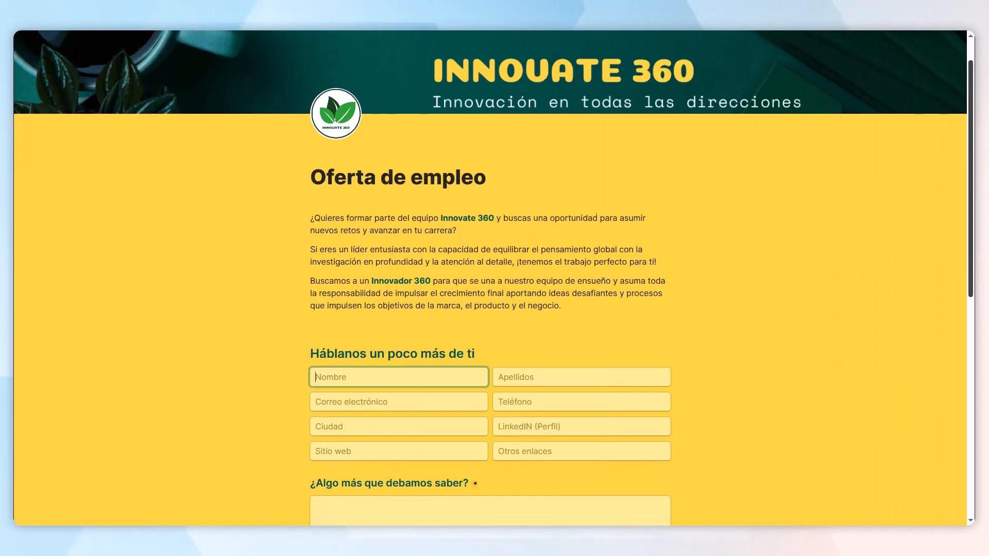
Look through the "Oferta de empleo" form's fields and continue past the first page of the "Inscripción al curso" form.
{"action": "scroll", "coordinate": [490, 278], "scroll_direction": "down", "scroll_amount": 5}
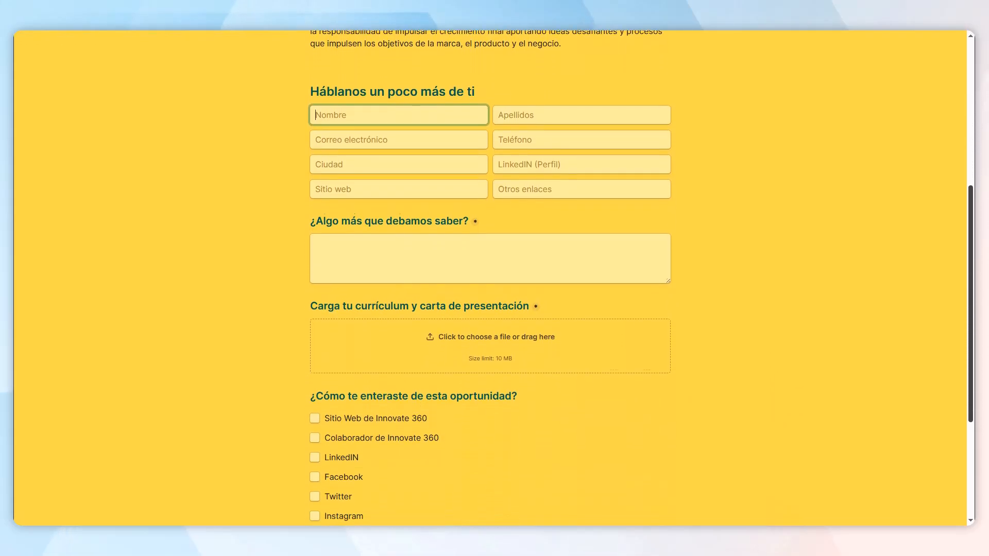
{"action": "scroll", "coordinate": [490, 278], "scroll_direction": "down", "scroll_amount": 5}
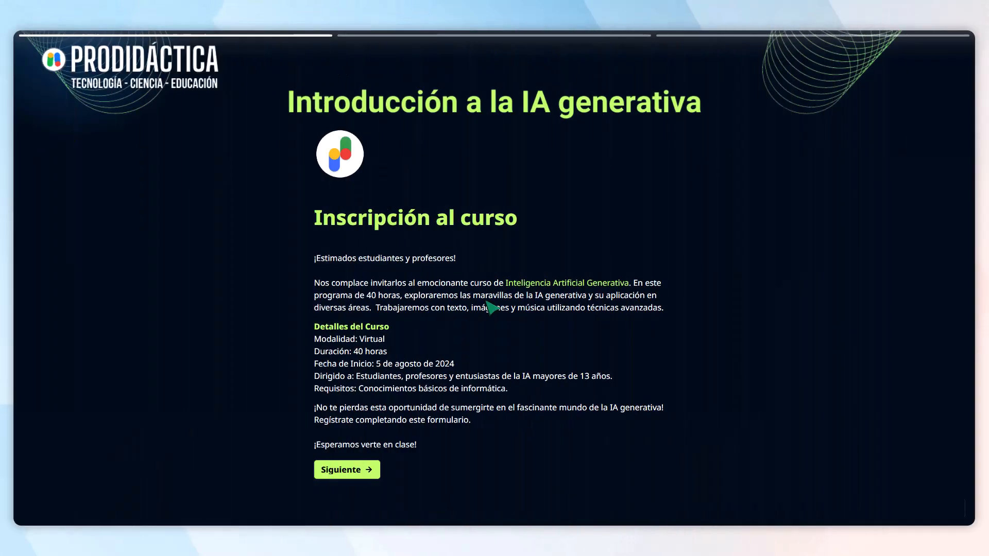
{"action": "left_click", "coordinate": [353, 470]}
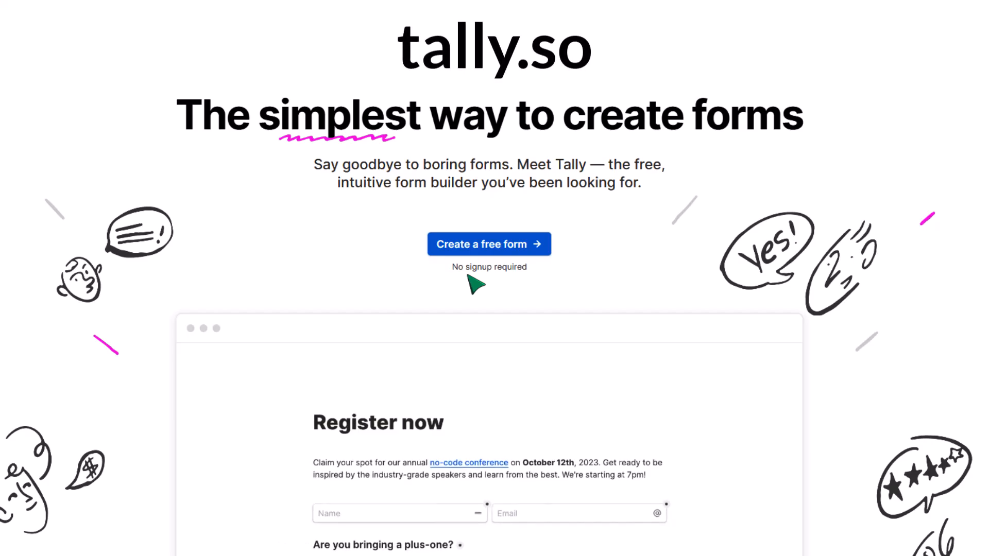
Start a new free form and open the template gallery.
{"action": "left_click", "coordinate": [497, 252]}
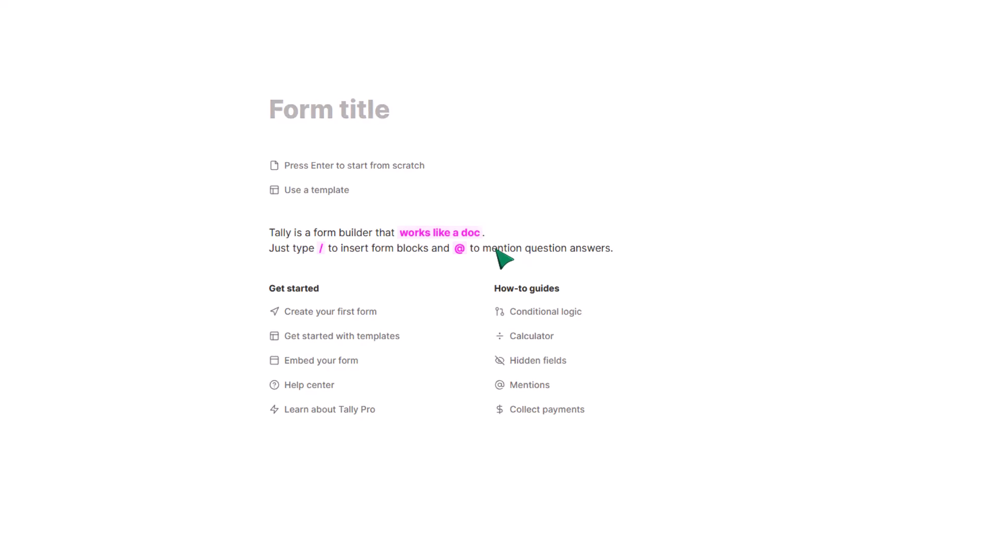
{"action": "left_click", "coordinate": [327, 193]}
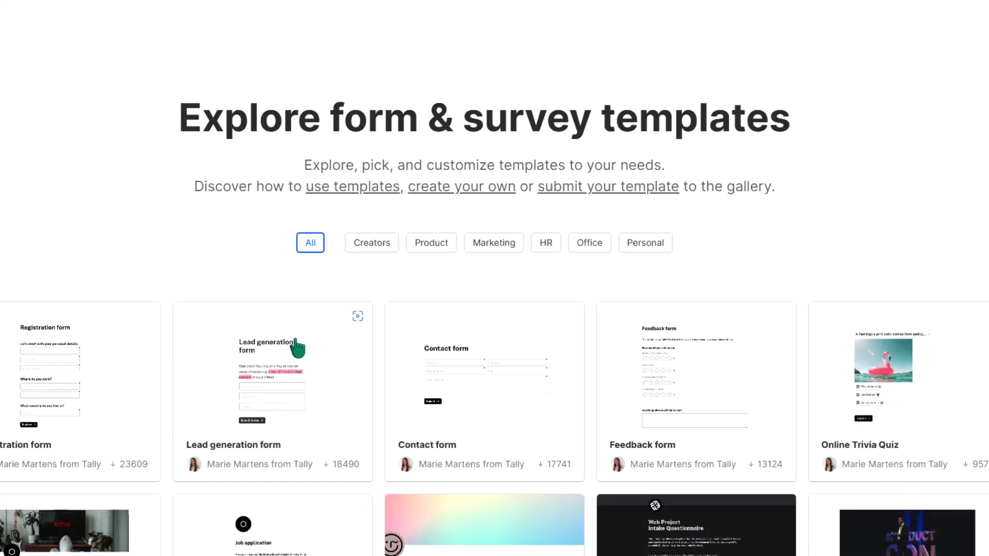
Browse the template gallery by the categories Personal, Office, HR, Marketing, Product and Creators.
{"action": "left_click", "coordinate": [641, 247]}
{"action": "left_click", "coordinate": [590, 243]}
{"action": "left_click", "coordinate": [546, 243]}
{"action": "left_click", "coordinate": [494, 243]}
{"action": "left_click", "coordinate": [439, 246]}
{"action": "left_click", "coordinate": [386, 246]}
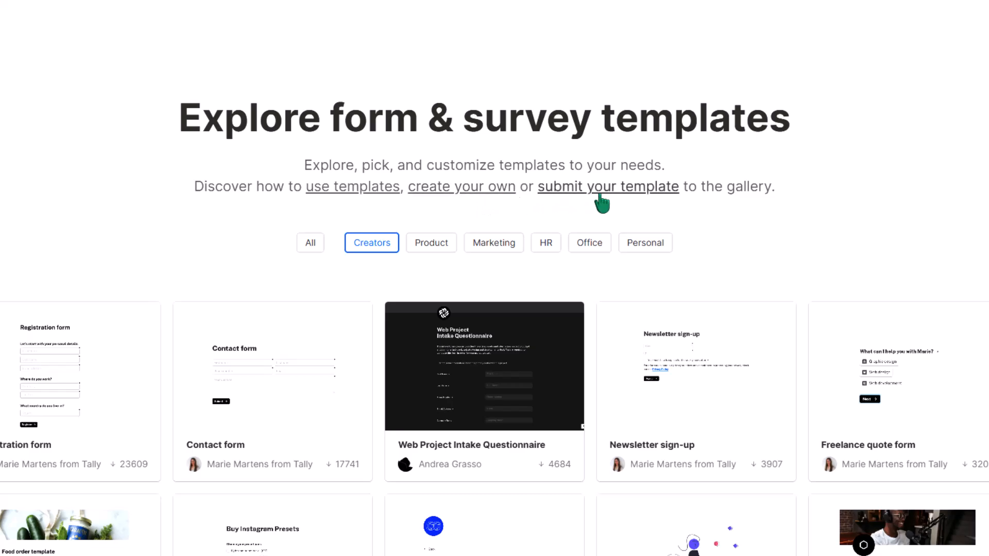
Preview the Job application form template from the HR category and use it for the new form.
{"action": "left_click", "coordinate": [547, 244]}
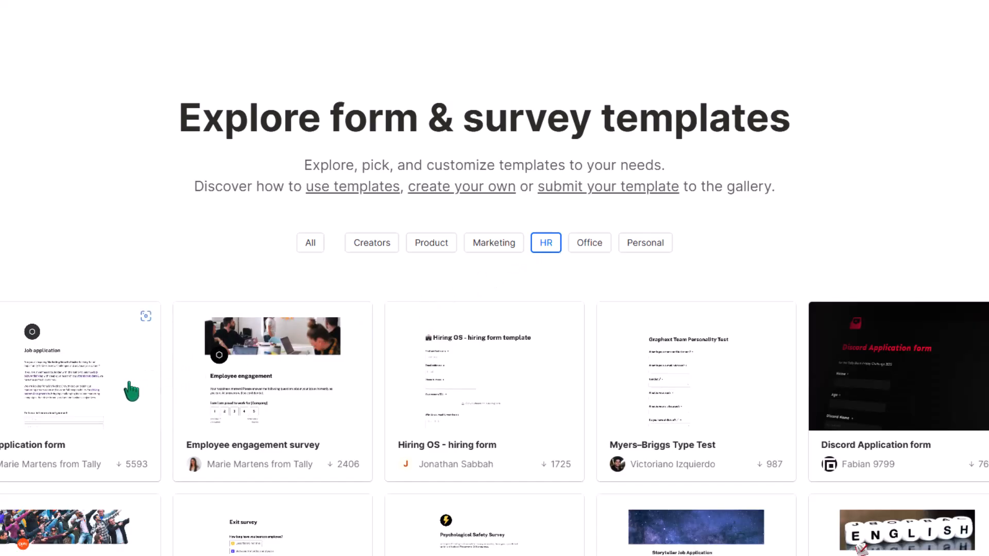
{"action": "left_click", "coordinate": [131, 391]}
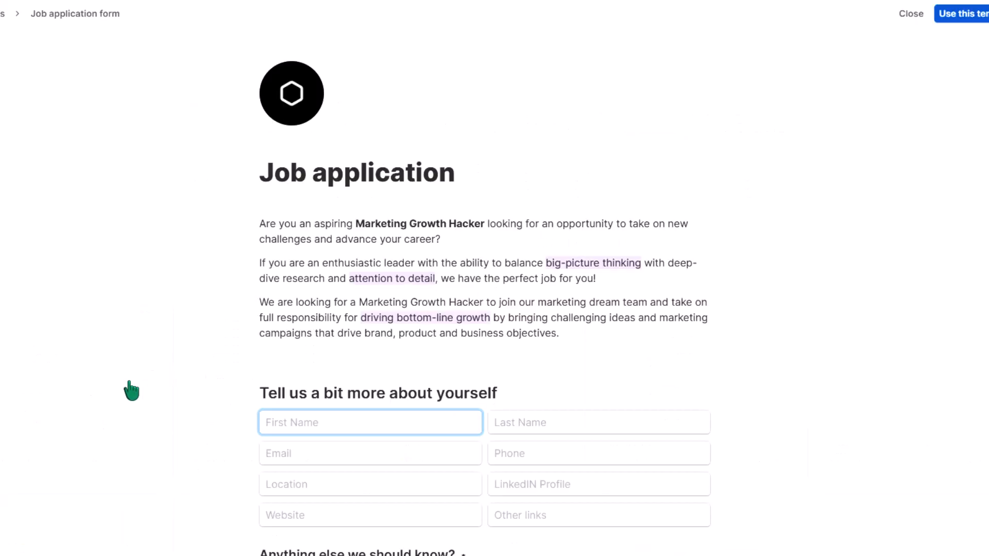
{"action": "scroll", "coordinate": [499, 242], "scroll_direction": "down", "scroll_amount": 2}
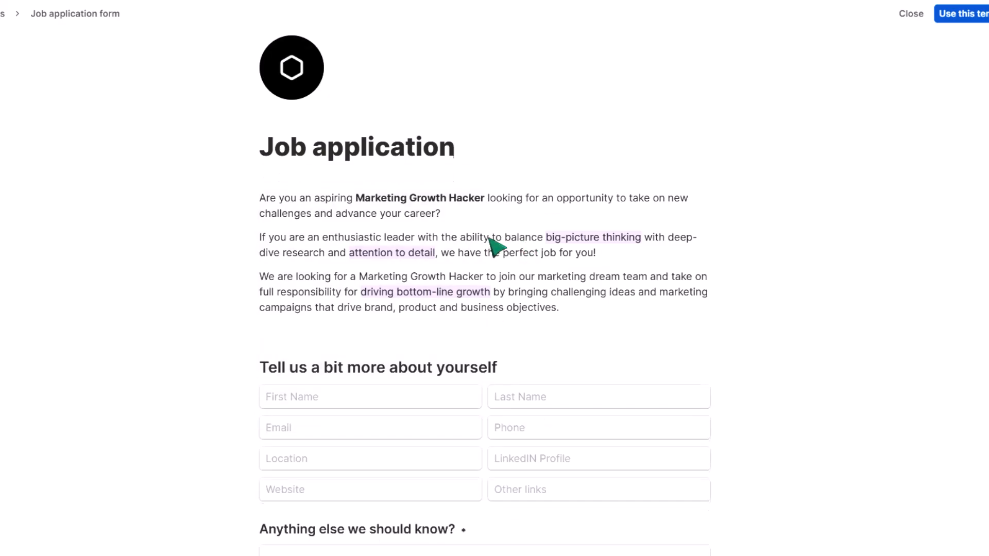
{"action": "scroll", "coordinate": [497, 248], "scroll_direction": "down", "scroll_amount": 10}
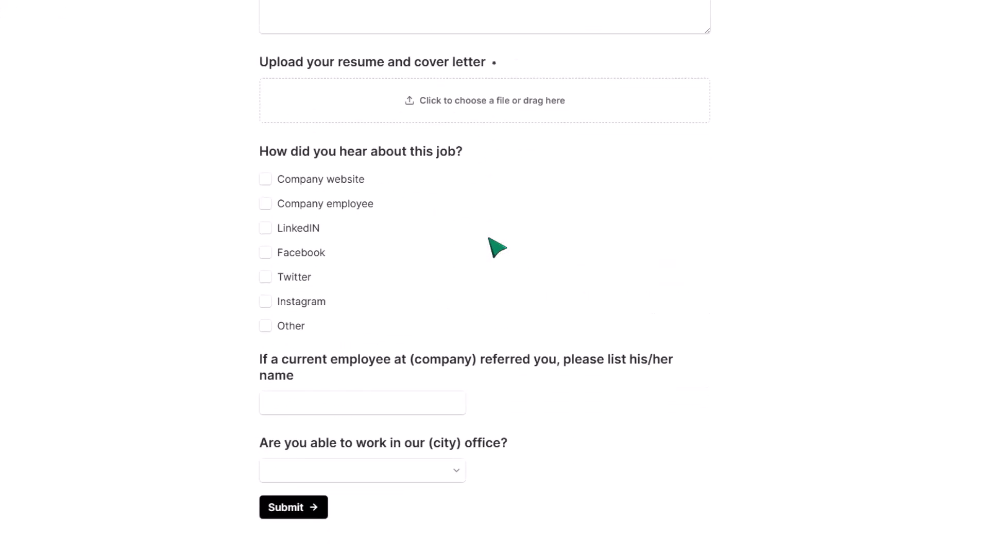
{"action": "scroll", "coordinate": [496, 248], "scroll_direction": "up", "scroll_amount": 10}
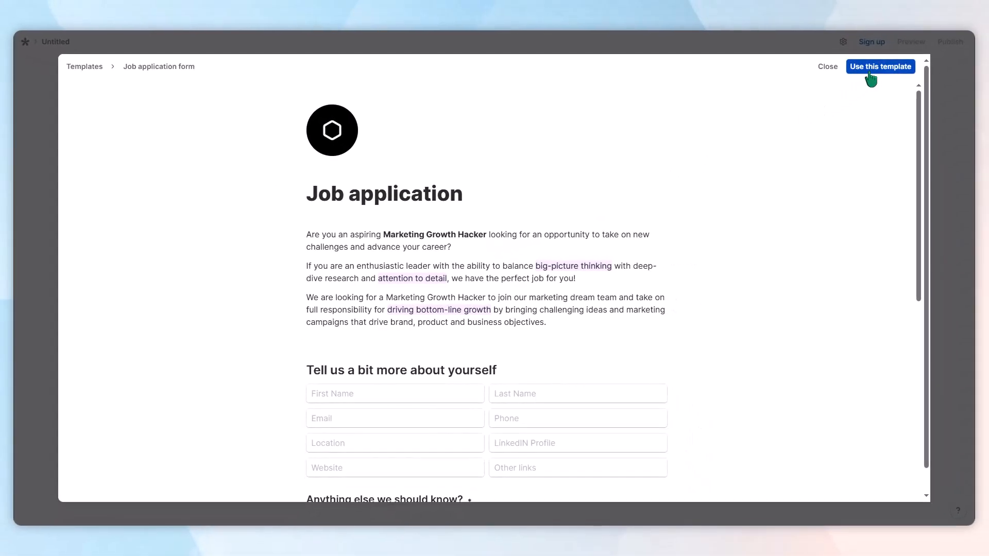
{"action": "left_click", "coordinate": [870, 73]}
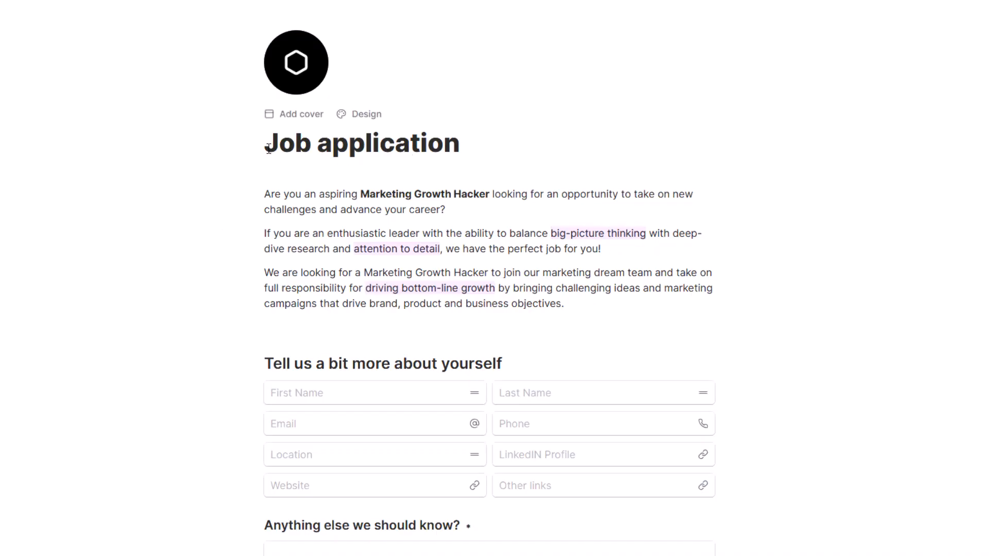
Retitle the form "Oferta de empleo" and replace the three introductory paragraphs with the Spanish text about the Innovate 360 team.
{"action": "triple_click", "coordinate": [456, 149]}
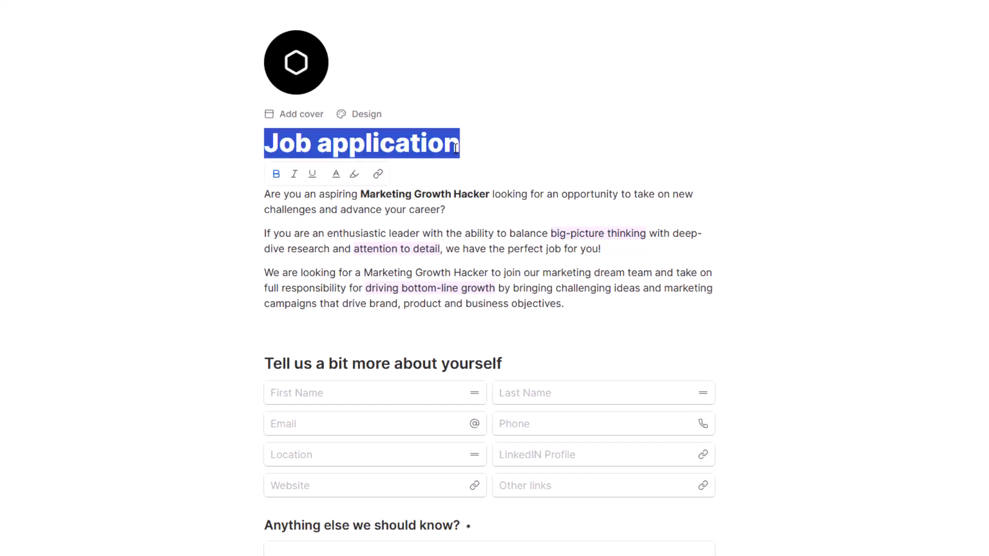
{"action": "type", "text": "O"}
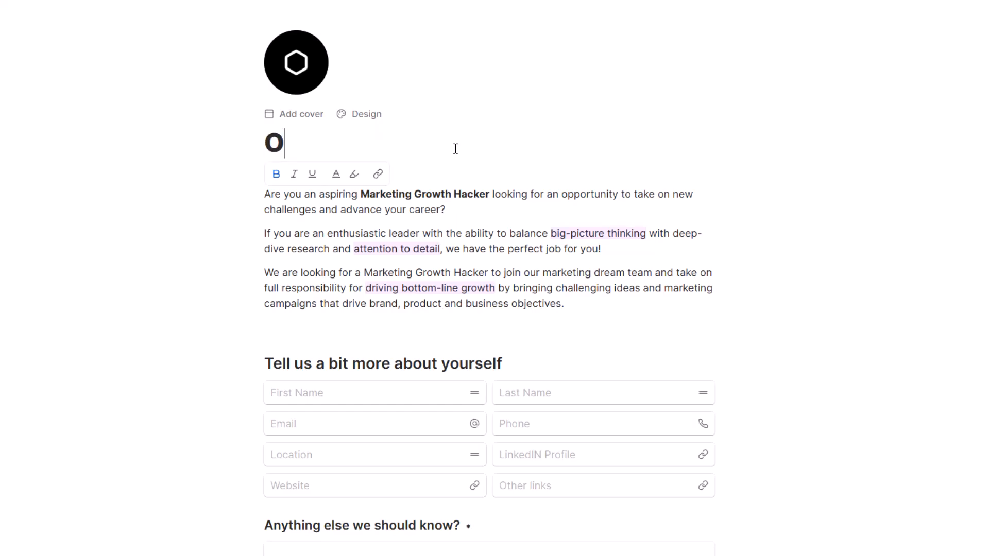
{"action": "type", "text": "ferta de empleo"}
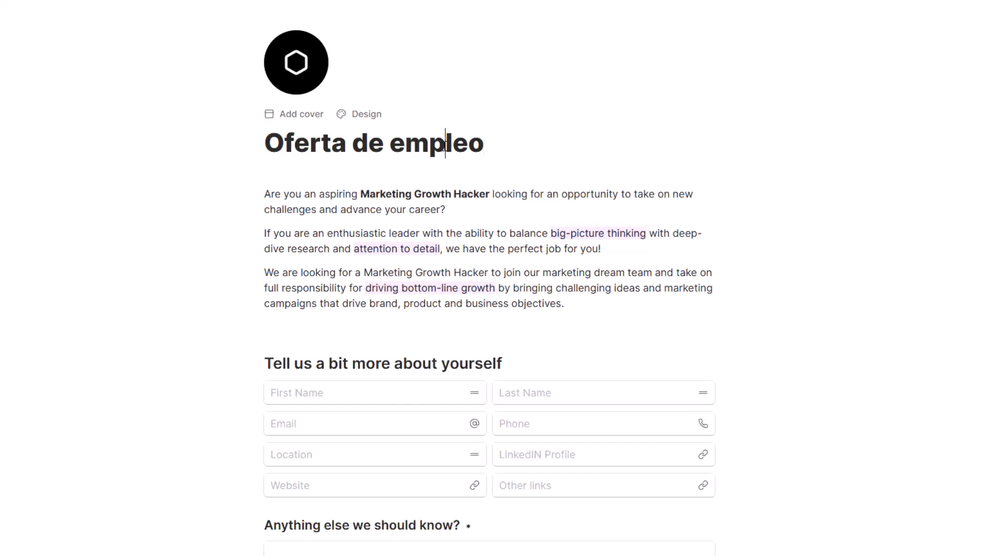
{"action": "double_click", "coordinate": [444, 146]}
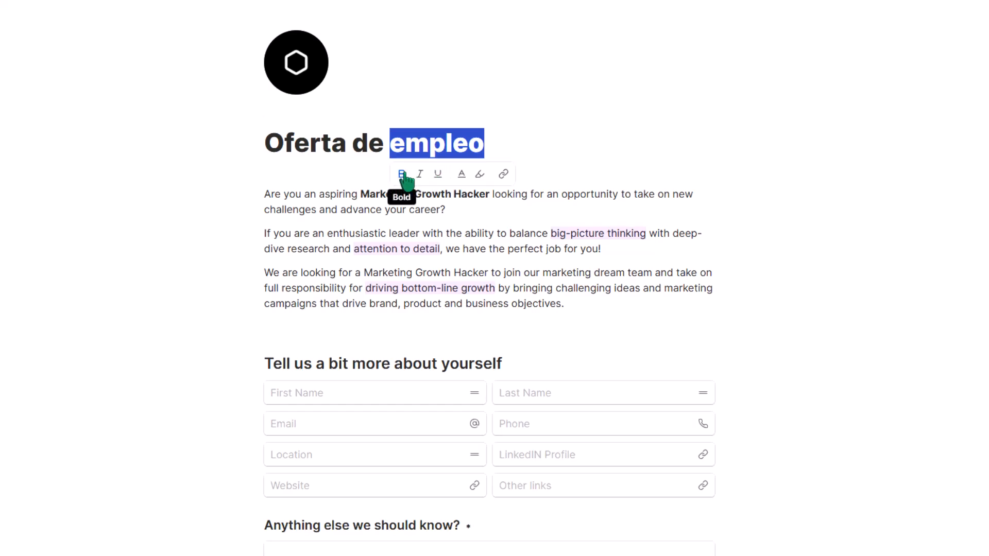
{"action": "triple_click", "coordinate": [272, 198]}
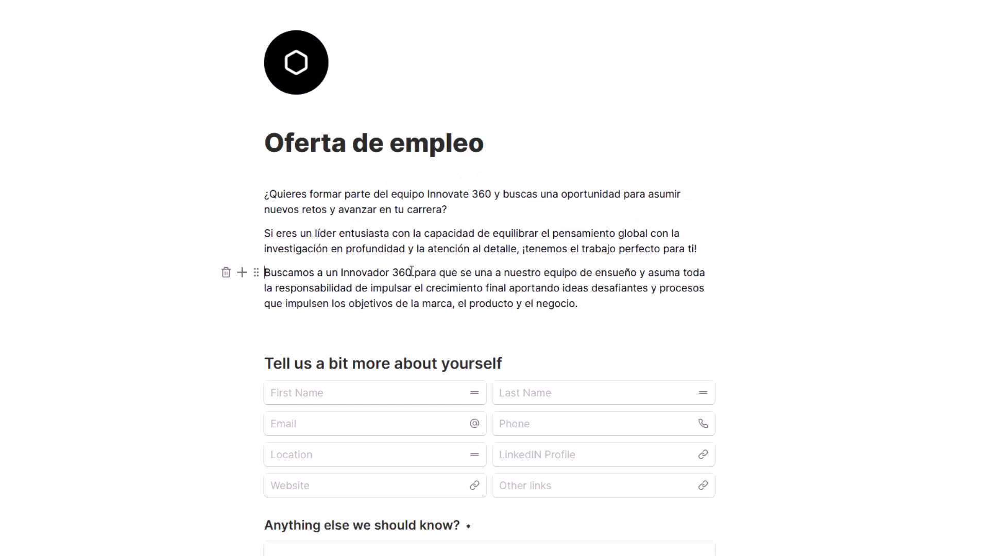
Colour "Innovador 360" in the third paragraph and "Innovate 360" in the first paragraph green (#189726).
{"action": "left_click_drag", "start_coordinate": [412, 271], "coordinate": [340, 272]}
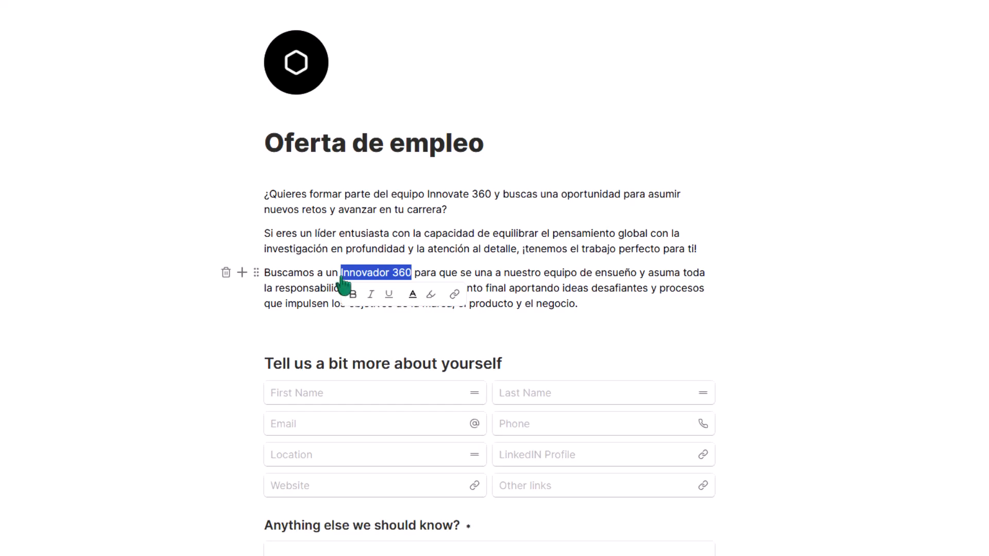
{"action": "left_click", "coordinate": [412, 295]}
{"action": "left_click", "coordinate": [480, 465]}
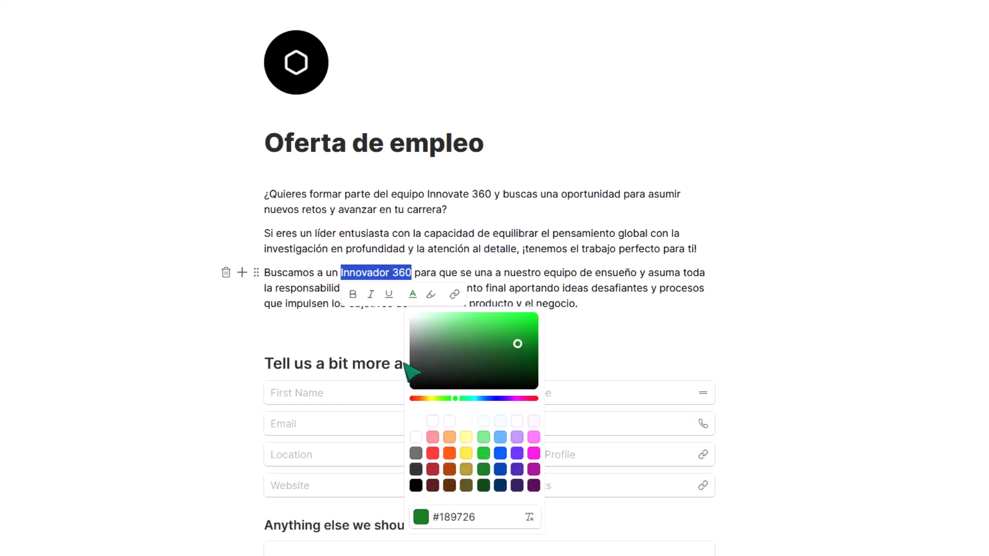
{"action": "left_click_drag", "start_coordinate": [492, 194], "coordinate": [427, 195]}
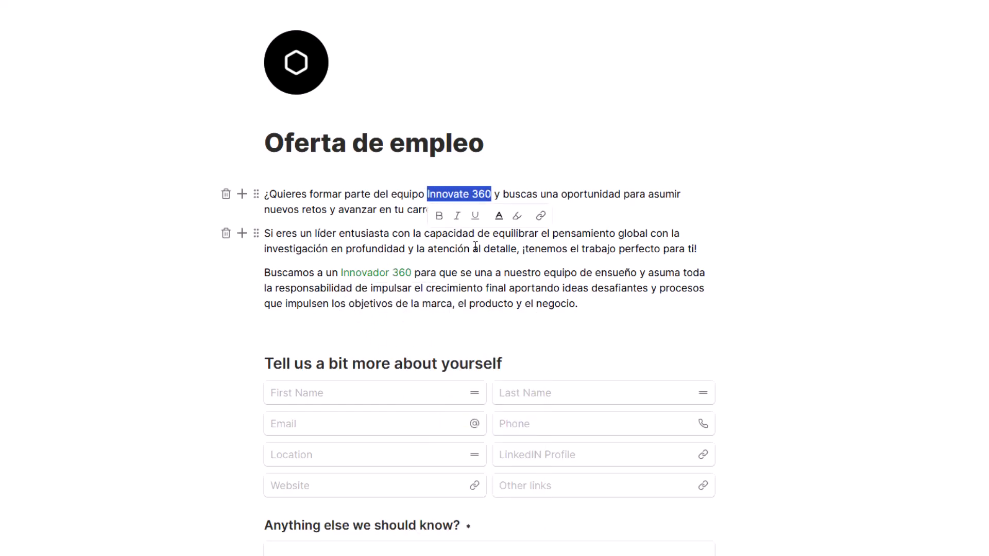
{"action": "left_click", "coordinate": [498, 216]}
{"action": "left_click", "coordinate": [570, 391]}
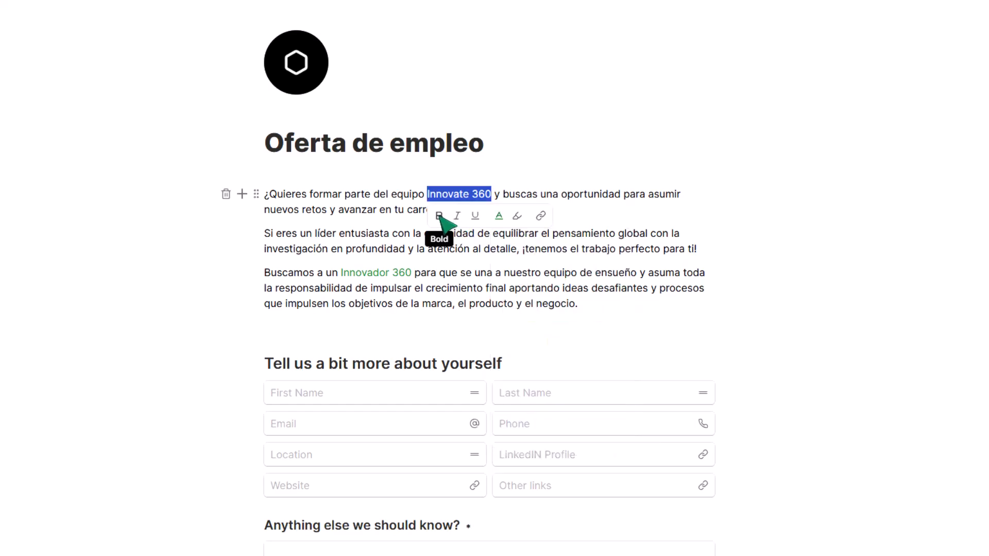
{"action": "left_click", "coordinate": [541, 216]}
{"action": "type", "text": "https://www.innovate360.co"}
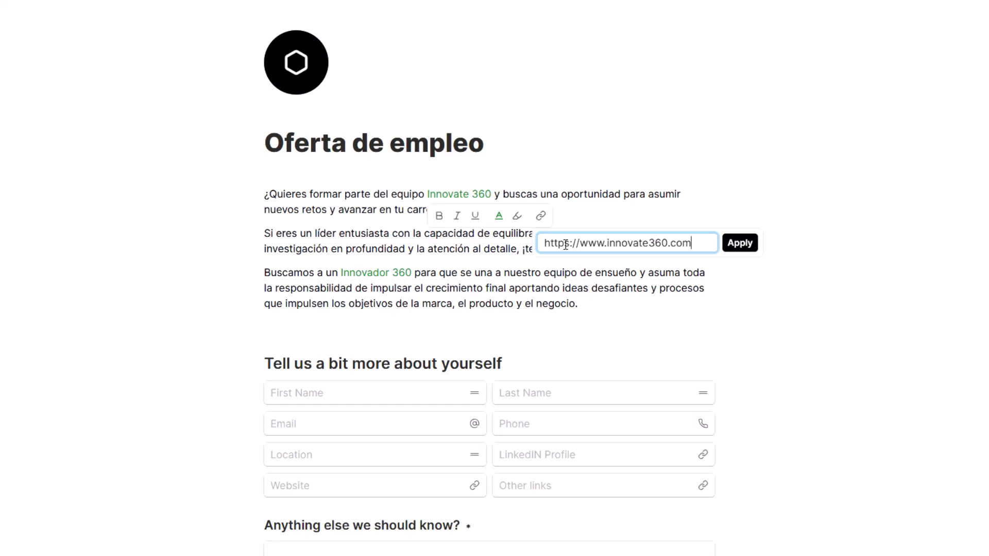
{"action": "left_click", "coordinate": [738, 244]}
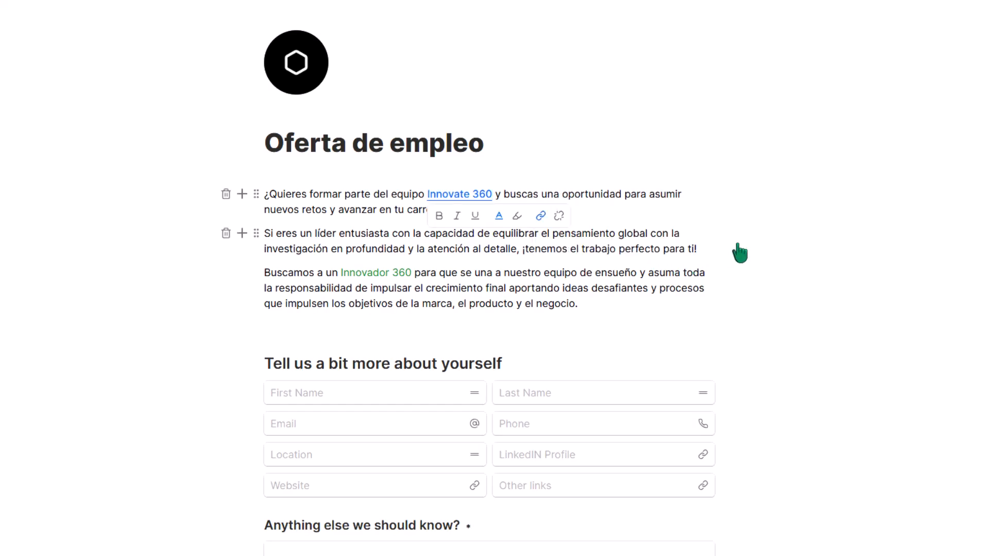
{"action": "double_click", "coordinate": [324, 233]}
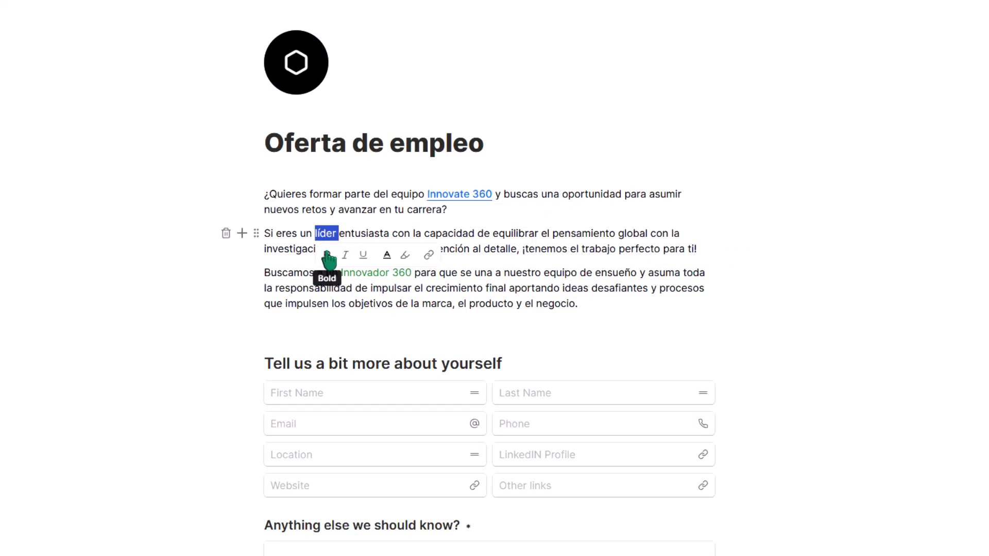
{"action": "left_click", "coordinate": [327, 255]}
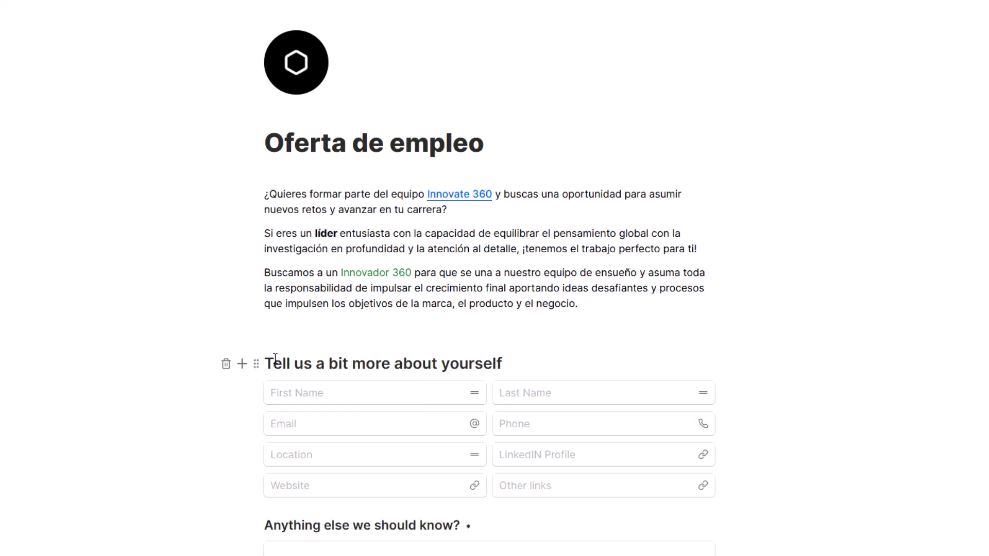
Replace the heading "Tell us a bit more about yourself" with "Cuéntanos un poco más sobre ti".
{"action": "triple_click", "coordinate": [505, 364]}
{"action": "type", "text": "Cuéntanos un poco más sobre ti"}
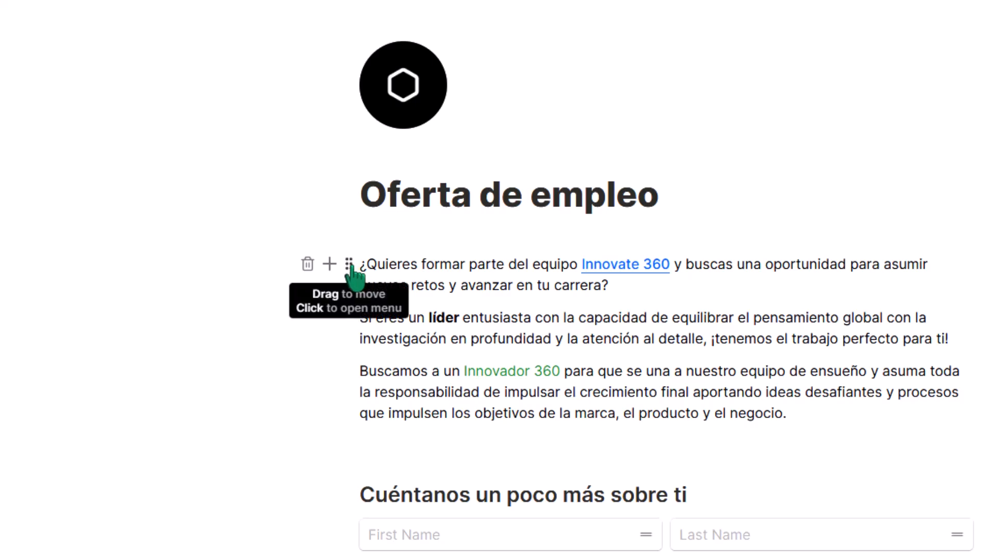
Try moving the first and second introductory paragraphs one place down, undoing each move, and open the first paragraph's block options.
{"action": "left_click_drag", "start_coordinate": [349, 272], "coordinate": [351, 334]}
{"action": "key", "text": "ctrl+z"}
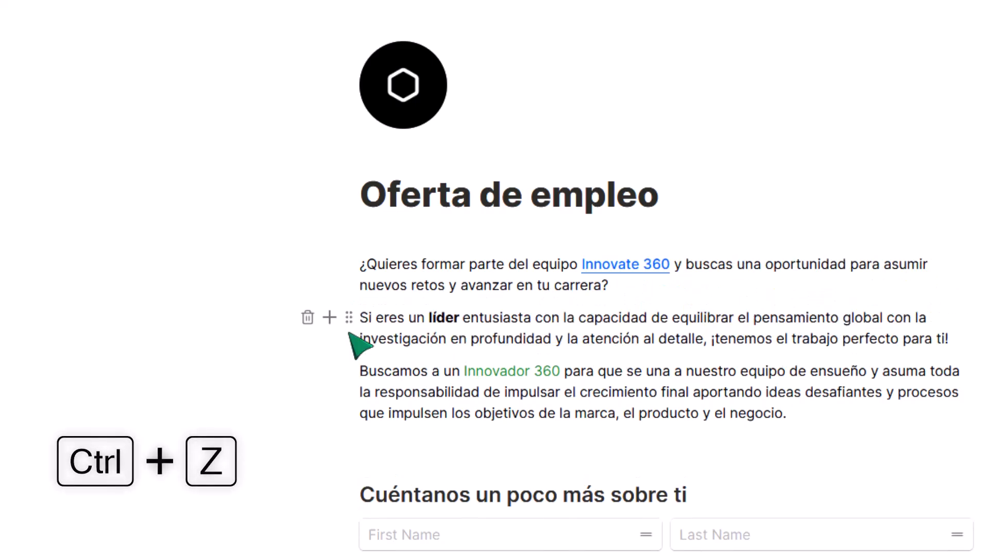
{"action": "left_click_drag", "start_coordinate": [349, 318], "coordinate": [453, 422]}
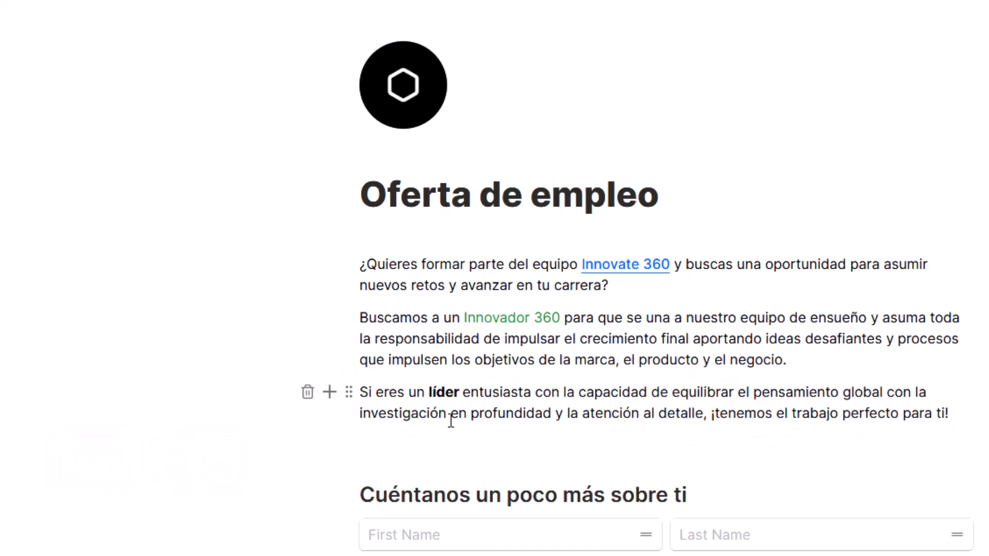
{"action": "key", "text": "ctrl+z"}
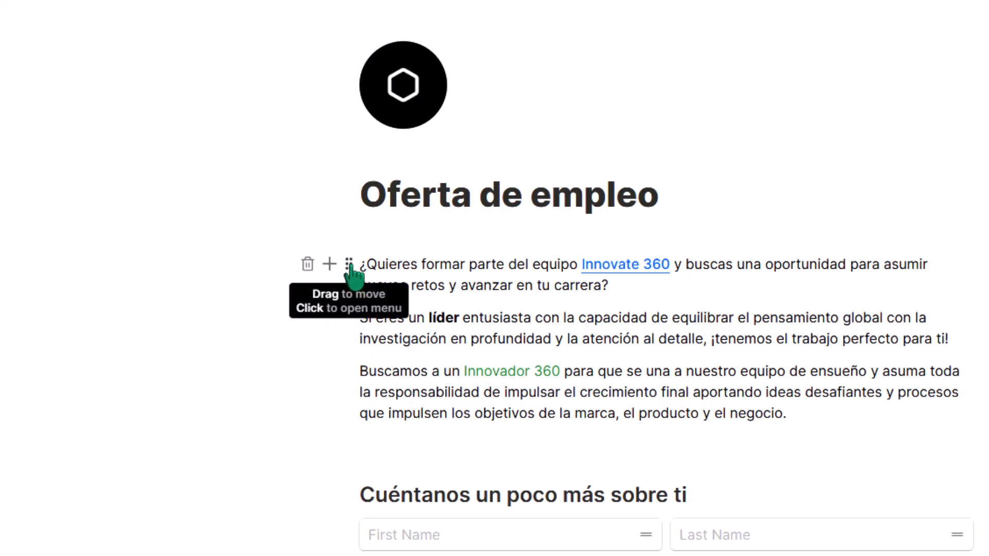
{"action": "left_click", "coordinate": [350, 267]}
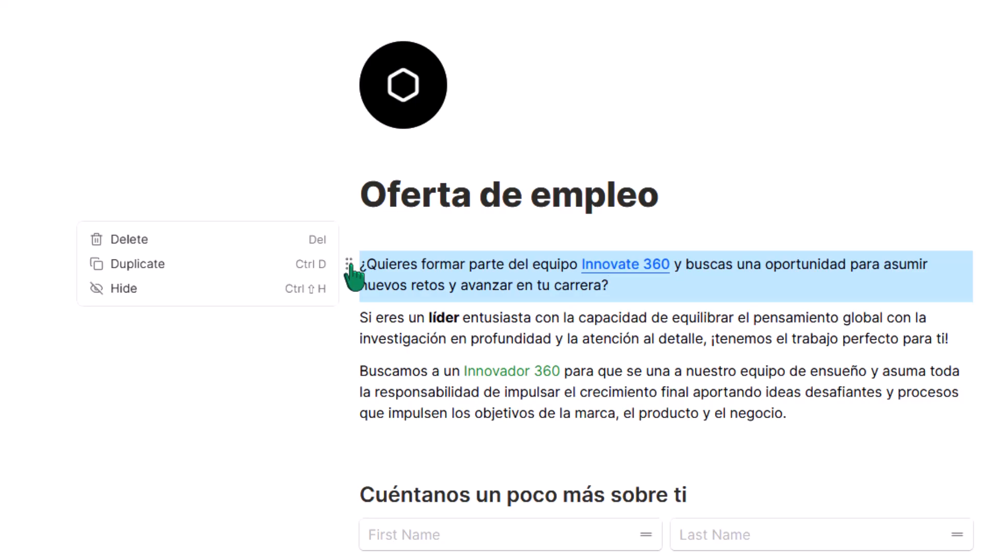
Make the First Name field required.
{"action": "left_click", "coordinate": [371, 535]}
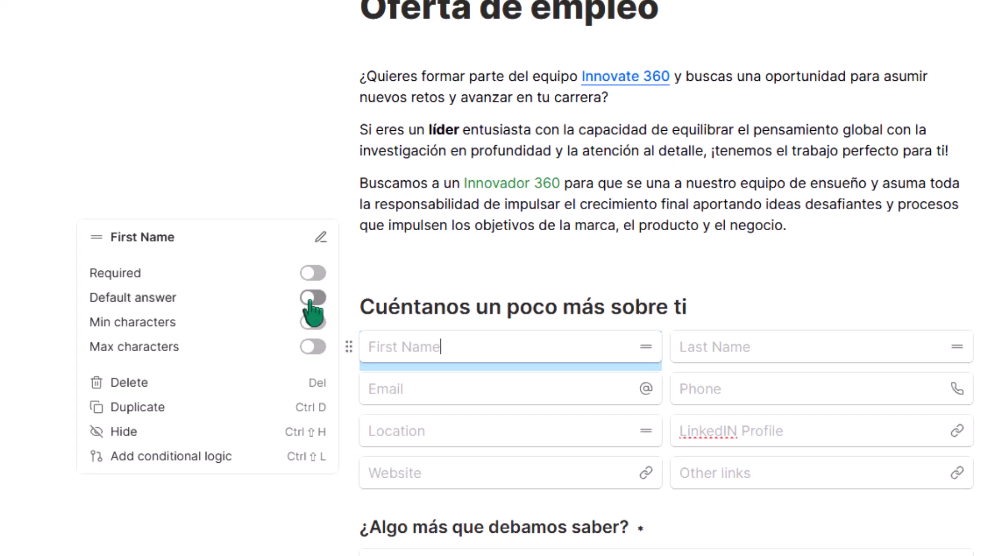
{"action": "left_click", "coordinate": [311, 273]}
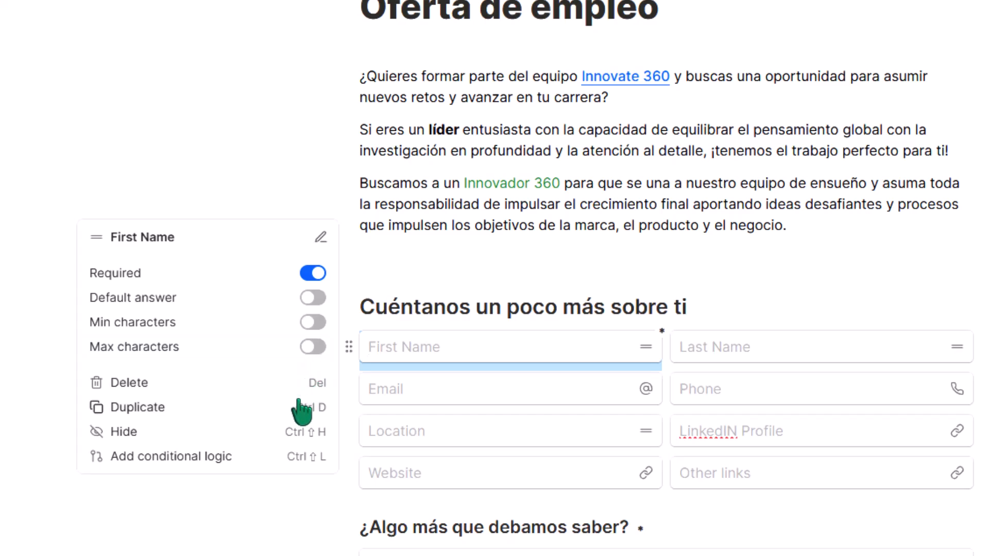
{"action": "left_click", "coordinate": [297, 448]}
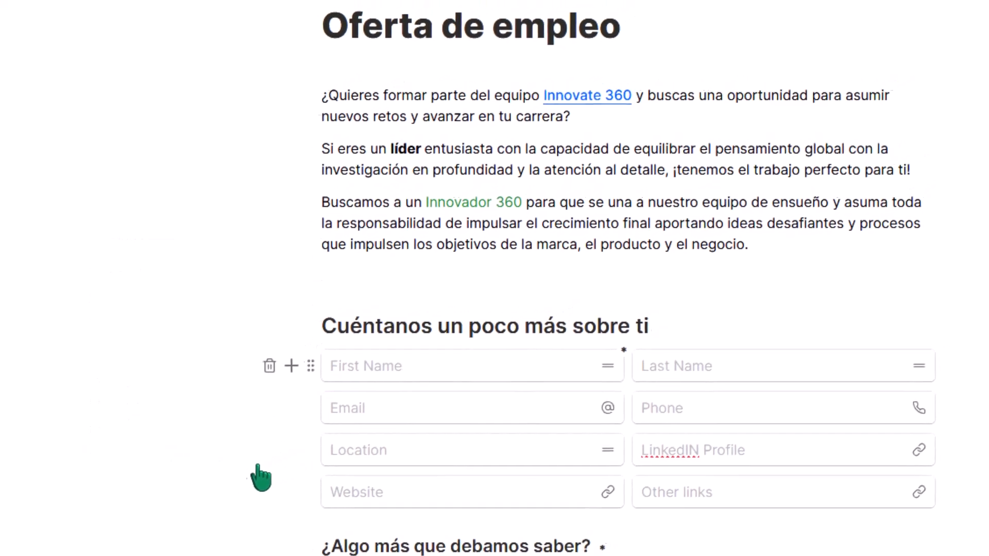
Browse the insertable input and layout blocks, and examine the Payment block's description and example without inserting it.
{"action": "left_click", "coordinate": [174, 424]}
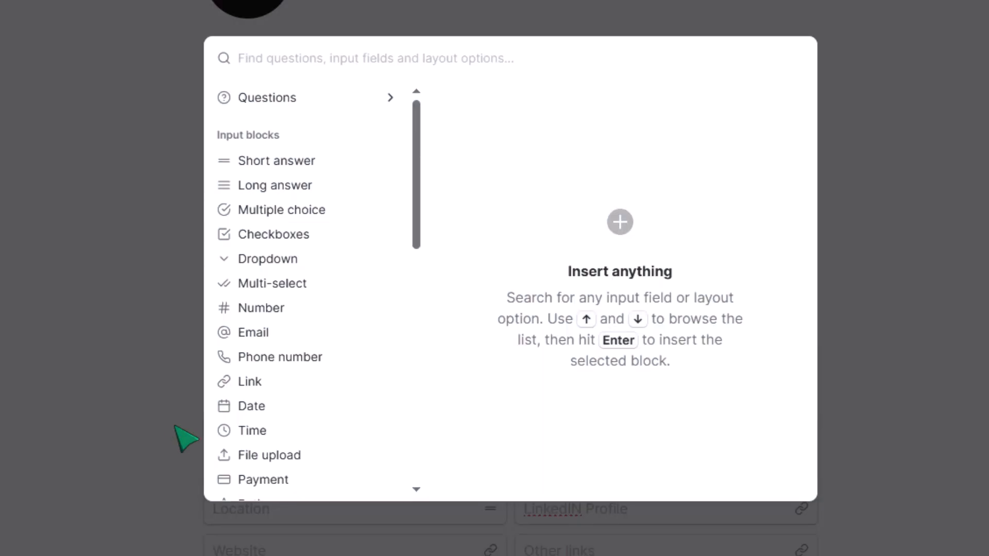
{"action": "mouse_move", "coordinate": [421, 195]}
{"action": "left_mouse_down"}
{"action": "mouse_move", "coordinate": [433, 466]}
{"action": "mouse_move", "coordinate": [435, 184]}
{"action": "left_mouse_up"}
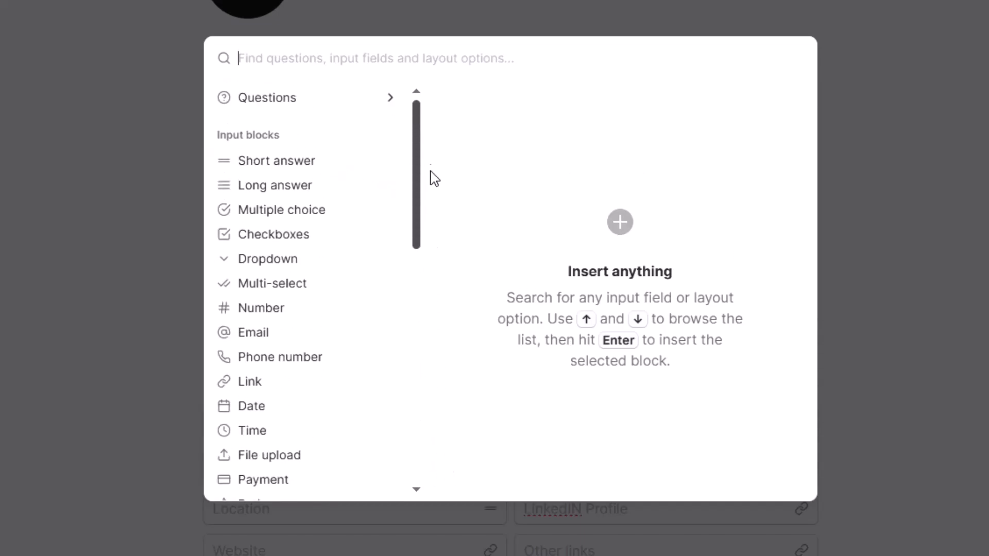
{"action": "left_click", "coordinate": [305, 99]}
{"action": "left_click", "coordinate": [264, 57]}
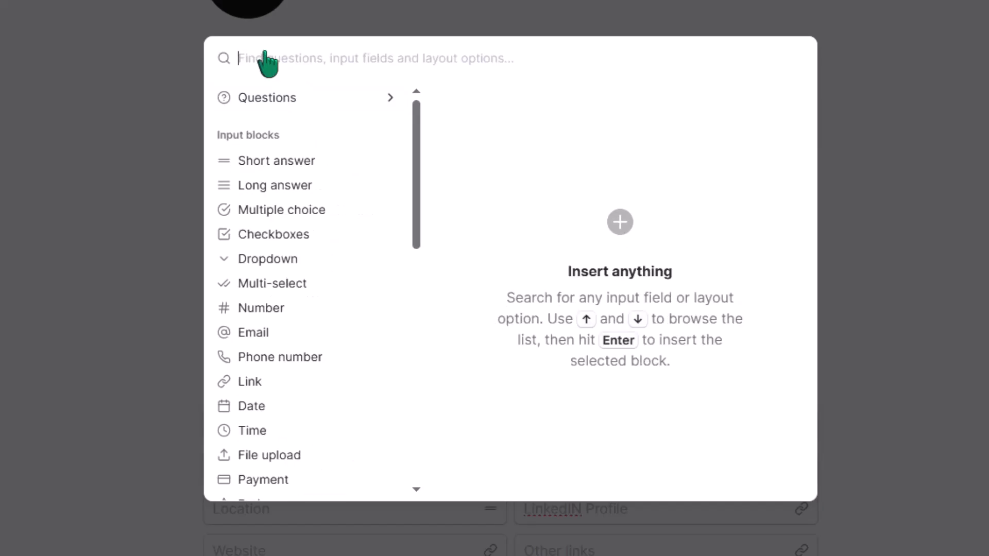
{"action": "left_click_drag", "start_coordinate": [419, 211], "coordinate": [421, 306]}
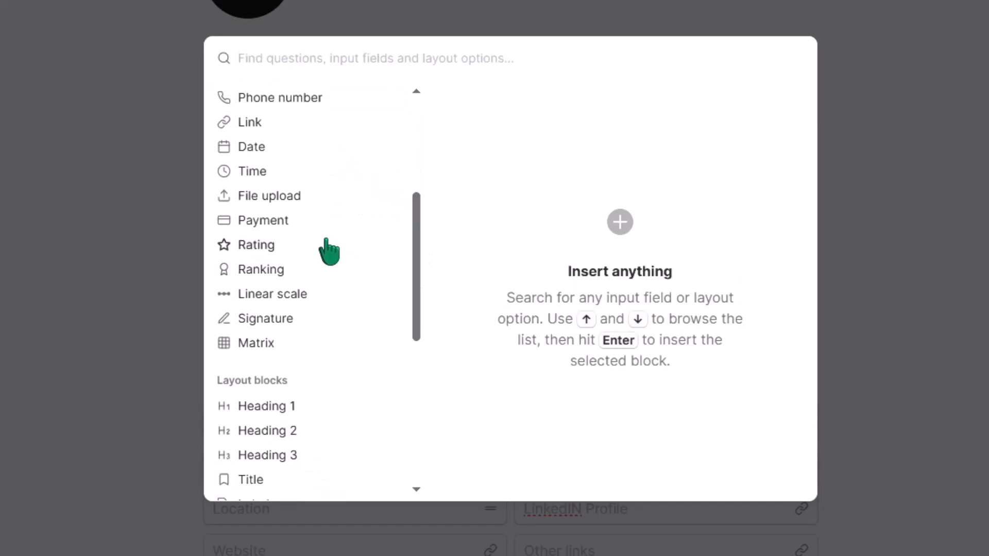
{"action": "mouse_move", "coordinate": [310, 222]}
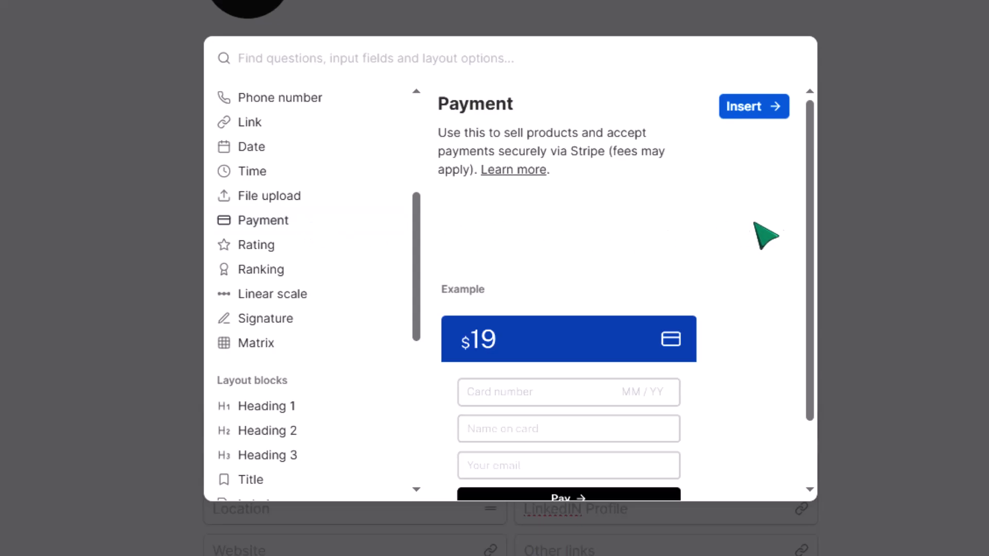
{"action": "scroll", "coordinate": [812, 253], "scroll_direction": "down", "scroll_amount": 2}
{"action": "scroll", "coordinate": [816, 260], "scroll_direction": "down", "scroll_amount": 2}
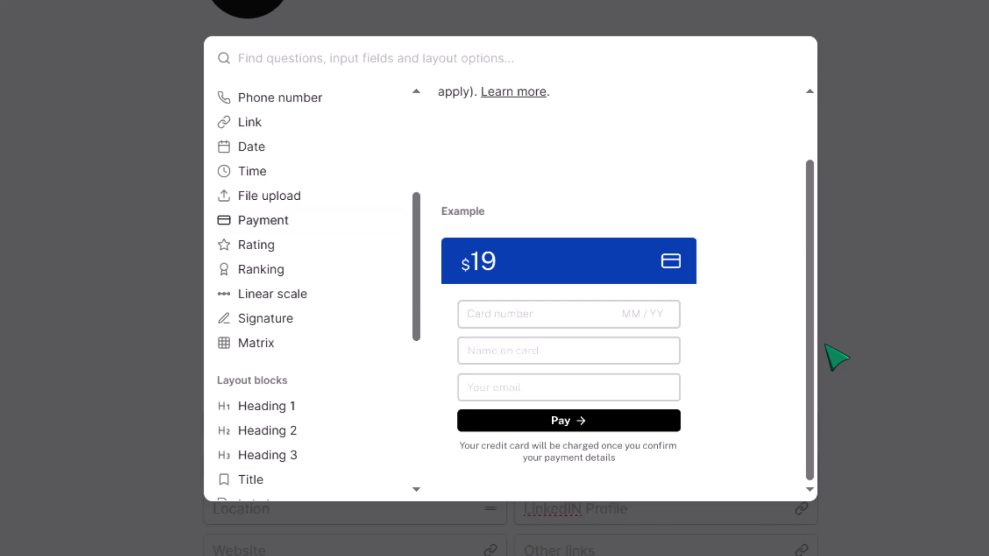
{"action": "left_click", "coordinate": [836, 357]}
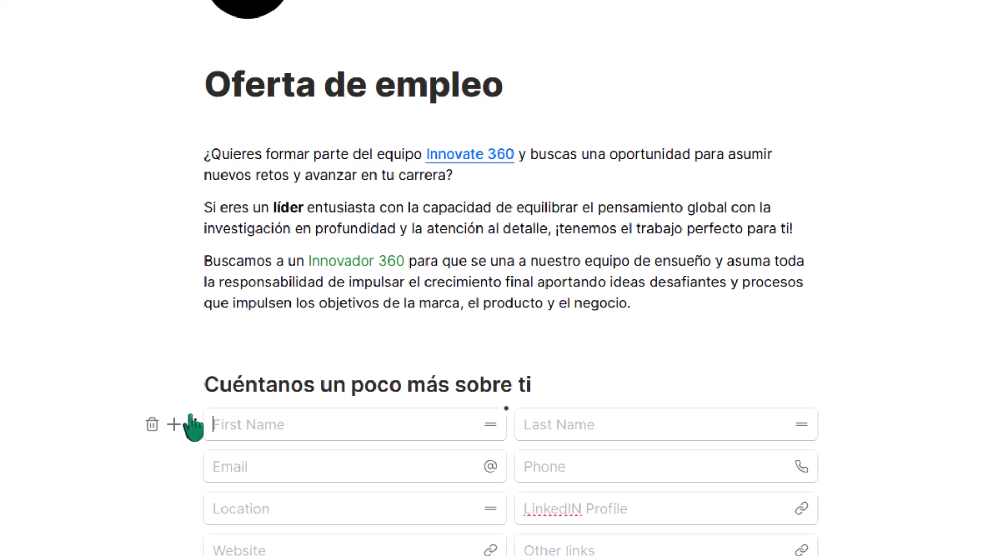
Delete the First Name field and undo the deletion.
{"action": "left_click", "coordinate": [152, 426]}
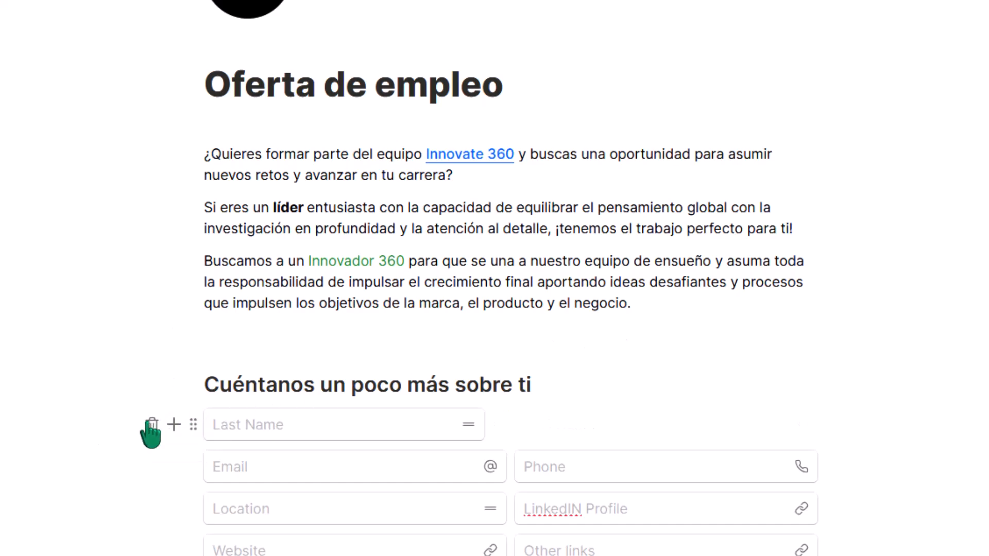
{"action": "key", "text": "ctrl+z"}
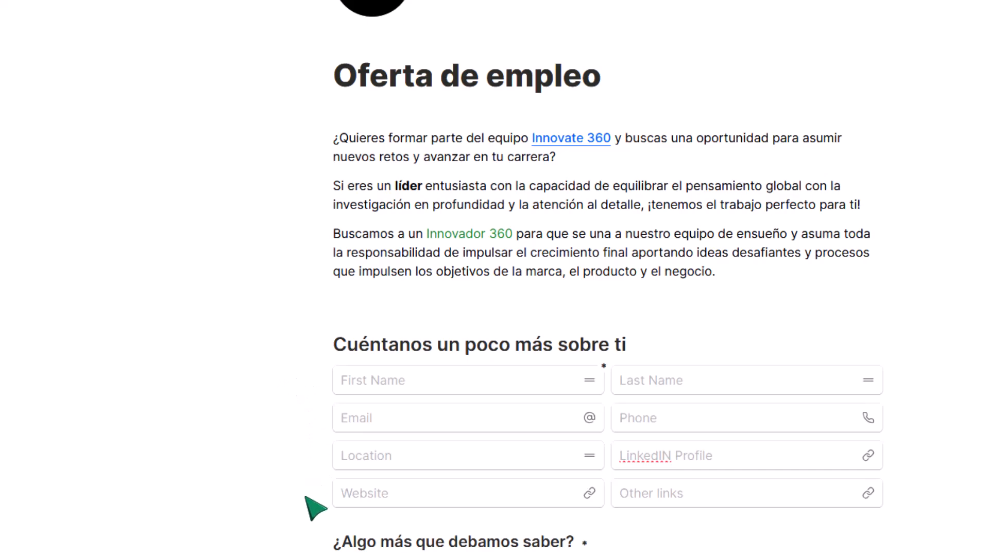
Make the Last Name and Email fields required.
{"action": "left_click", "coordinate": [324, 384]}
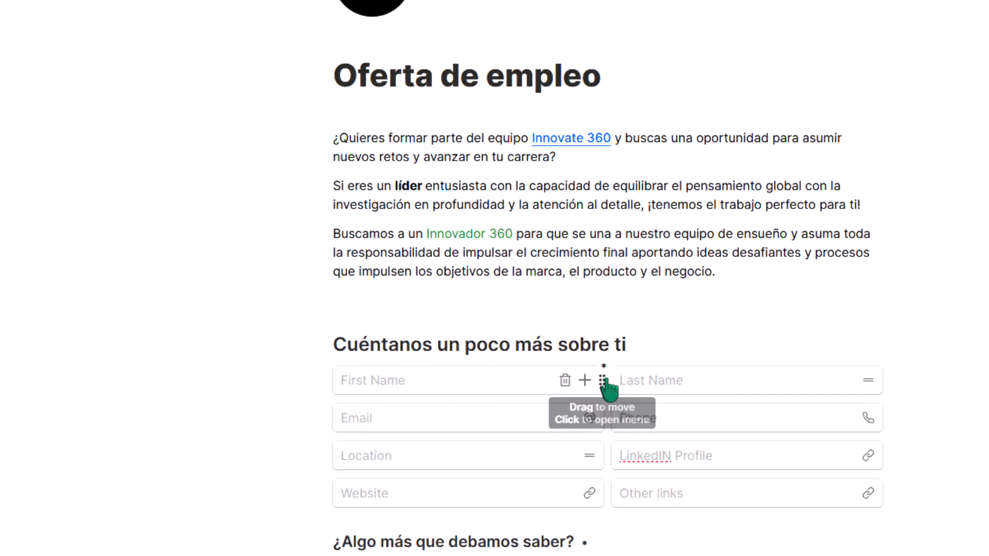
{"action": "left_click", "coordinate": [601, 380]}
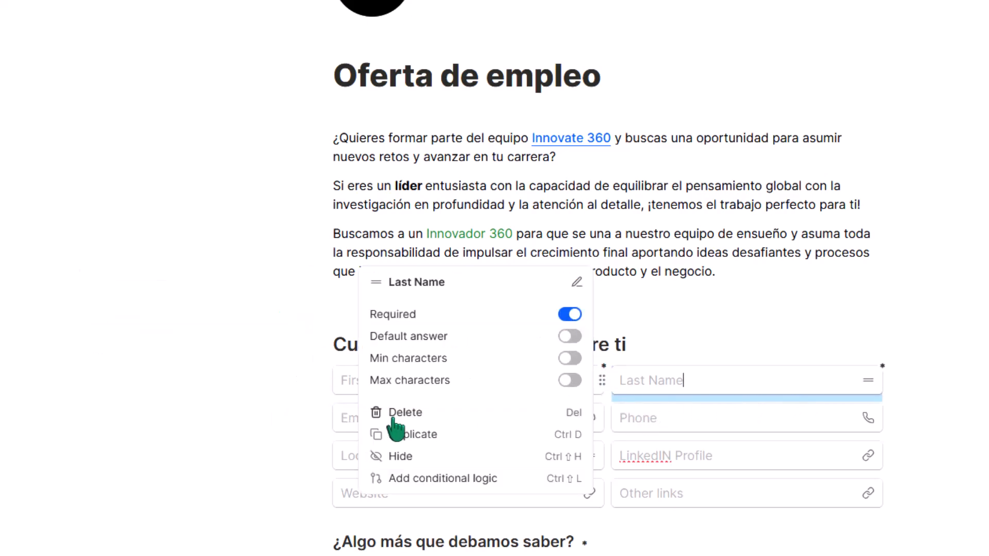
{"action": "left_click", "coordinate": [352, 427]}
{"action": "left_click", "coordinate": [325, 418]}
{"action": "left_click", "coordinate": [291, 374]}
Replace the placeholder "First Name" with "Nombre" and "Last Name" with "Apellidos".
{"action": "triple_click", "coordinate": [382, 380]}
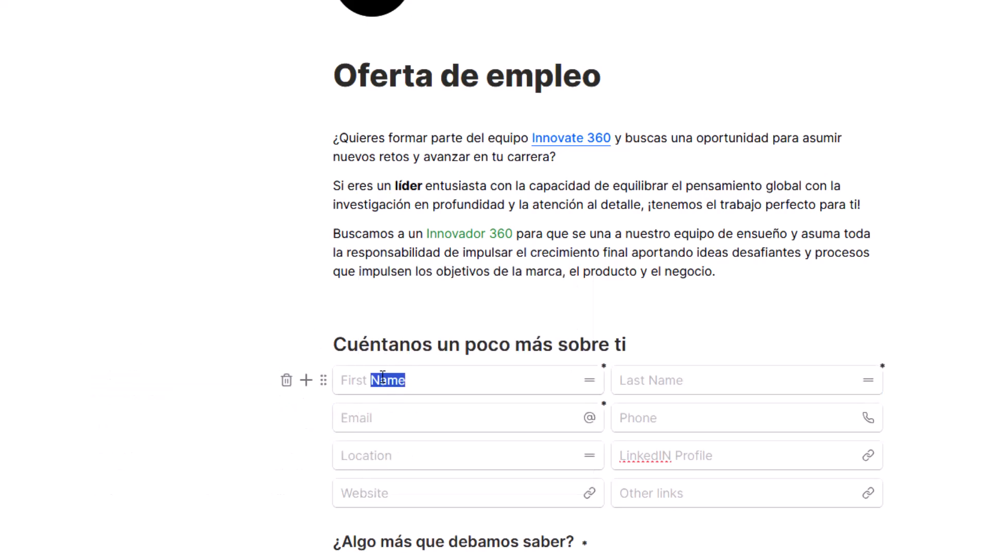
{"action": "type", "text": "Nombre"}
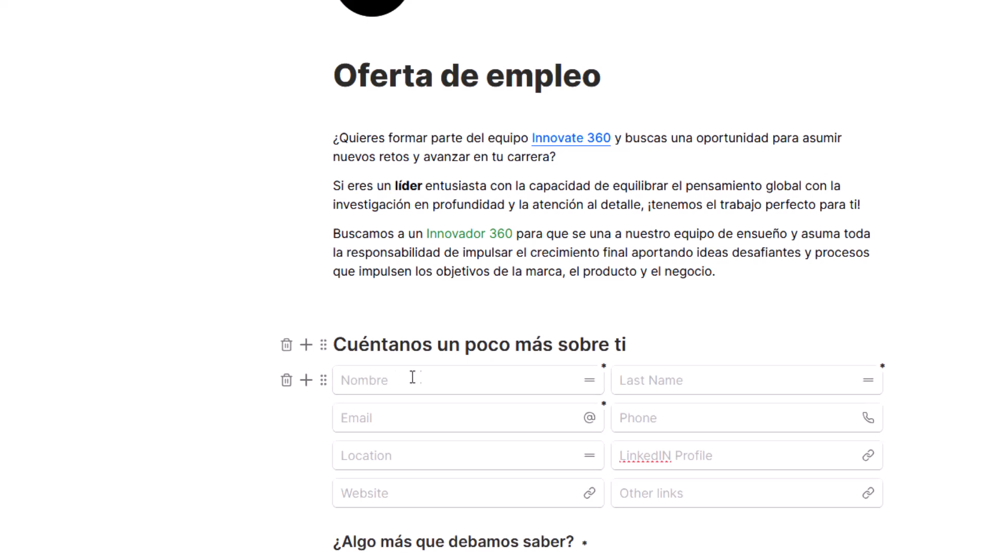
{"action": "triple_click", "coordinate": [676, 380]}
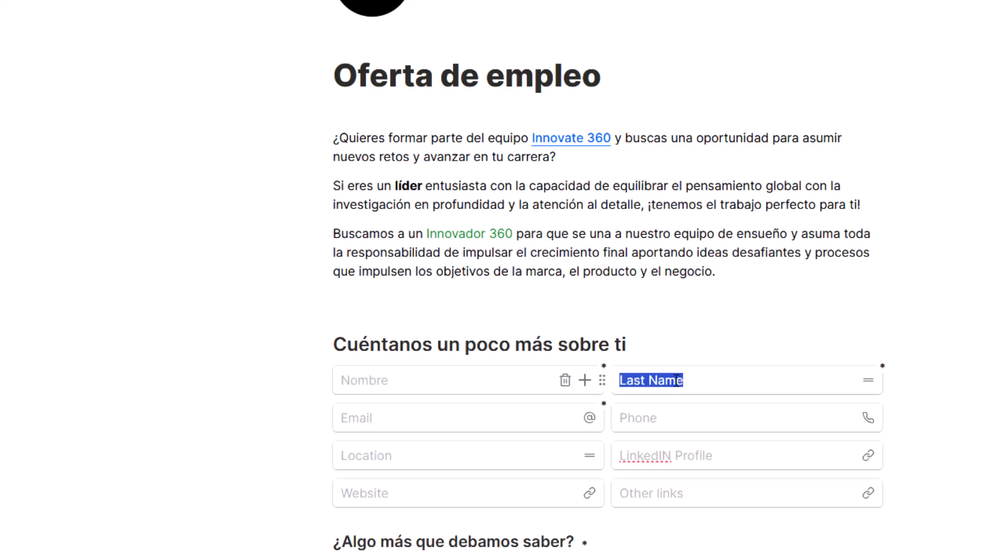
{"action": "type", "text": "Apellidos"}
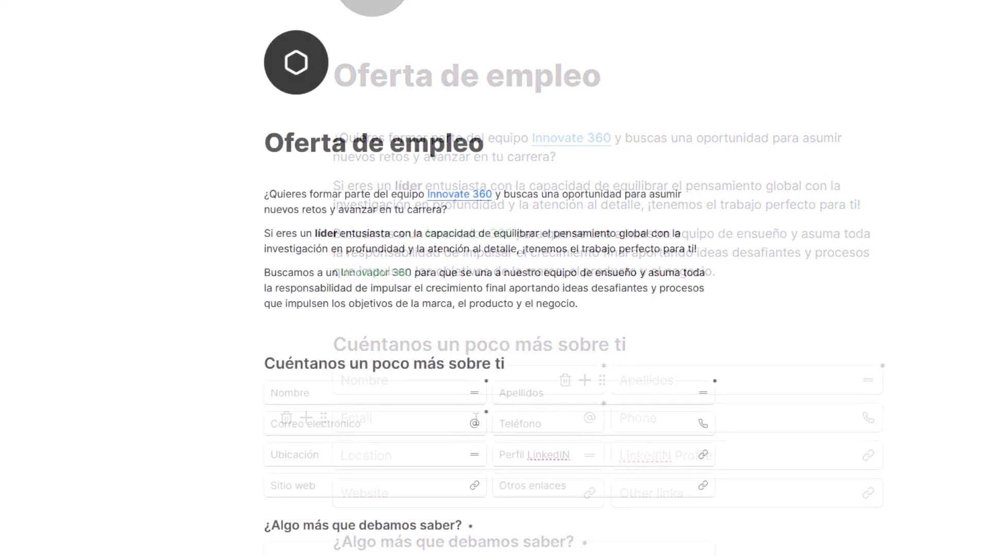
Examine the settings of the question "¿Algo más que debamos saber?" and the question types that can be inserted.
{"action": "scroll", "coordinate": [489, 279], "scroll_direction": "down", "scroll_amount": 7}
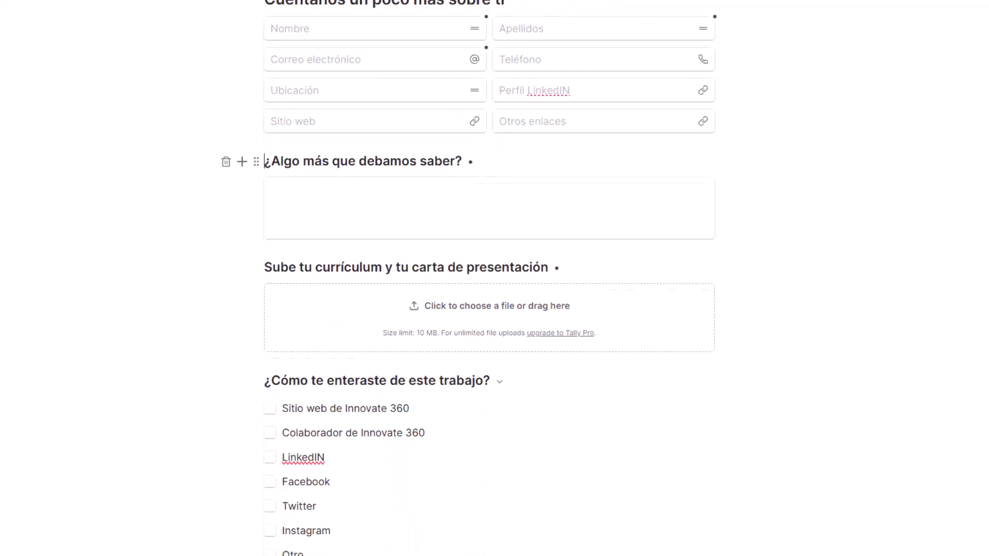
{"action": "left_click", "coordinate": [256, 154]}
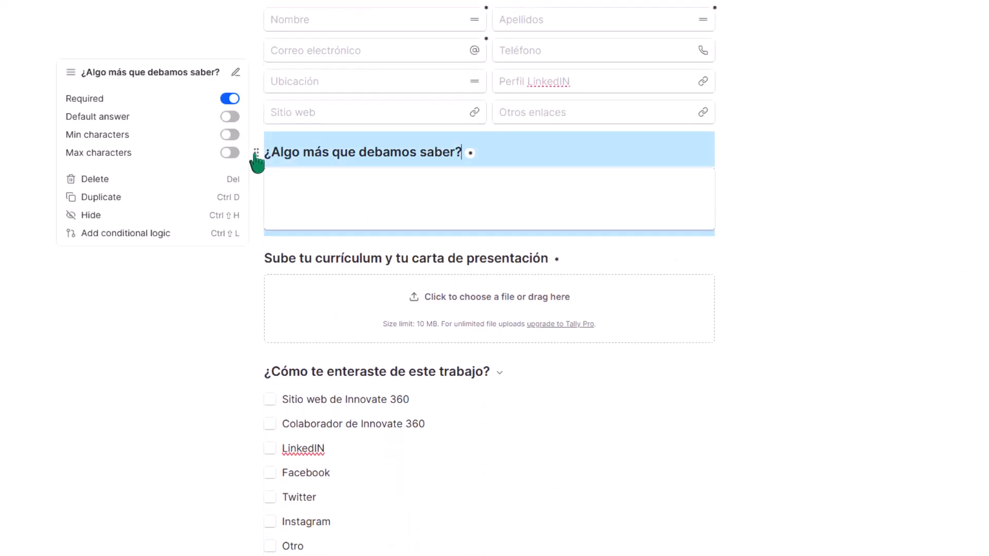
{"action": "left_click", "coordinate": [299, 205]}
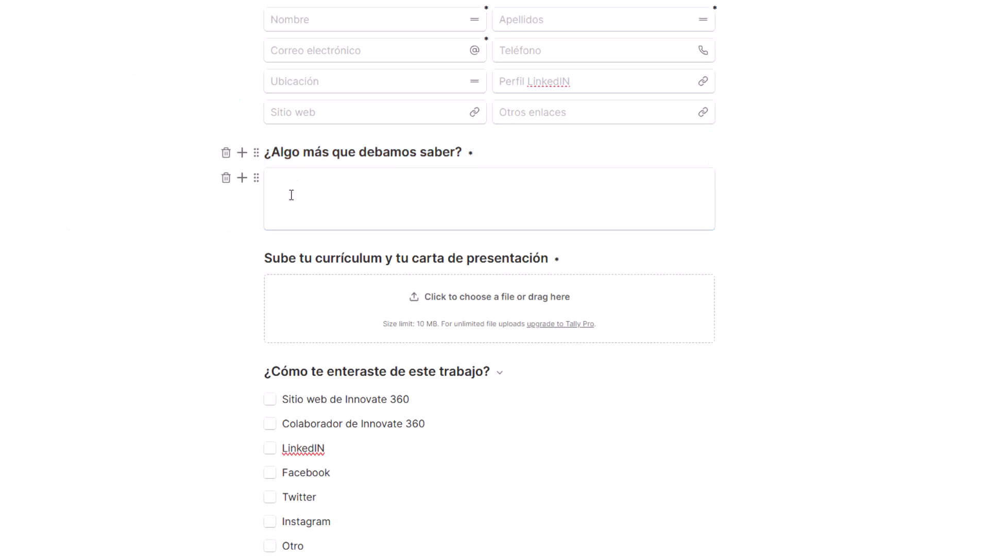
{"action": "left_click", "coordinate": [241, 154]}
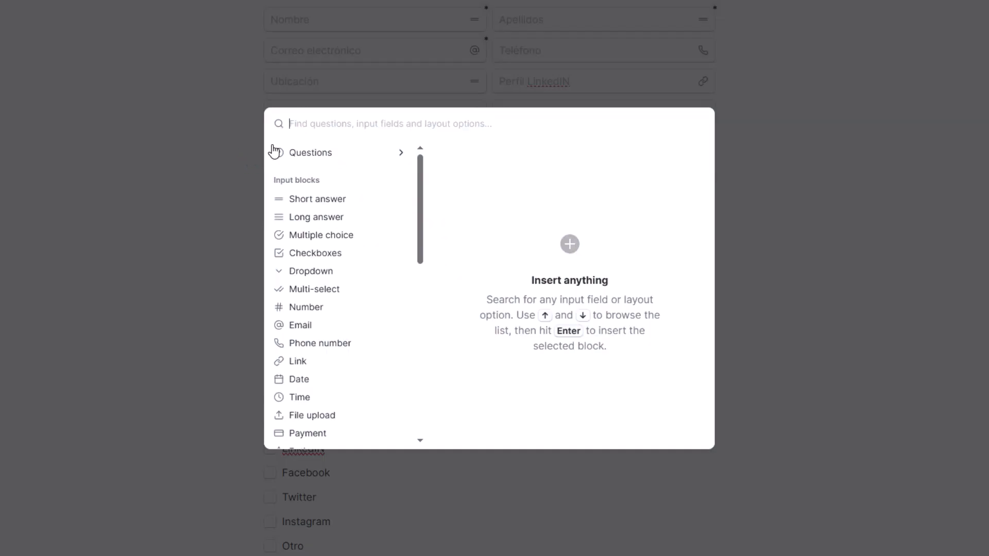
{"action": "left_click", "coordinate": [309, 152]}
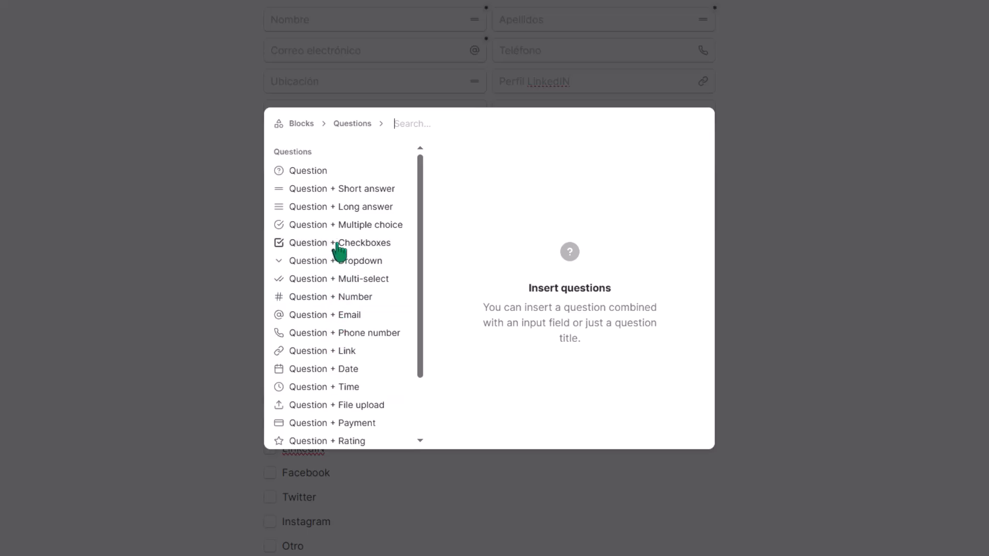
{"action": "left_click", "coordinate": [333, 208]}
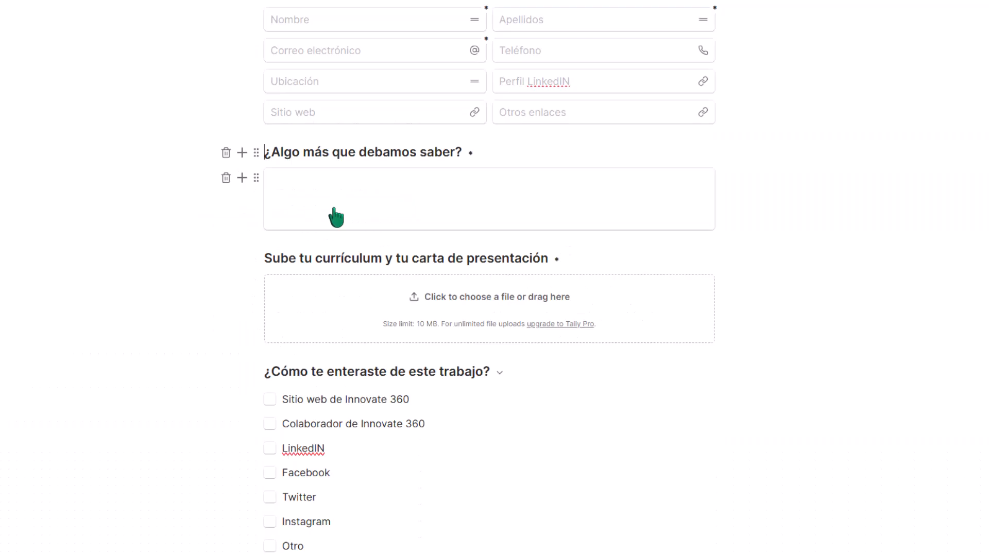
{"action": "left_click", "coordinate": [256, 154]}
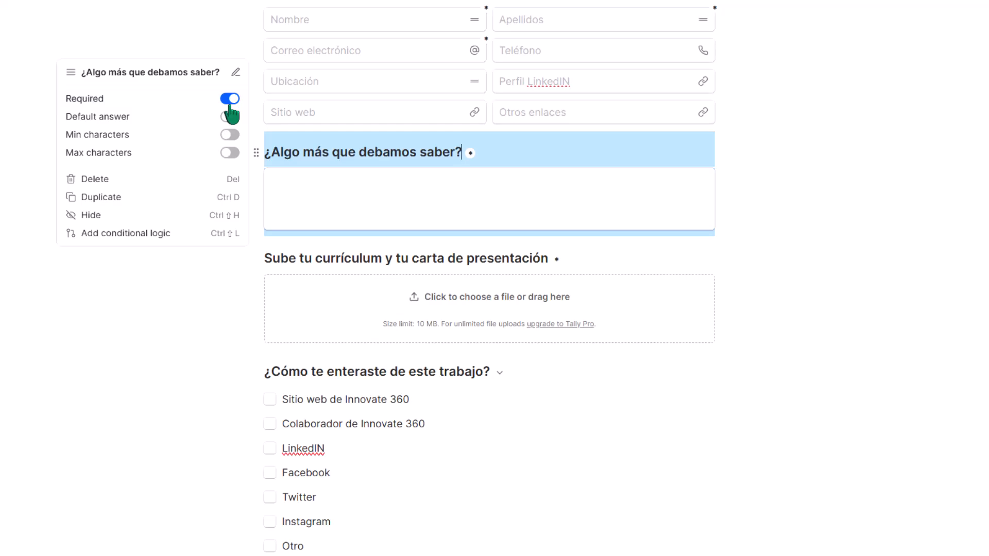
{"action": "left_click", "coordinate": [497, 280]}
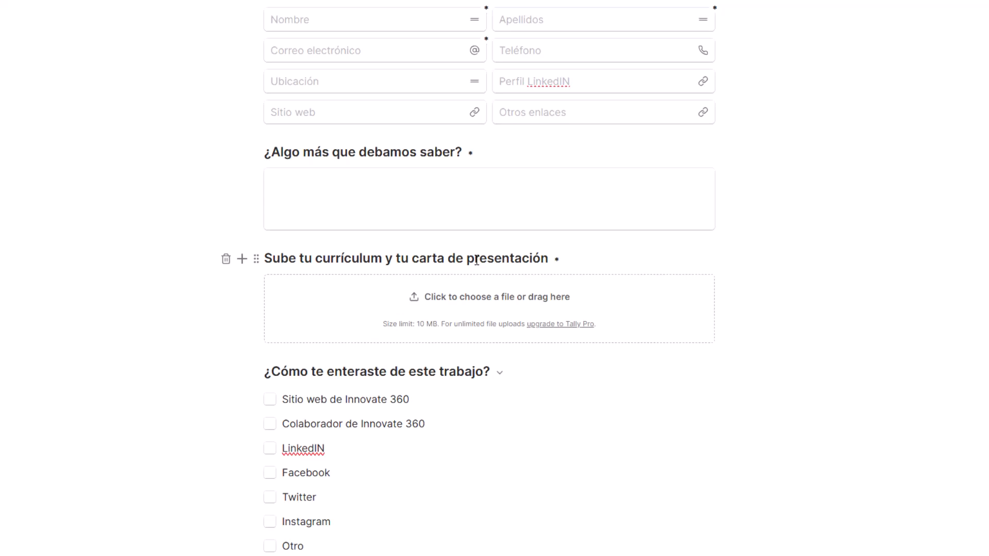
Allow multiple files in the "Sube tu currículum y tu carta de presentación" upload, with a minimum of 2 and a maximum of 2 files.
{"action": "left_click", "coordinate": [256, 259]}
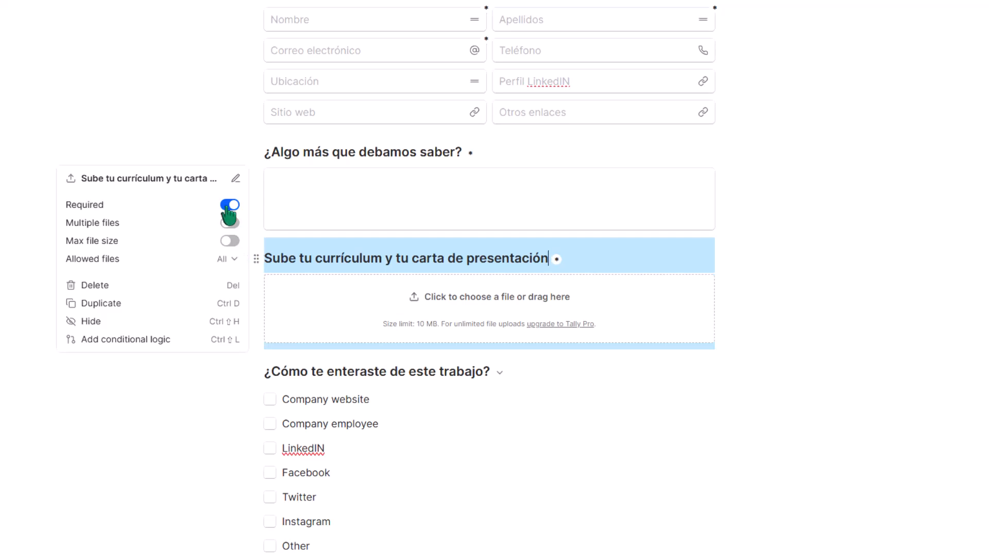
{"action": "left_click", "coordinate": [229, 225]}
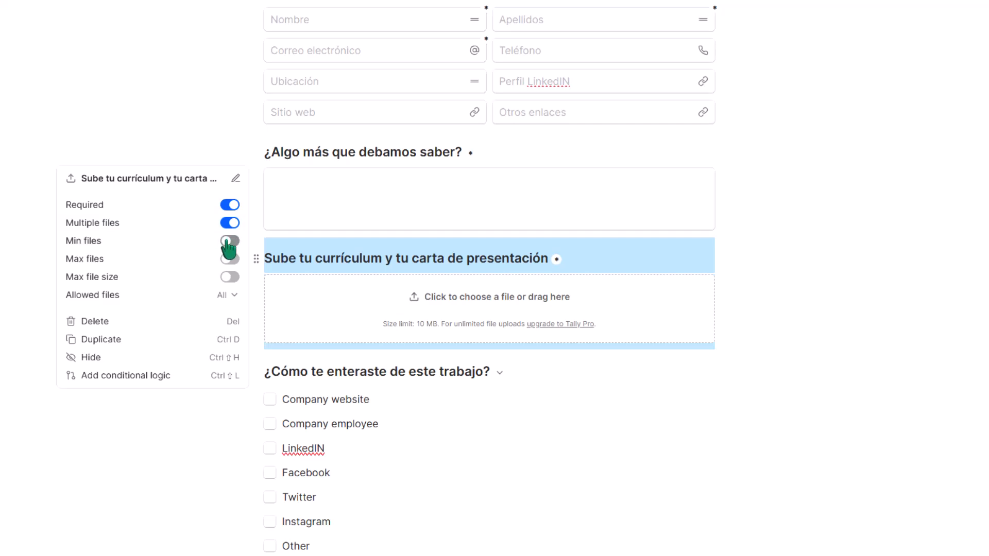
{"action": "left_click", "coordinate": [227, 241]}
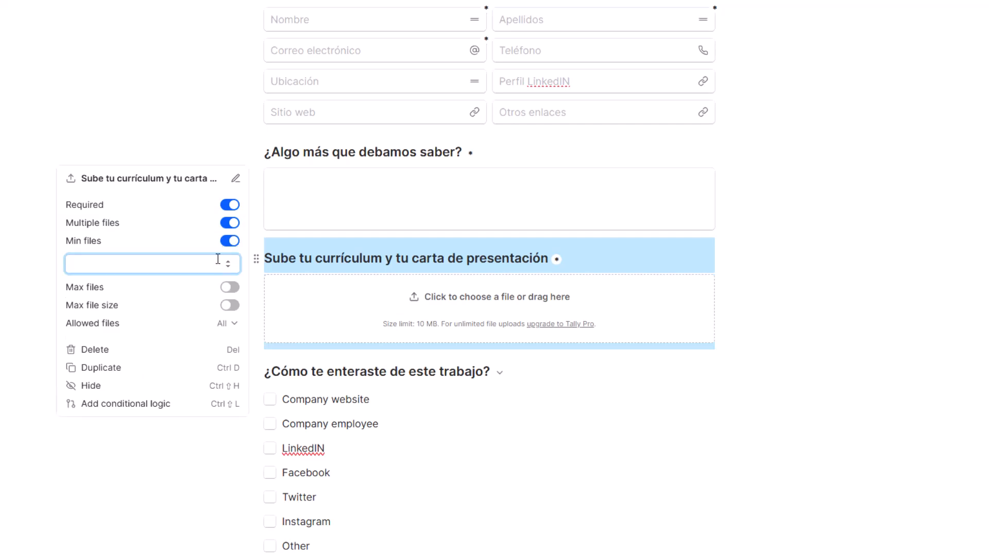
{"action": "type", "text": "2"}
{"action": "left_click", "coordinate": [228, 288]}
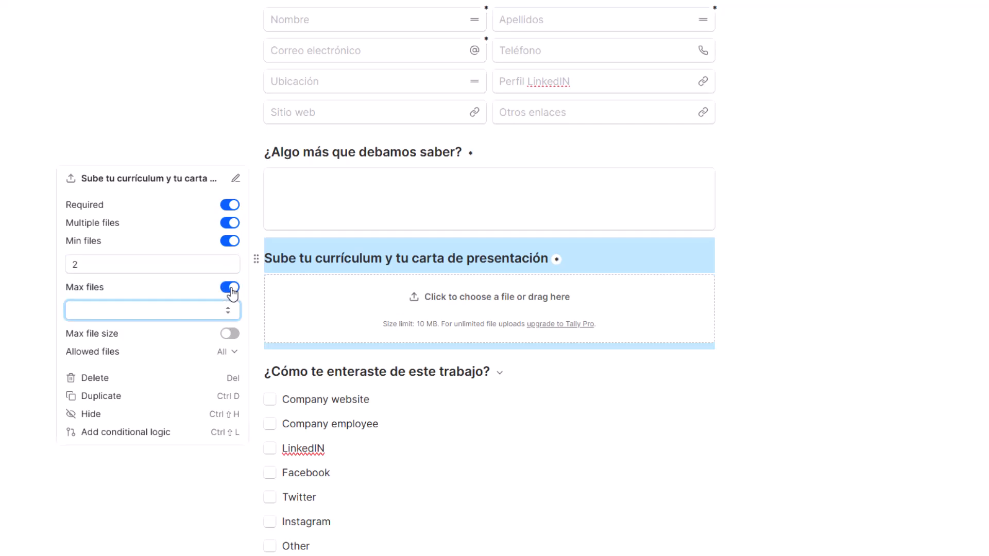
{"action": "type", "text": "2"}
Restrict the allowed files of the "Sube tu currículum y tu carta de presentación" upload to .pdf.
{"action": "scroll", "coordinate": [232, 349], "scroll_direction": "down", "scroll_amount": 1}
{"action": "left_click", "coordinate": [232, 312]}
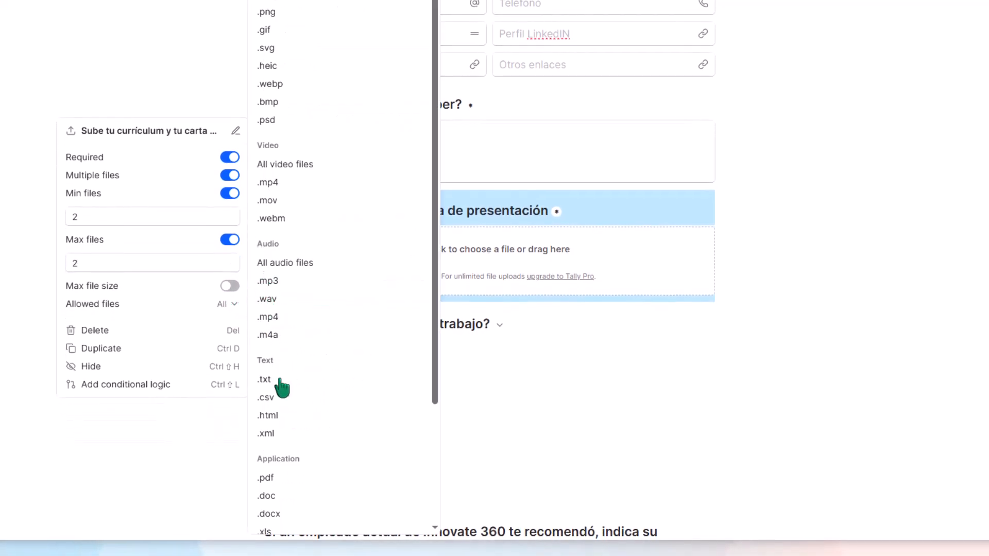
{"action": "left_click", "coordinate": [275, 482]}
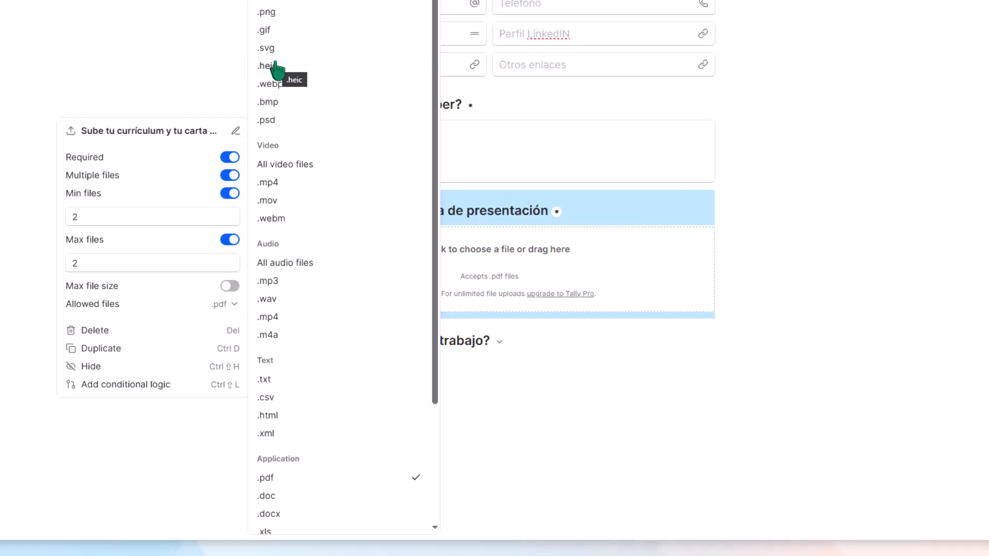
{"action": "key", "text": "Escape"}
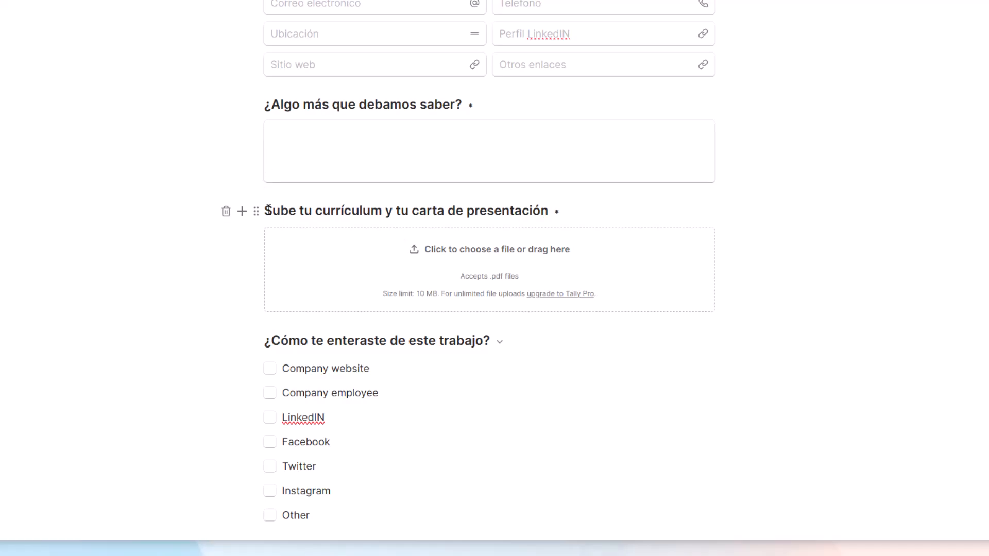
Insert a Label block between the heading "Sube tu currículum y tu carta de presentación" and its file upload field.
{"action": "left_click", "coordinate": [549, 210]}
{"action": "key", "text": "Return"}
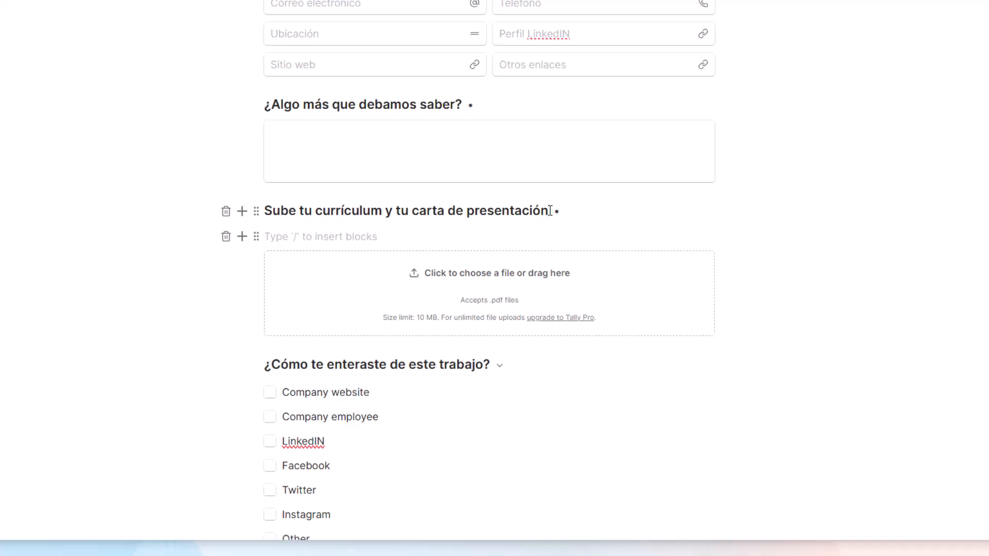
{"action": "left_click", "coordinate": [242, 236]}
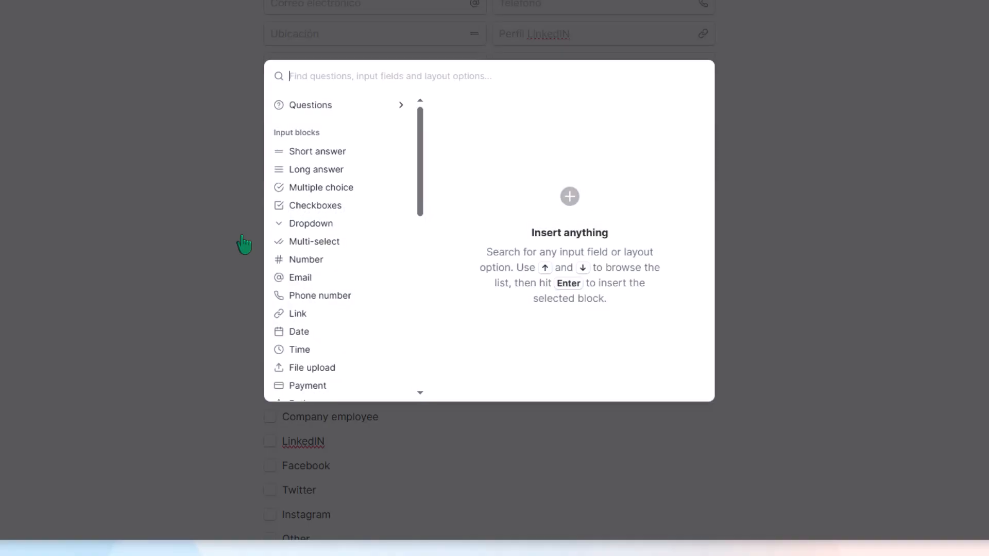
{"action": "left_click_drag", "start_coordinate": [416, 168], "coordinate": [429, 292]}
{"action": "mouse_move", "coordinate": [324, 242]}
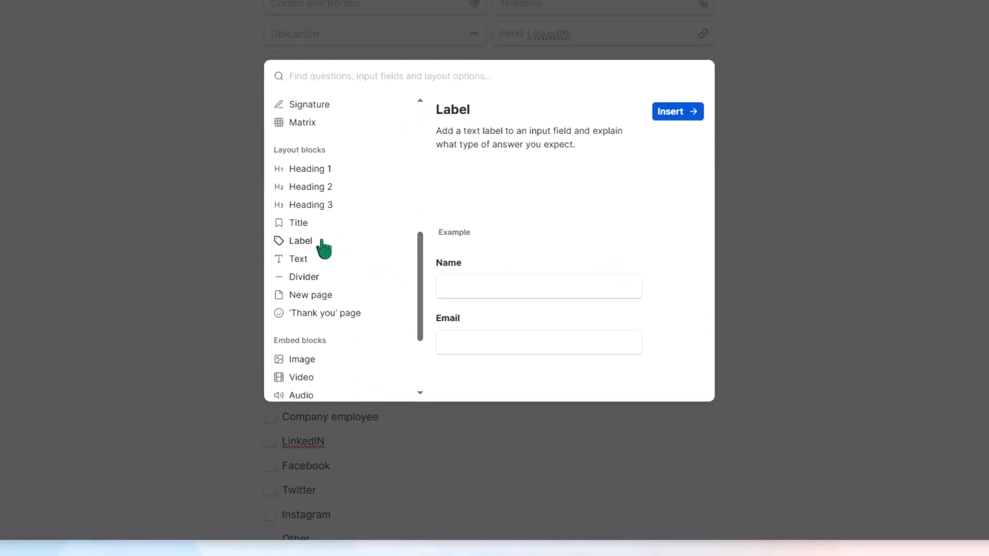
{"action": "left_click", "coordinate": [678, 112]}
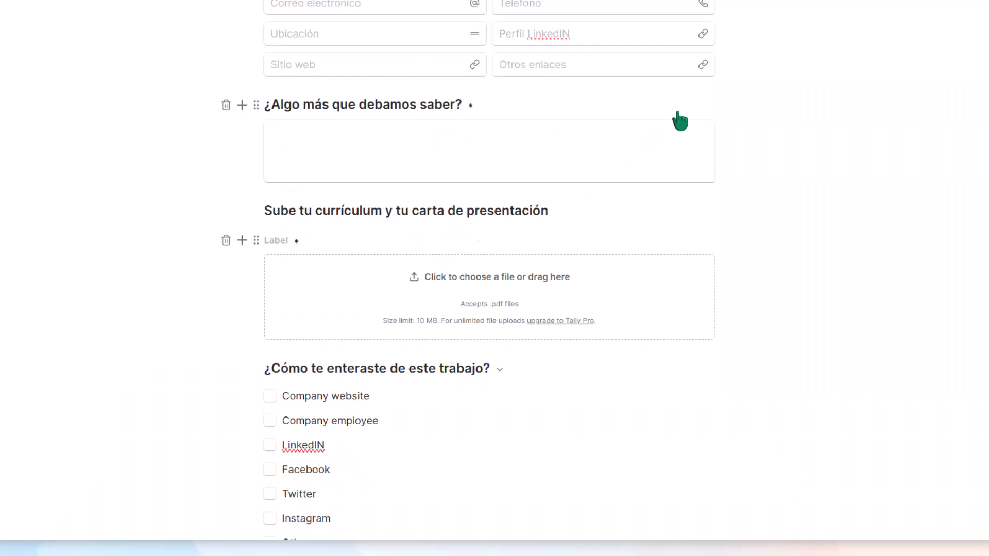
Write the label text "Por favor, sube SOLO dos archivos en formato PDF. Uno con el Curriculum y el otro con la Carta de presentación.".
{"action": "type", "text": "Por favor"}
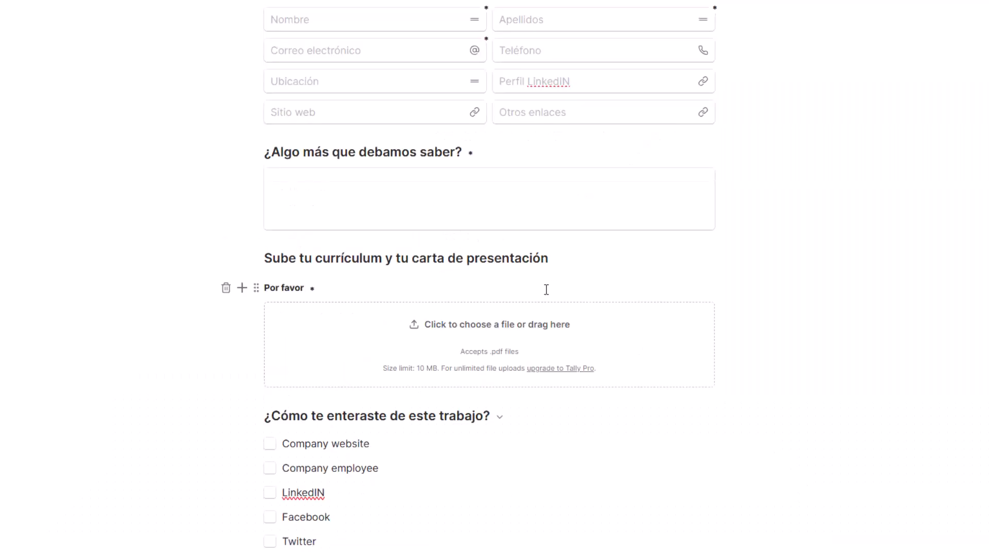
{"action": "type", "text": ", sube SOLO dos archivos en formato PDF"}
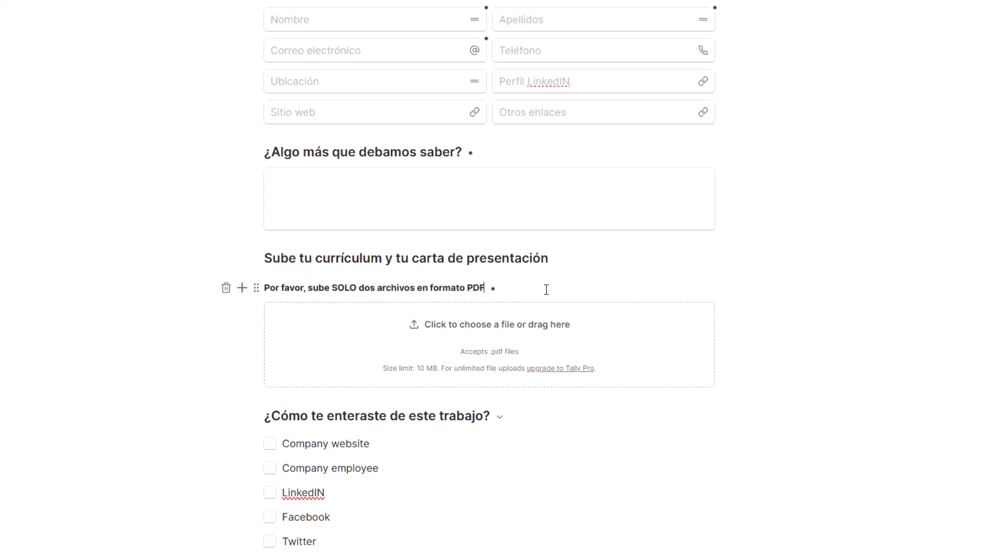
{"action": "type", "text": ". Uno con e Curriculum y el otro con la Carta de presentación."}
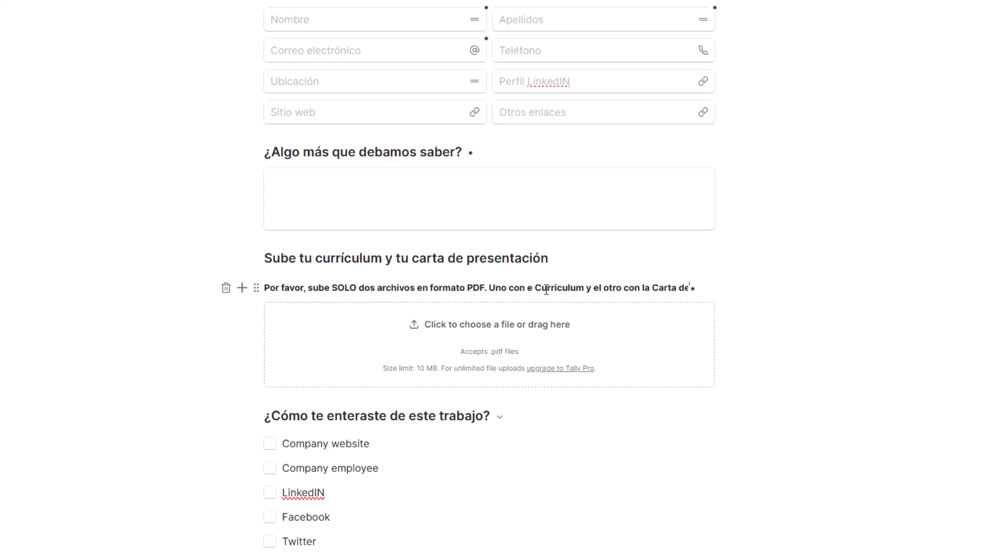
{"action": "left_click", "coordinate": [533, 286]}
{"action": "type", "text": "l"}
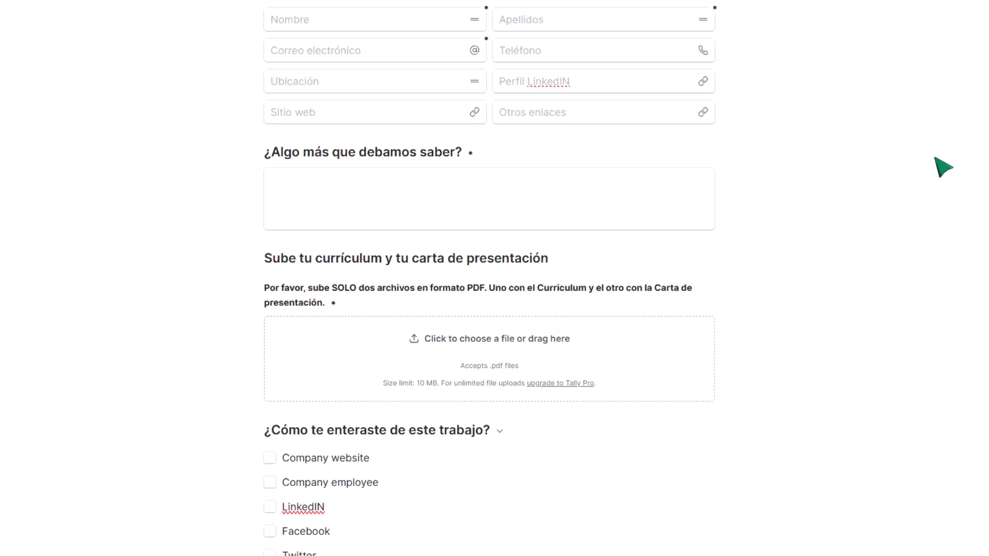
Replace the option "Company website" with "Sitio web de Innovate 360" and "Company employee" with "Colaborador de Innovate 360".
{"action": "scroll", "coordinate": [490, 278], "scroll_direction": "down", "scroll_amount": 6}
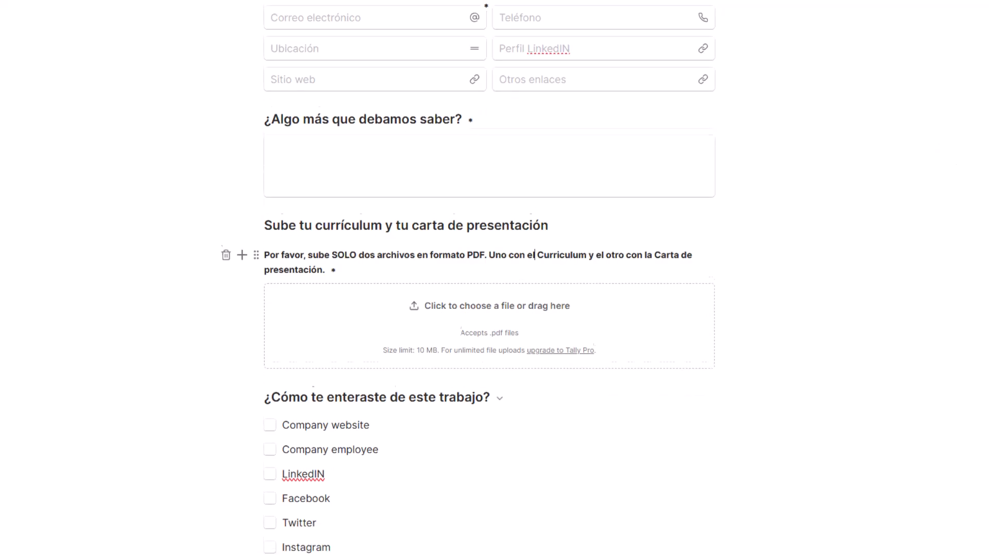
{"action": "scroll", "coordinate": [489, 278], "scroll_direction": "down", "scroll_amount": 1}
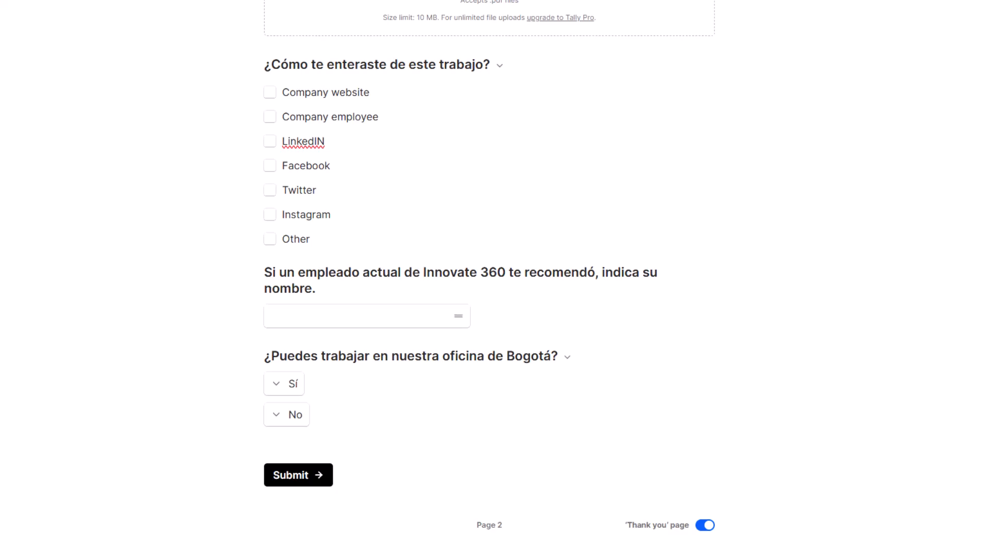
{"action": "double_click", "coordinate": [315, 91]}
{"action": "triple_click", "coordinate": [316, 91]}
{"action": "type", "text": "Sitio we"}
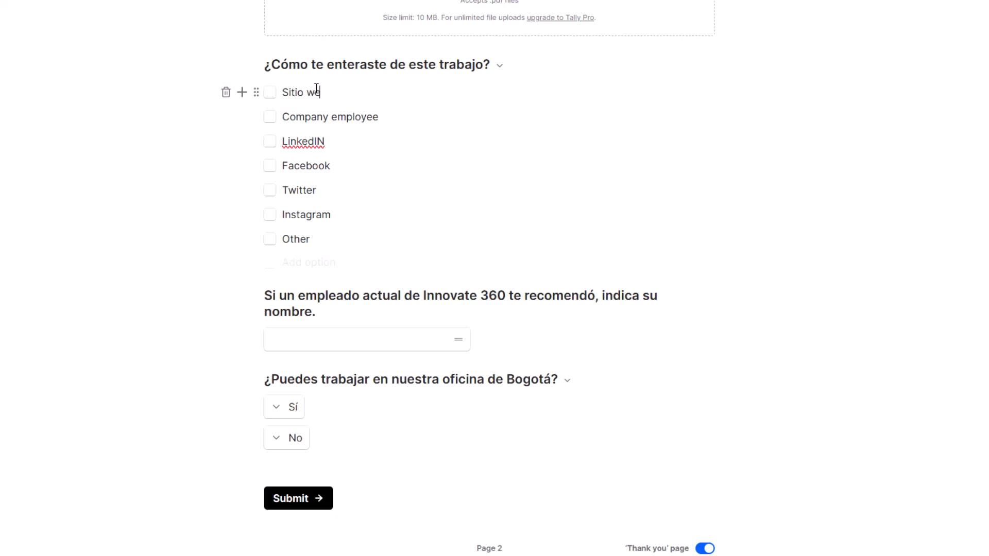
{"action": "type", "text": "b de Innovate 360"}
{"action": "triple_click", "coordinate": [329, 116]}
{"action": "type", "text": "Colaborador de Inno"}
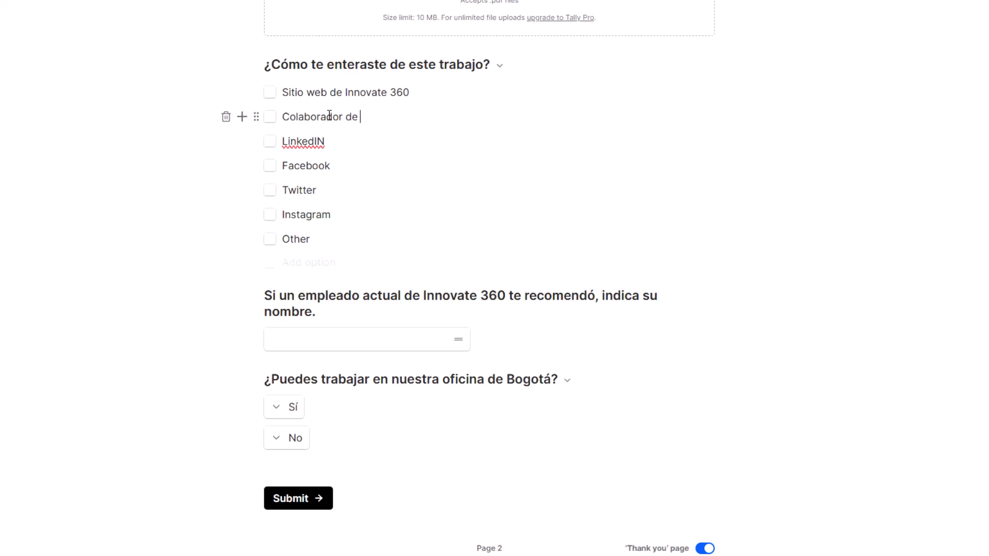
{"action": "type", "text": "vate 360"}
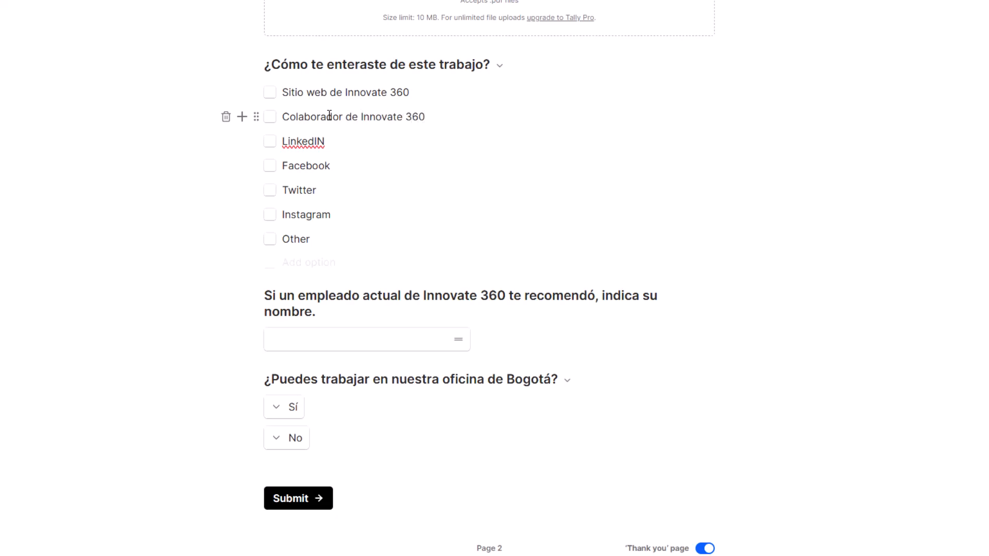
Make the question "¿Cómo te enteraste de este trabajo?" required.
{"action": "left_click", "coordinate": [256, 65]}
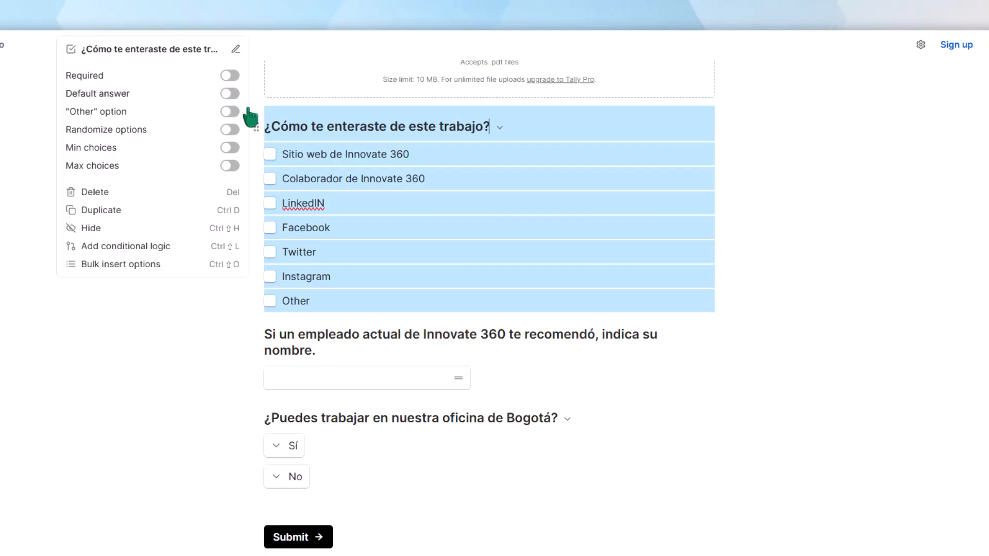
{"action": "left_click", "coordinate": [233, 75]}
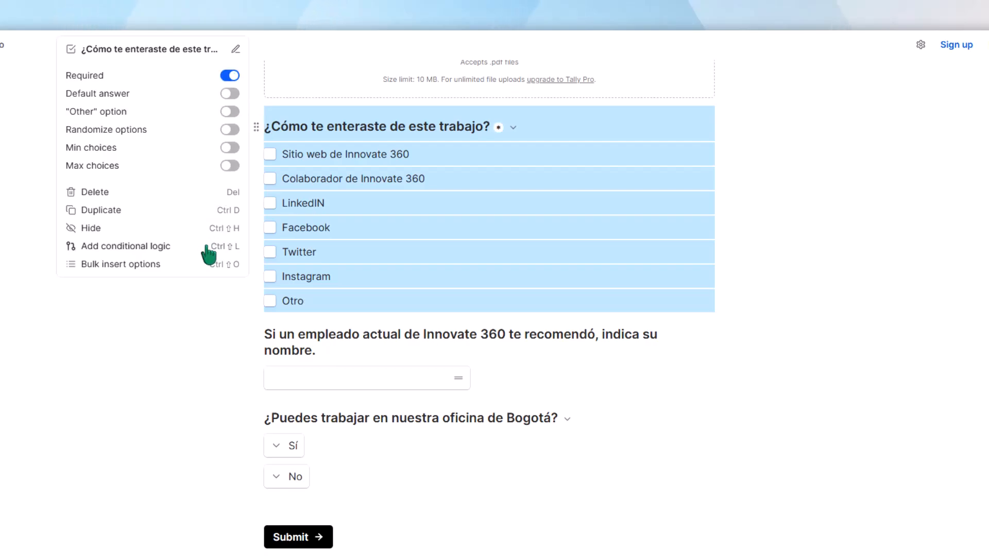
{"action": "key", "text": "Escape"}
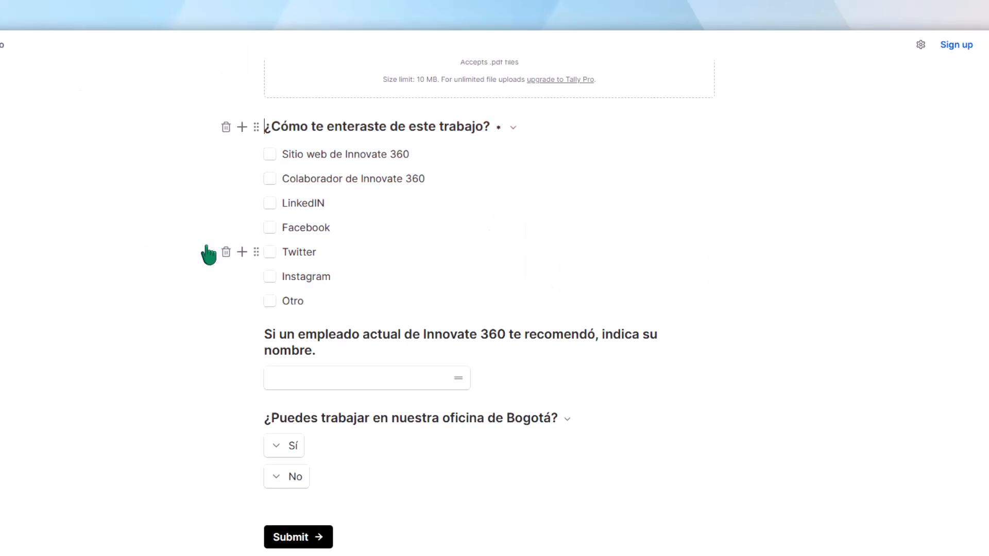
Add conditional logic to "¿Cómo te enteraste de este trabajo?" with the condition that the answer contains "Colaborador de Innovate 360".
{"action": "left_click", "coordinate": [274, 179]}
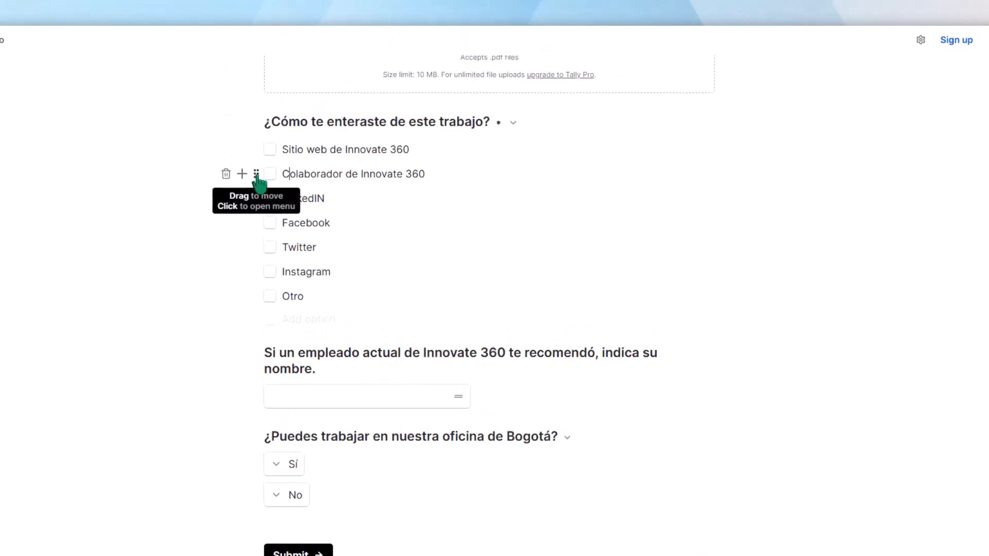
{"action": "left_click", "coordinate": [256, 175]}
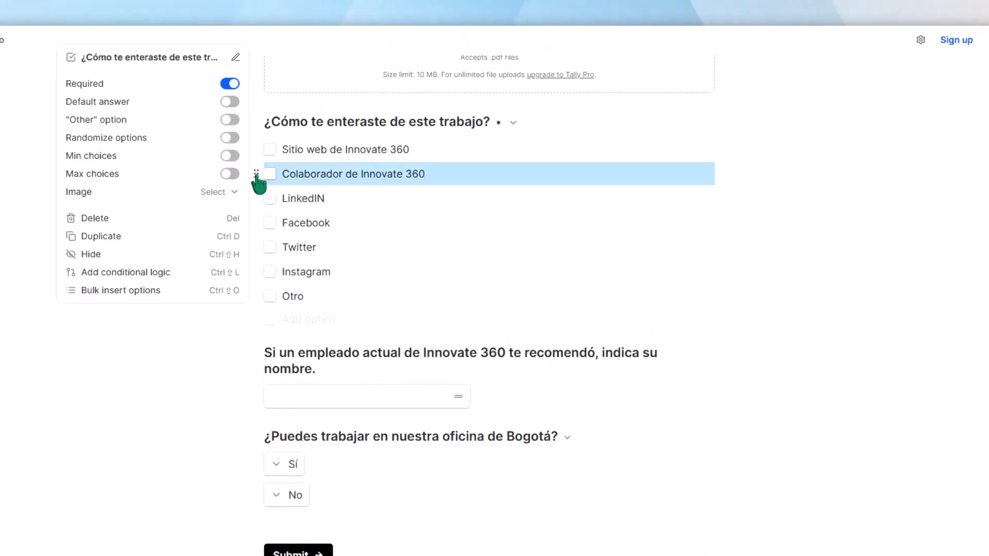
{"action": "left_click", "coordinate": [171, 272]}
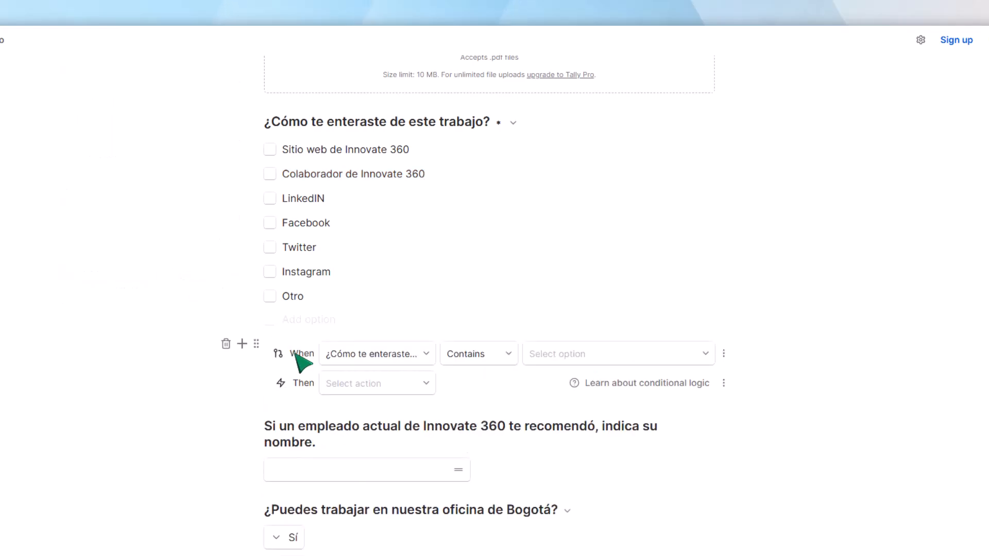
{"action": "left_click", "coordinate": [426, 355]}
{"action": "left_click", "coordinate": [425, 332]}
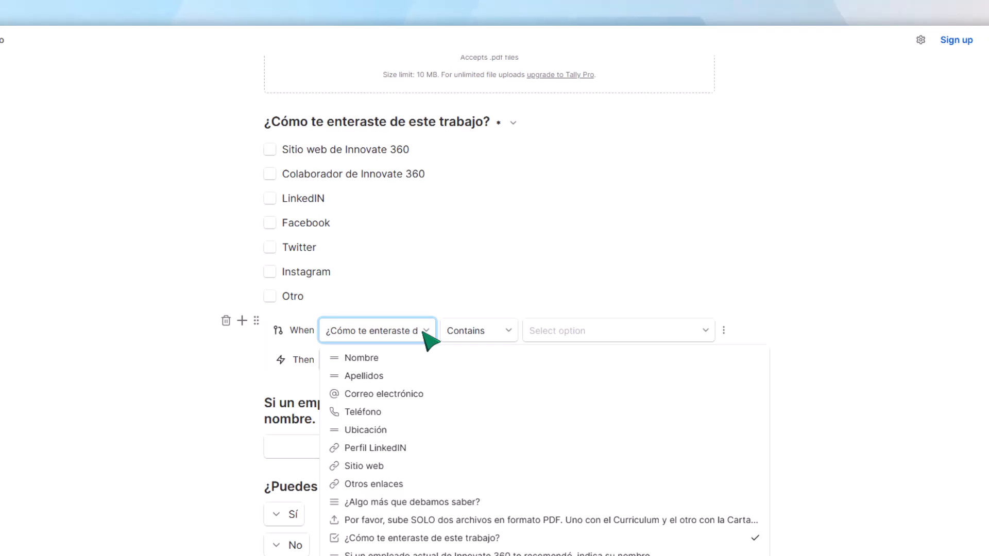
{"action": "left_click", "coordinate": [509, 339]}
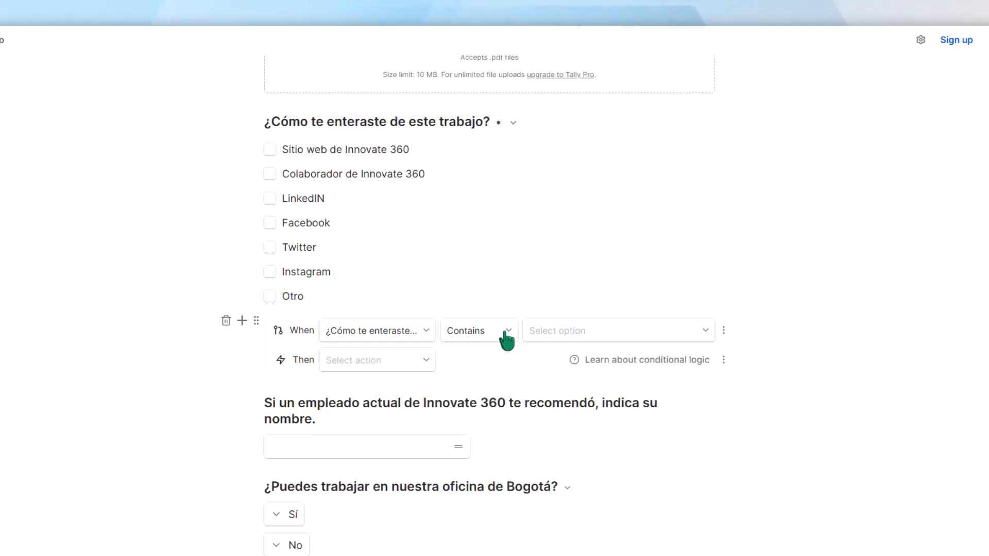
{"action": "left_click", "coordinate": [510, 338]}
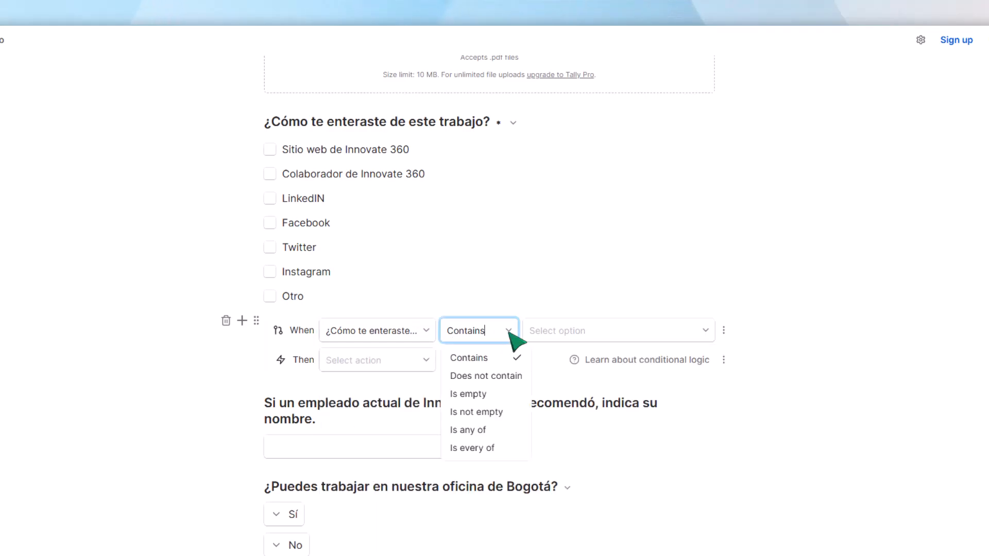
{"action": "left_click", "coordinate": [705, 335]}
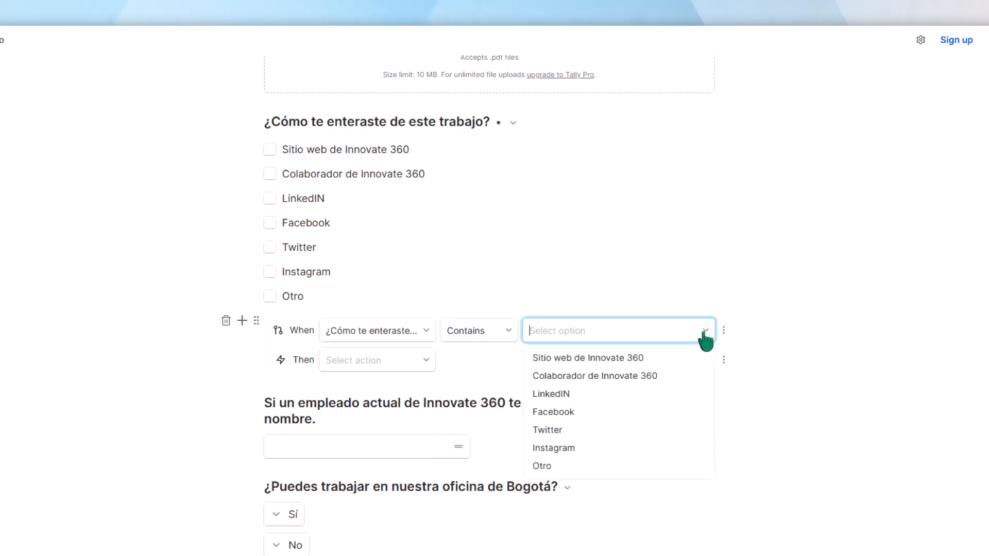
{"action": "left_click", "coordinate": [701, 375]}
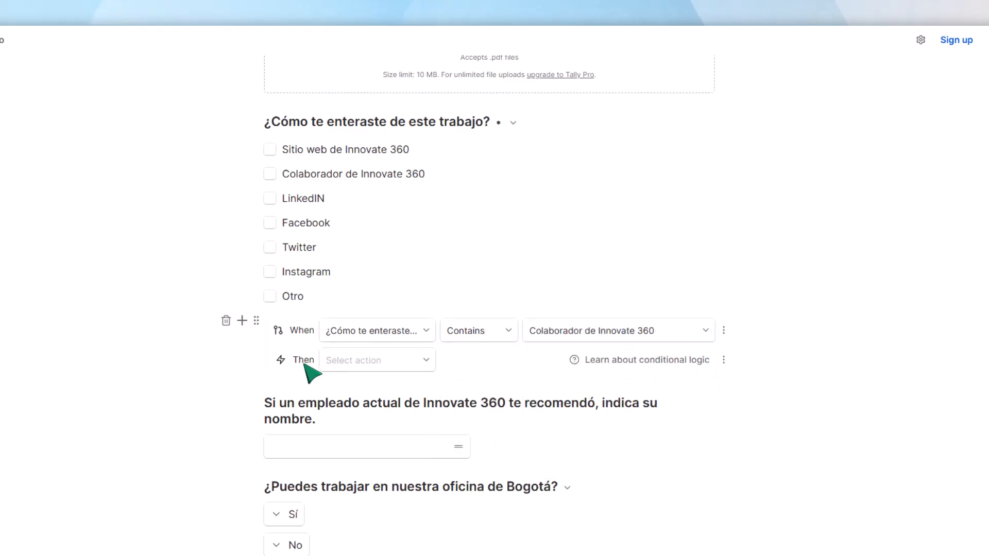
Make the rule show the "Si un empleado actual de Innovate 360 te recomendó" question with its short answer, and hide that question by default.
{"action": "left_click", "coordinate": [426, 363]}
{"action": "left_click", "coordinate": [426, 446]}
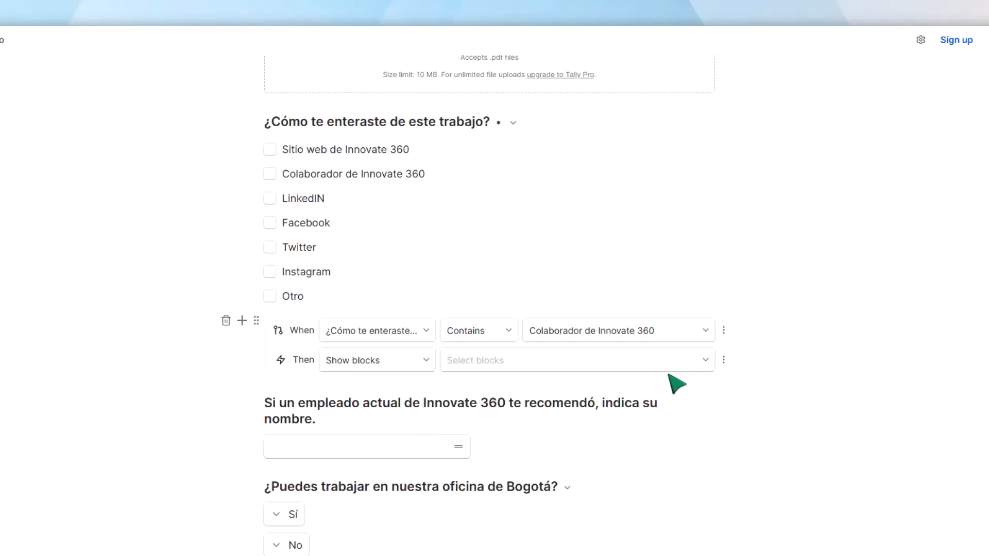
{"action": "left_click", "coordinate": [705, 363]}
{"action": "left_click_drag", "start_coordinate": [886, 170], "coordinate": [913, 286]}
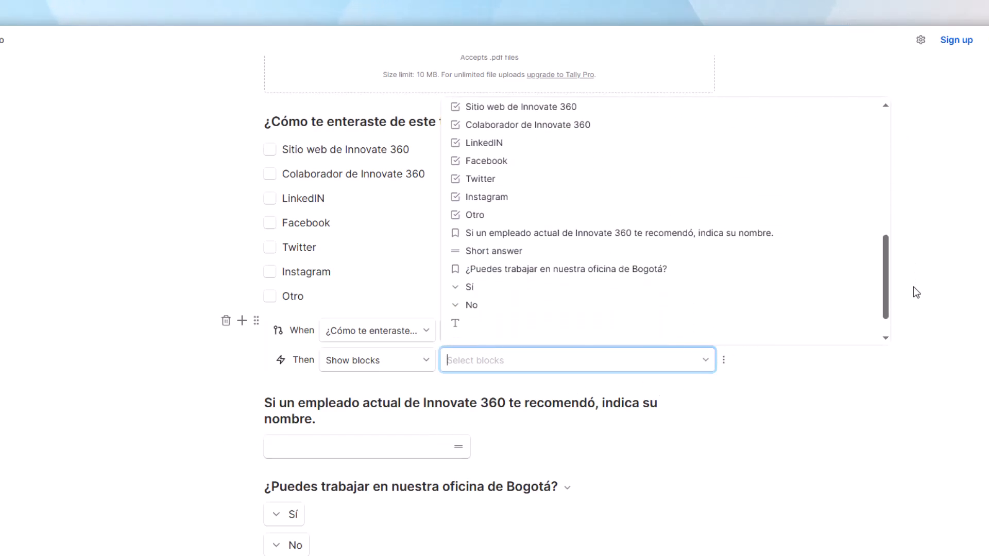
{"action": "left_click", "coordinate": [748, 236]}
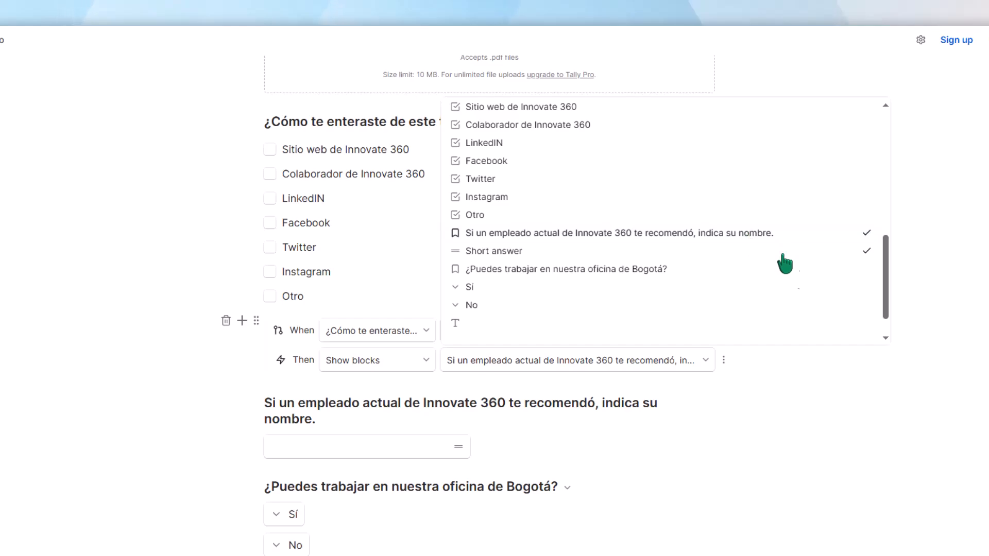
{"action": "left_click", "coordinate": [850, 392]}
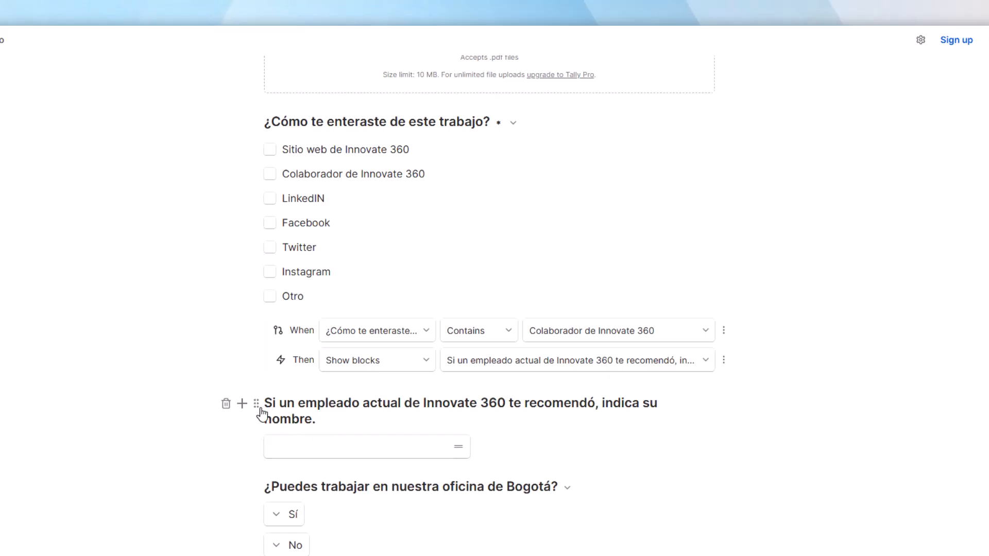
{"action": "left_click", "coordinate": [256, 404]}
{"action": "left_click", "coordinate": [225, 466]}
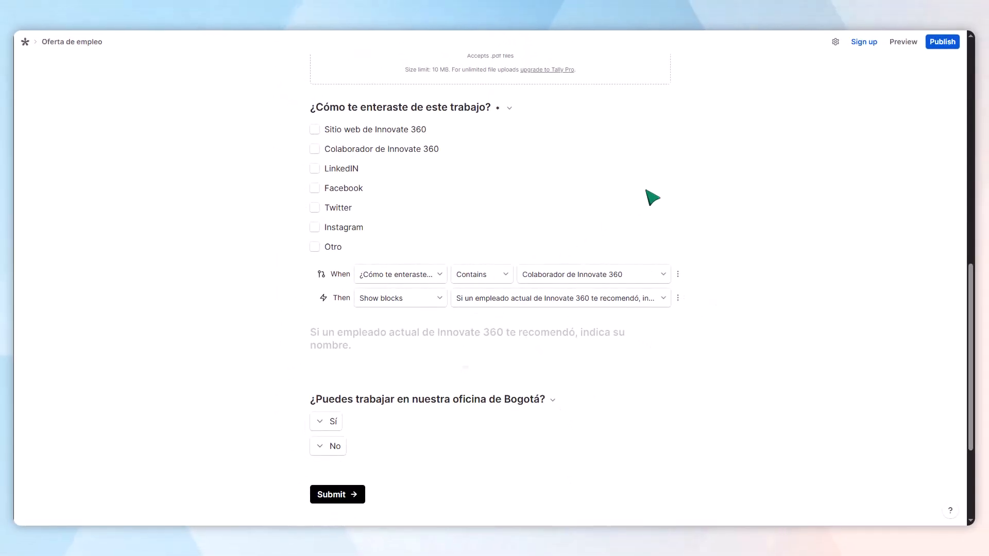
Preview the form and test the conditional question by selecting "Sitio web de Innovate 360" and "Colaborador de Innovate 360".
{"action": "left_click", "coordinate": [902, 41]}
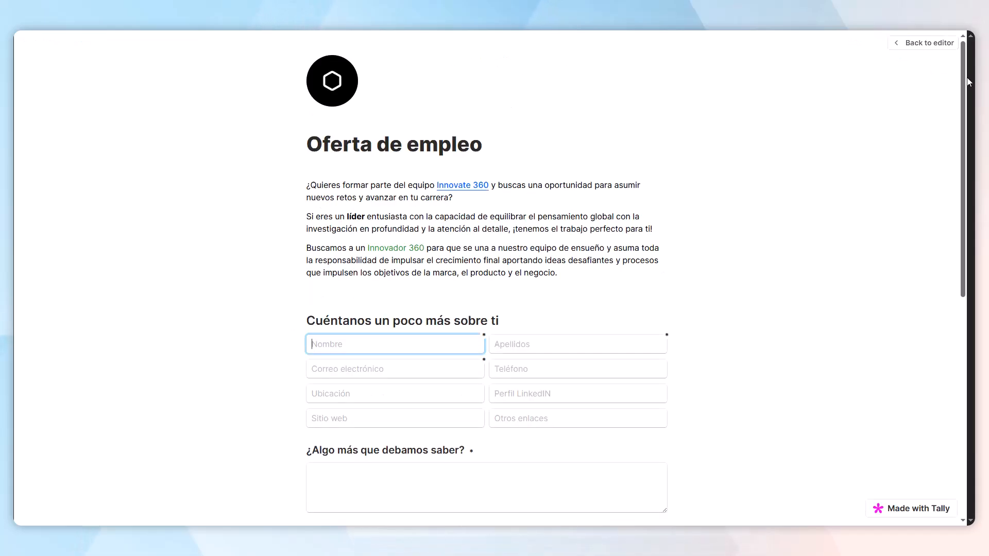
{"action": "scroll", "coordinate": [968, 79], "scroll_direction": "down", "scroll_amount": 8}
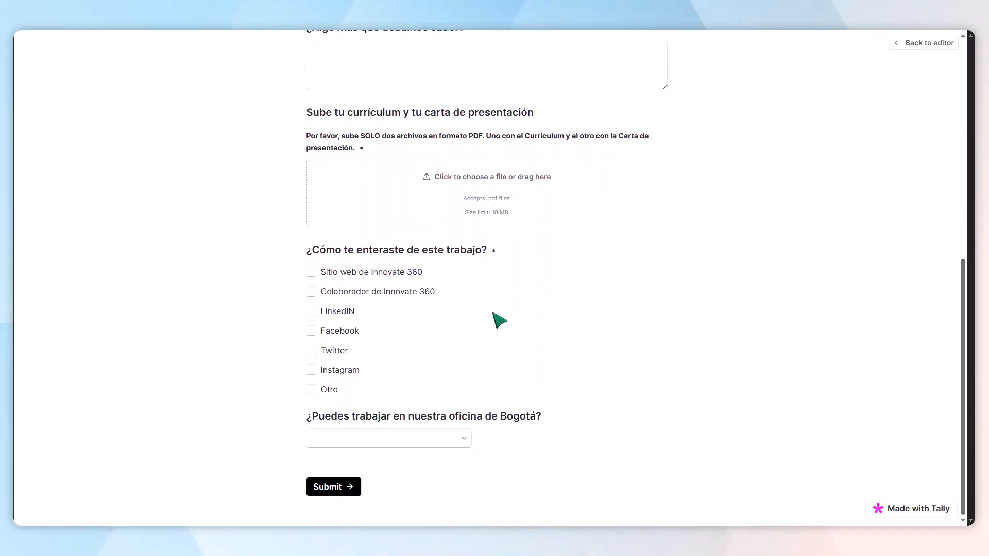
{"action": "left_click", "coordinate": [311, 273]}
{"action": "left_click", "coordinate": [311, 291]}
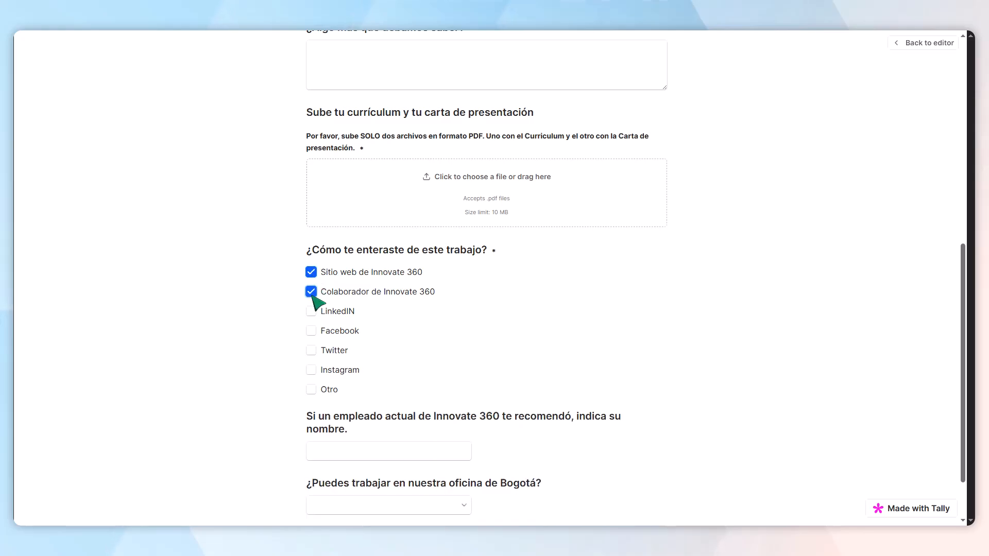
Test the conditional question by switching "Colaborador de Innovate 360", "LinkedIN" and "Facebook" on and off, clear all selections, and return to the editor.
{"action": "left_click", "coordinate": [311, 292]}
{"action": "left_click", "coordinate": [311, 311]}
{"action": "left_click", "coordinate": [311, 331]}
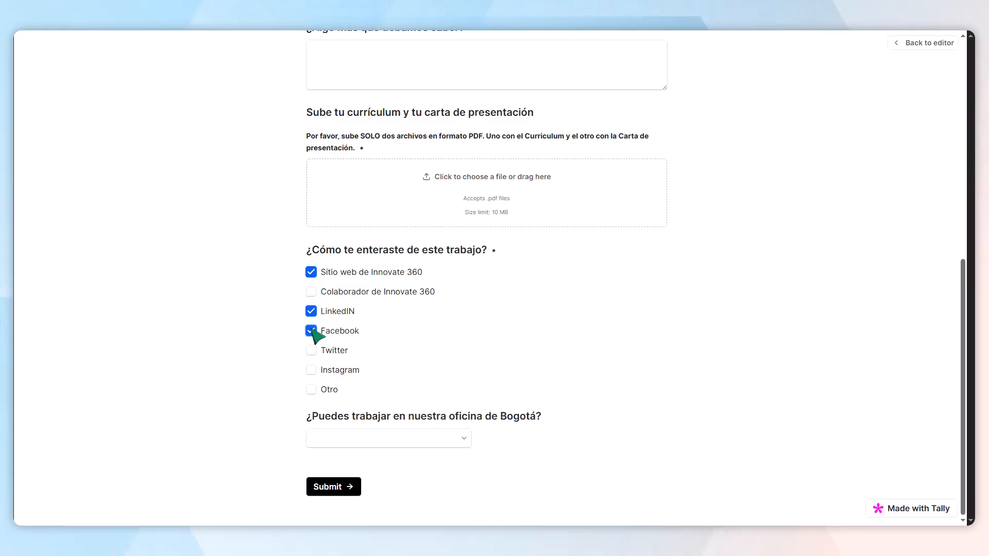
{"action": "left_click", "coordinate": [311, 330]}
{"action": "left_click", "coordinate": [311, 311]}
{"action": "left_click", "coordinate": [311, 272]}
{"action": "left_click", "coordinate": [311, 292]}
{"action": "left_click", "coordinate": [311, 291]}
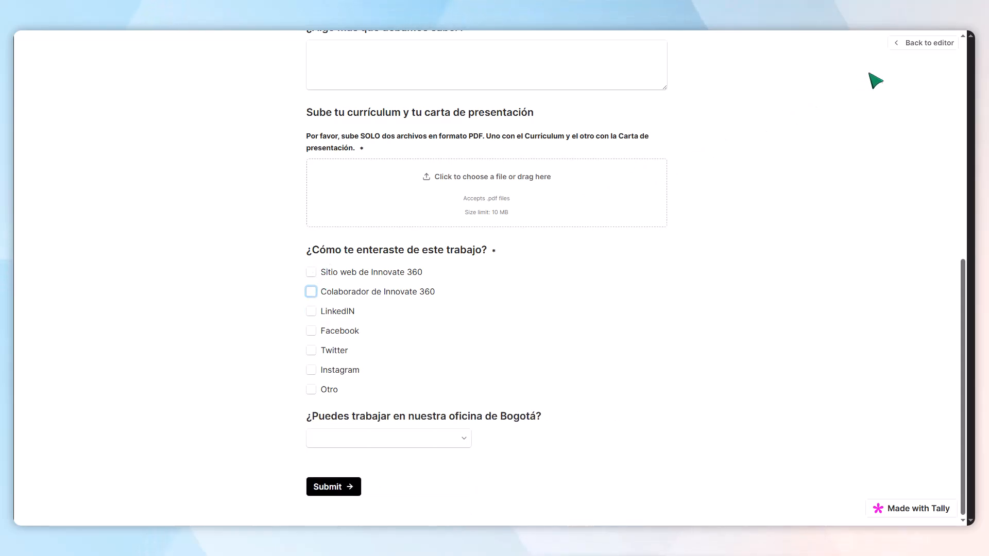
{"action": "left_click", "coordinate": [925, 43]}
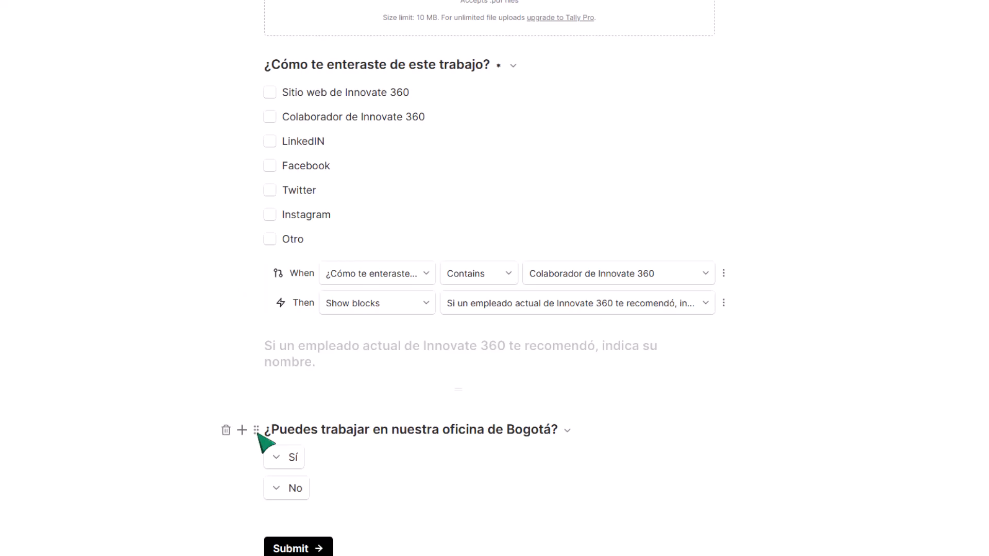
Make "¿Puedes trabajar en nuestra oficina de Bogotá?" required and place its options Sí and No side by side in one row.
{"action": "left_click", "coordinate": [257, 431]}
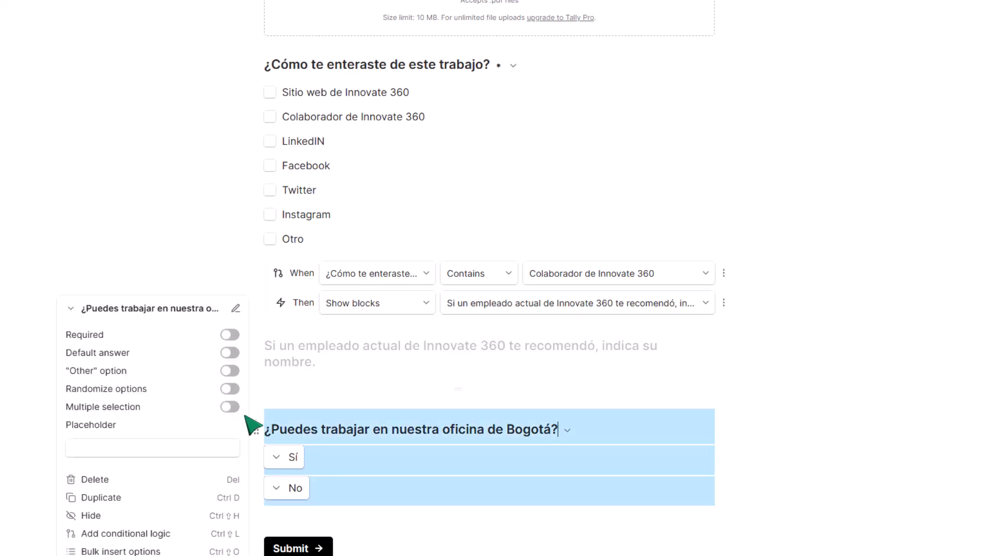
{"action": "left_click", "coordinate": [230, 337]}
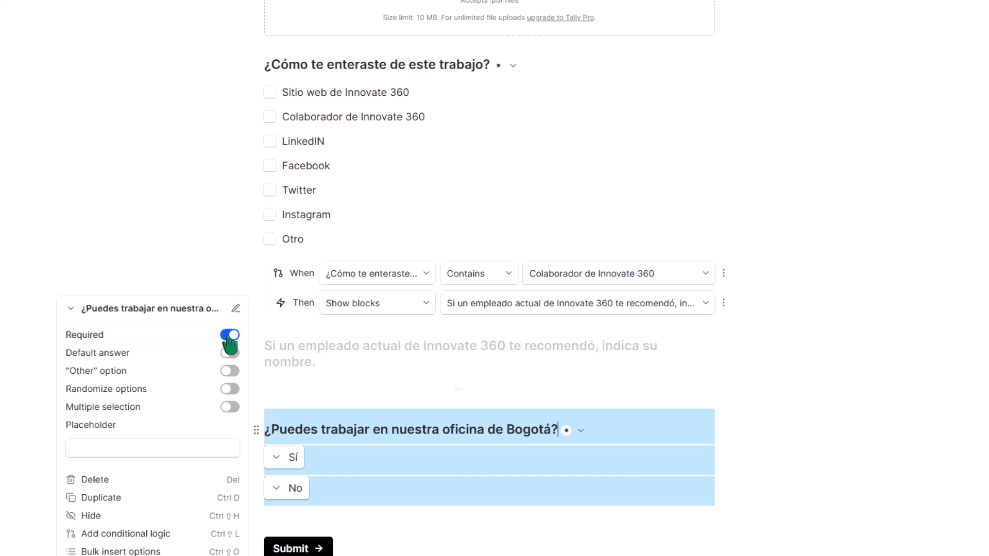
{"action": "key", "text": "Escape"}
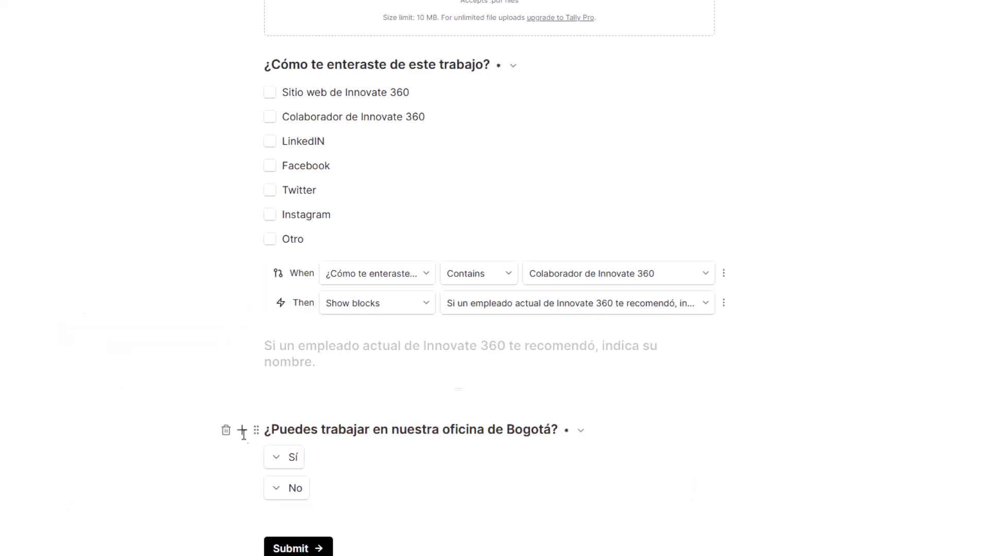
{"action": "left_click_drag", "start_coordinate": [256, 457], "coordinate": [257, 487]}
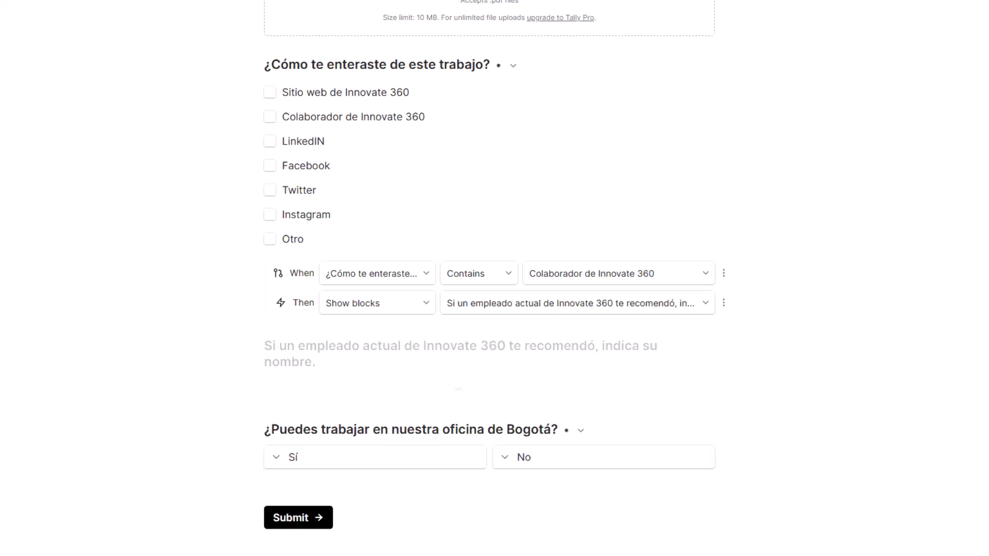
Add a cover to the form and upload the "Innovate 360 - Banner" image from the Logo folder in File Explorer.
{"action": "scroll", "coordinate": [495, 278], "scroll_direction": "down", "scroll_amount": 3}
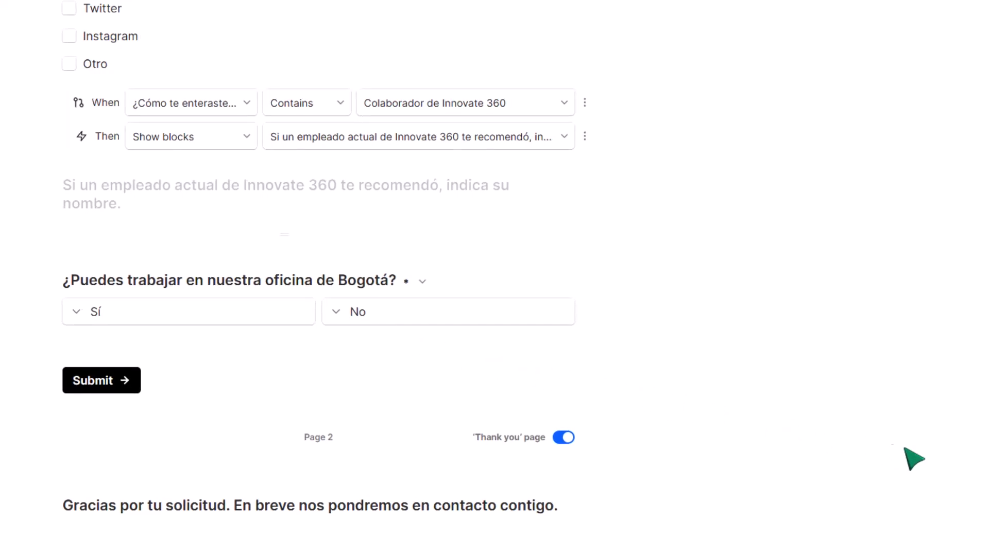
{"action": "left_click_drag", "start_coordinate": [988, 440], "coordinate": [988, 35]}
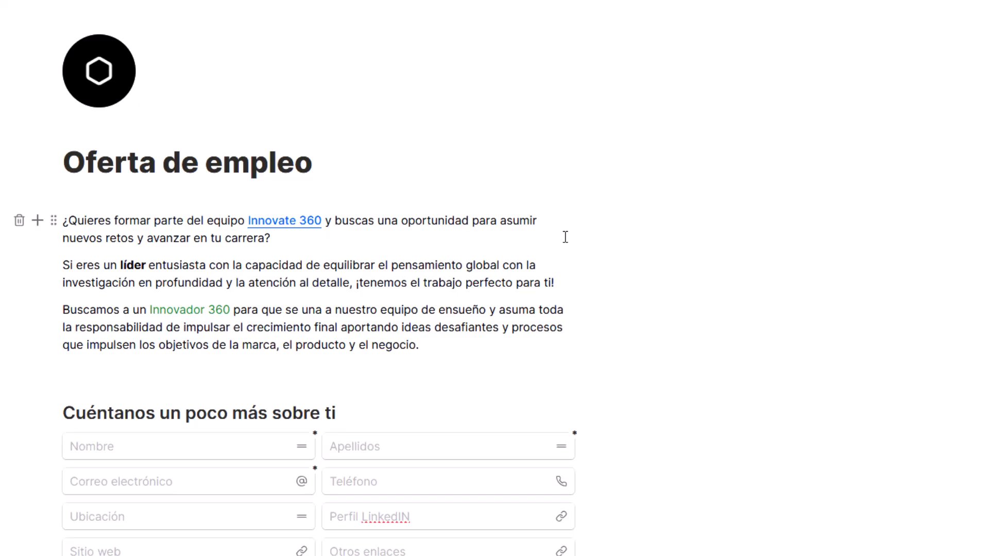
{"action": "mouse_move", "coordinate": [415, 201]}
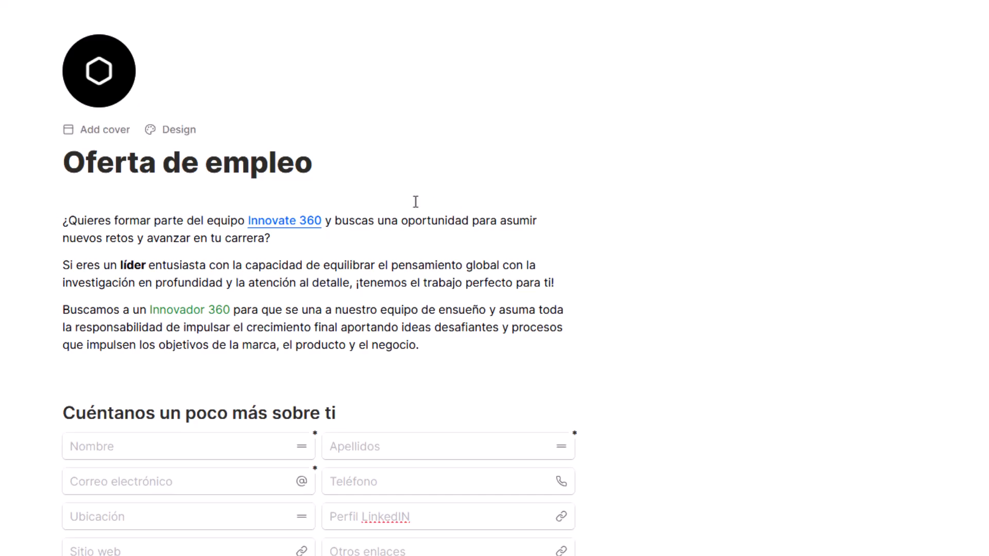
{"action": "left_click", "coordinate": [105, 131]}
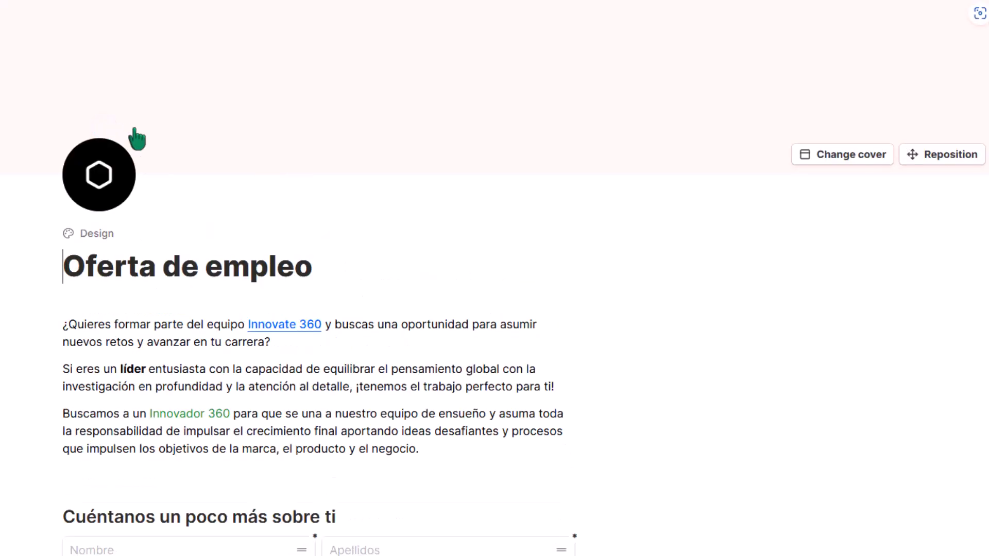
{"action": "left_click", "coordinate": [863, 157]}
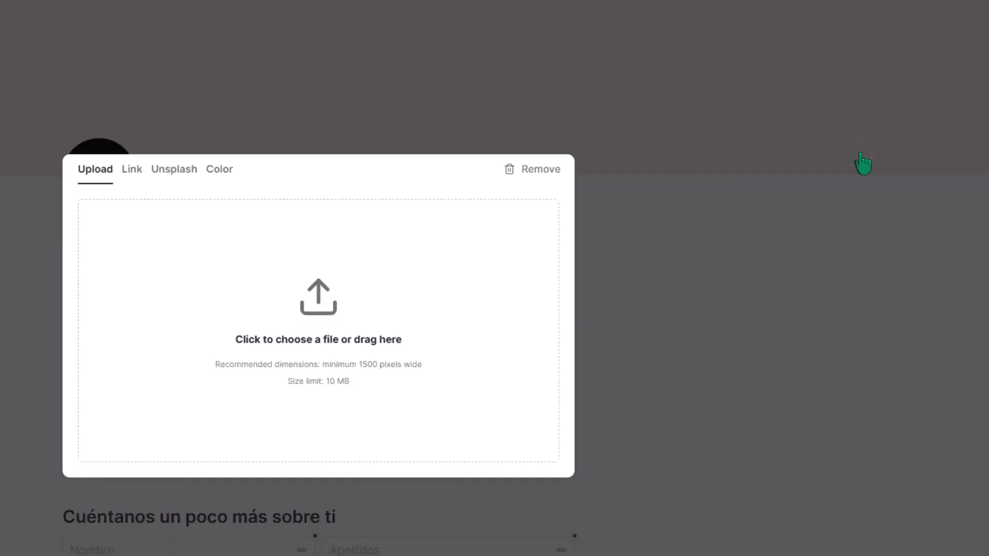
{"action": "key", "text": "alt+Tab"}
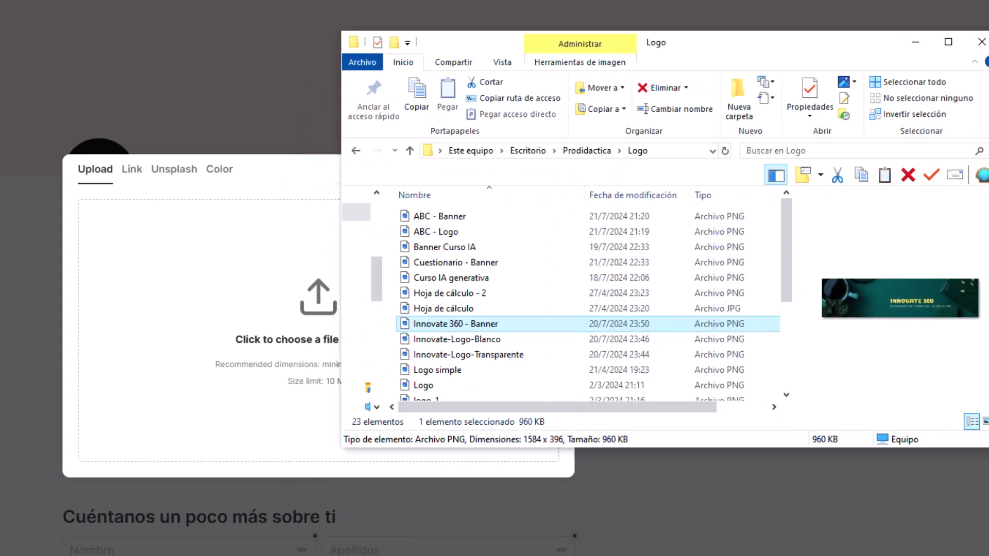
{"action": "left_click_drag", "start_coordinate": [490, 323], "coordinate": [304, 345]}
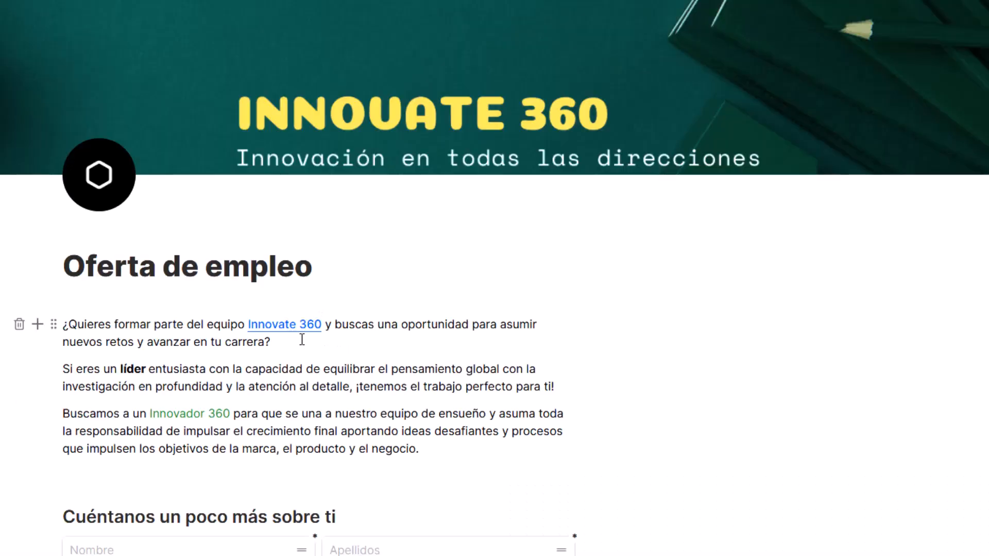
Reposition the cover image slightly upward within its frame and save the position.
{"action": "mouse_move", "coordinate": [927, 175]}
{"action": "left_click", "coordinate": [935, 157]}
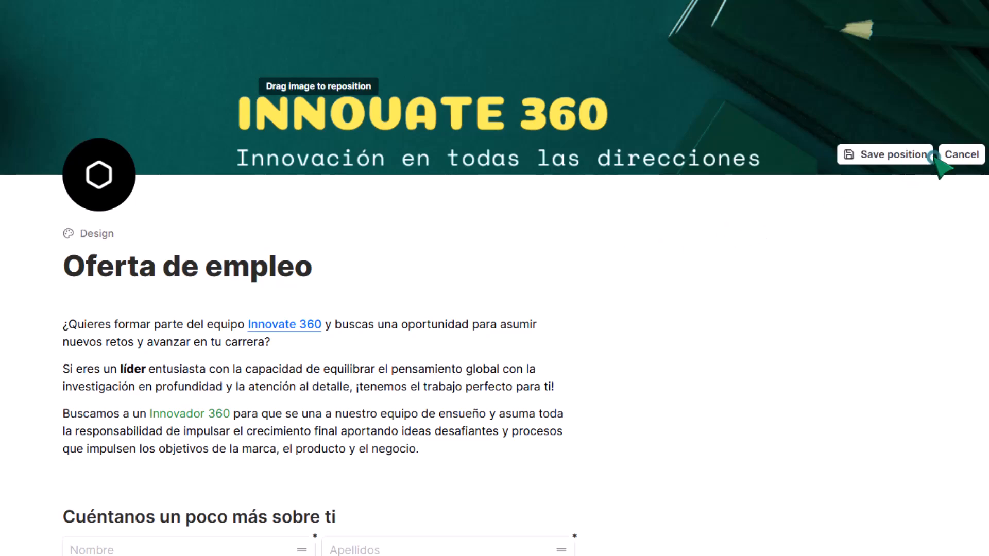
{"action": "left_click_drag", "start_coordinate": [910, 119], "coordinate": [894, 64]}
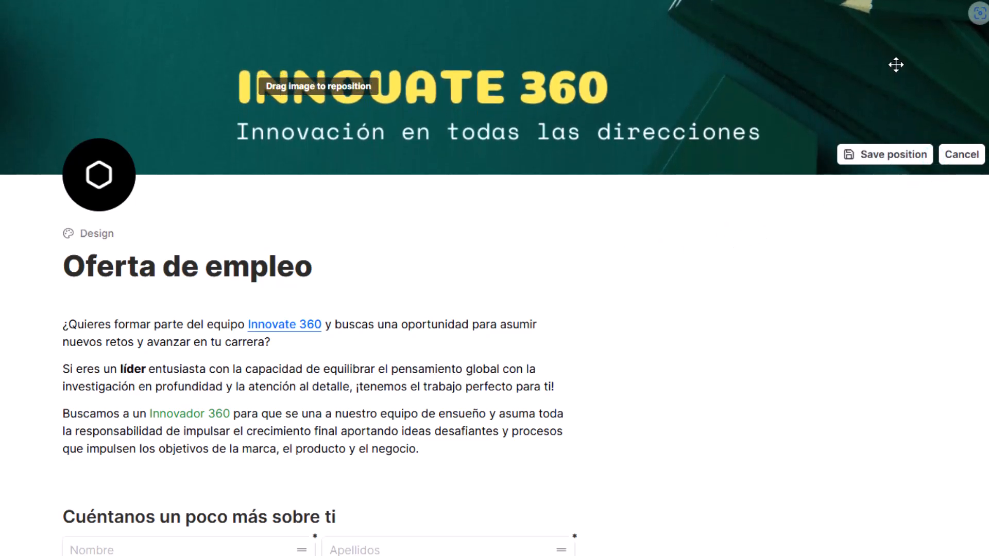
{"action": "left_click", "coordinate": [908, 158]}
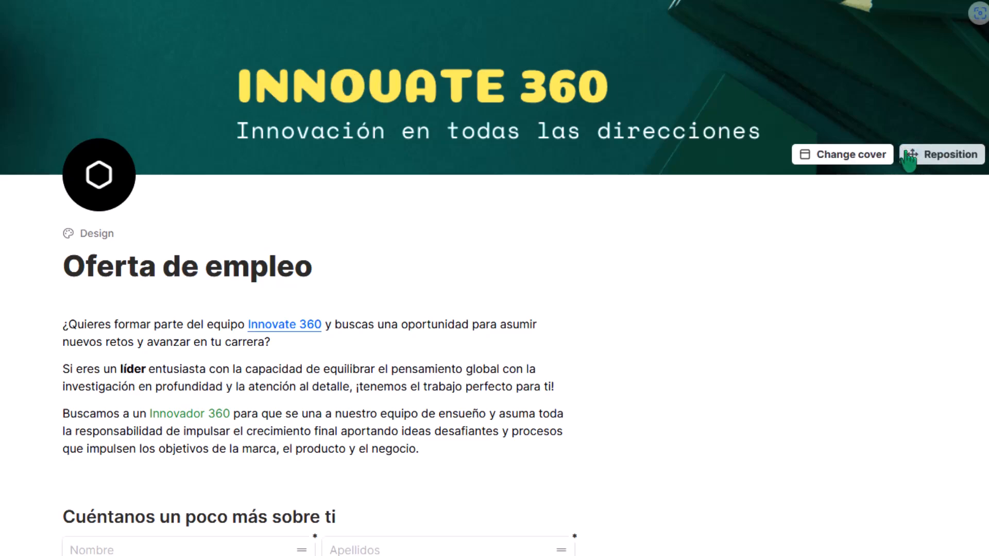
Replace the form's logo with the "Innovate-Logo-Blanco" image from the Logo folder in File Explorer.
{"action": "left_click", "coordinate": [101, 180]}
{"action": "key", "text": "alt+Tab"}
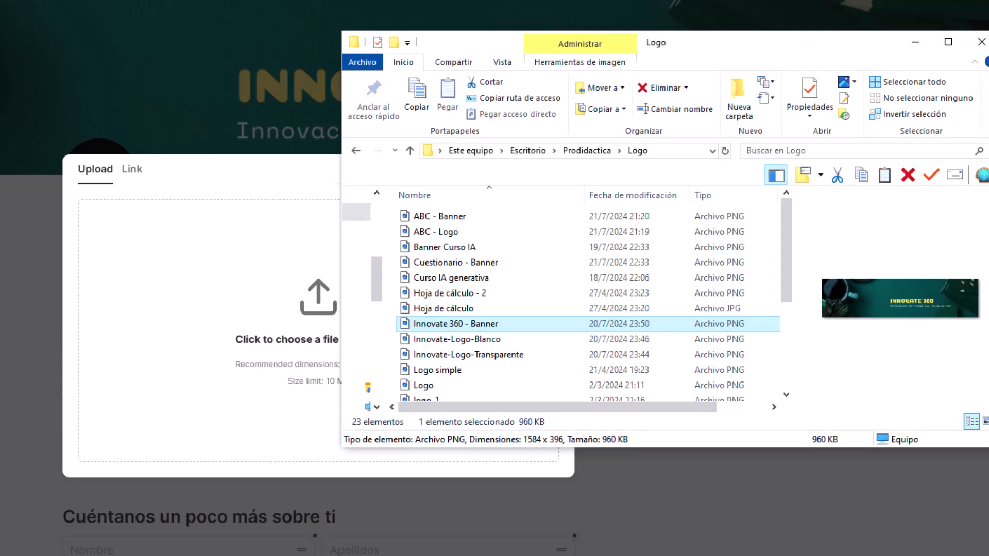
{"action": "left_click", "coordinate": [441, 342]}
{"action": "left_click_drag", "start_coordinate": [442, 344], "coordinate": [315, 334]}
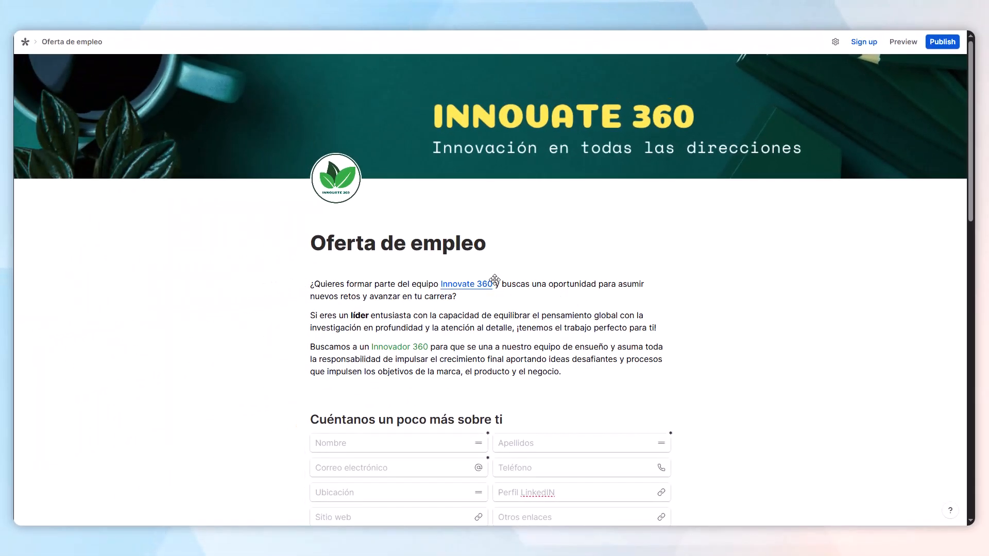
Open the form's design settings and set the font to Noto Sans JP.
{"action": "left_click", "coordinate": [330, 223]}
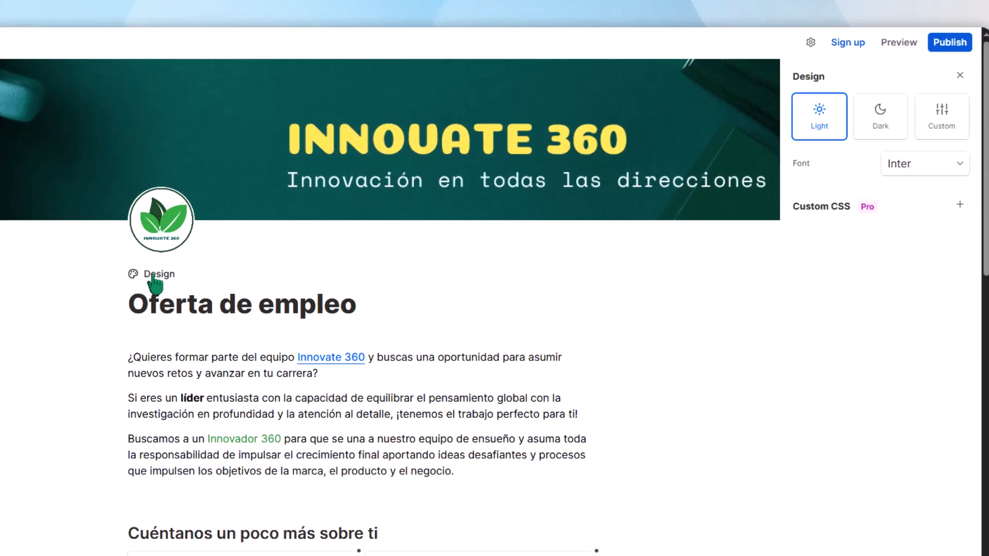
{"action": "left_click", "coordinate": [961, 165]}
{"action": "left_click", "coordinate": [961, 165]}
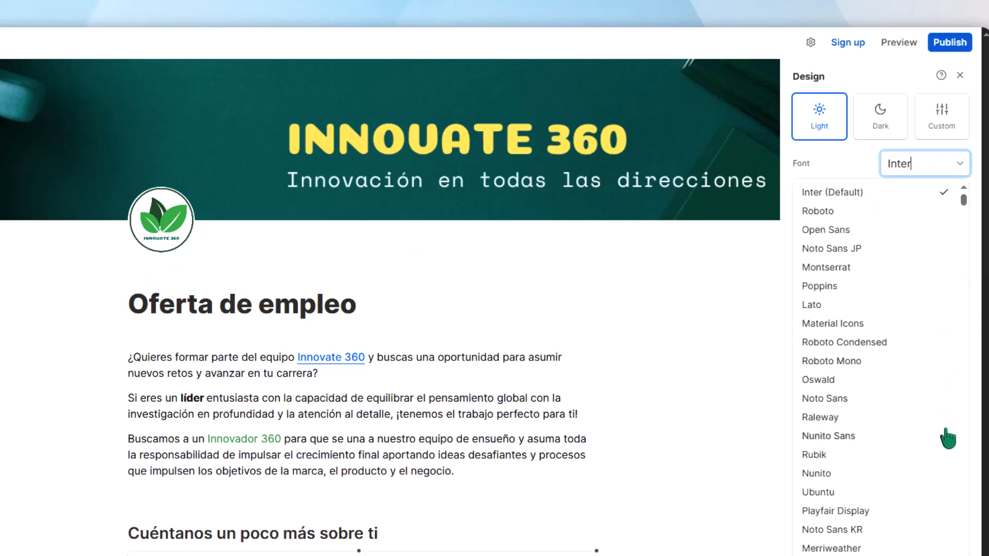
{"action": "left_click", "coordinate": [902, 248]}
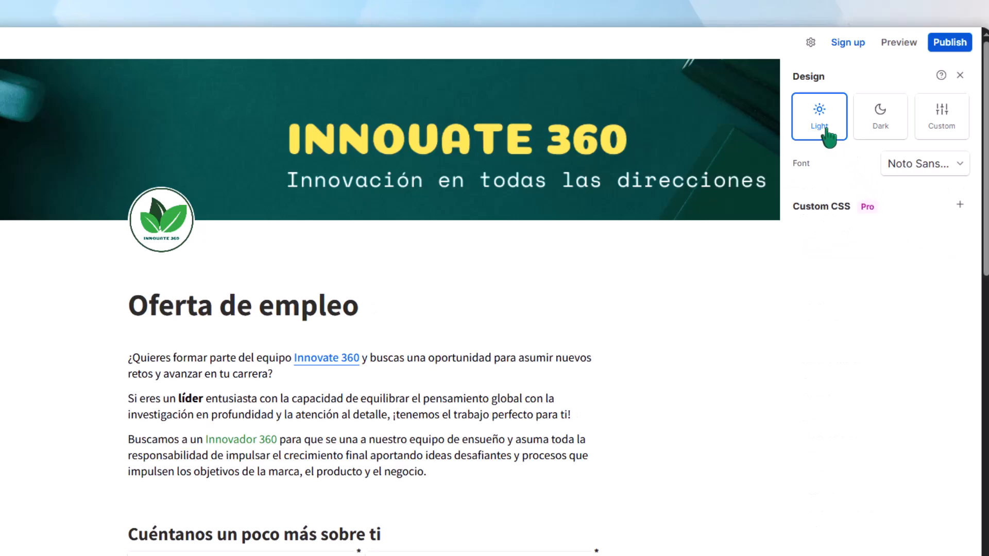
Try the Dark theme, switch to the Custom theme, and set the form's background colour to #ffde59.
{"action": "left_click", "coordinate": [880, 123]}
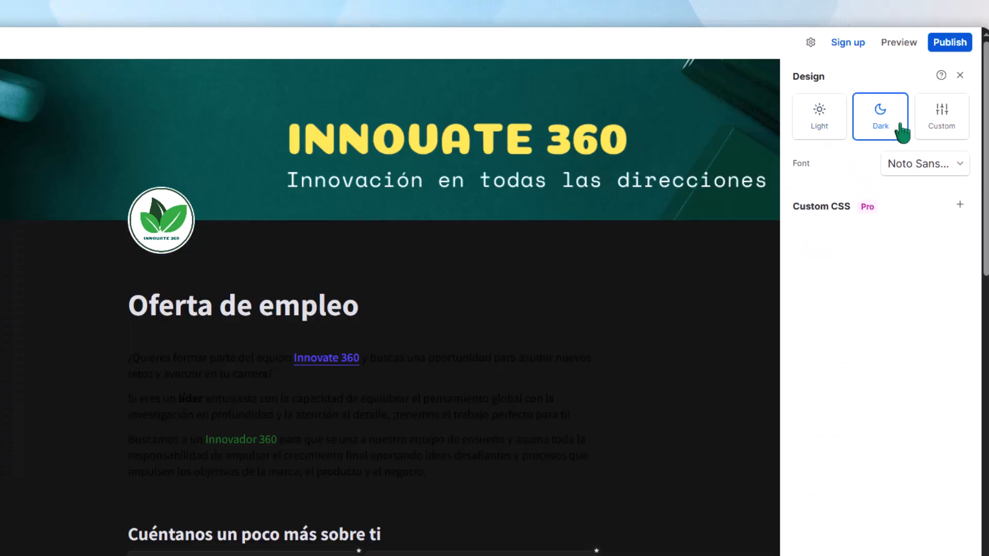
{"action": "left_click", "coordinate": [941, 127]}
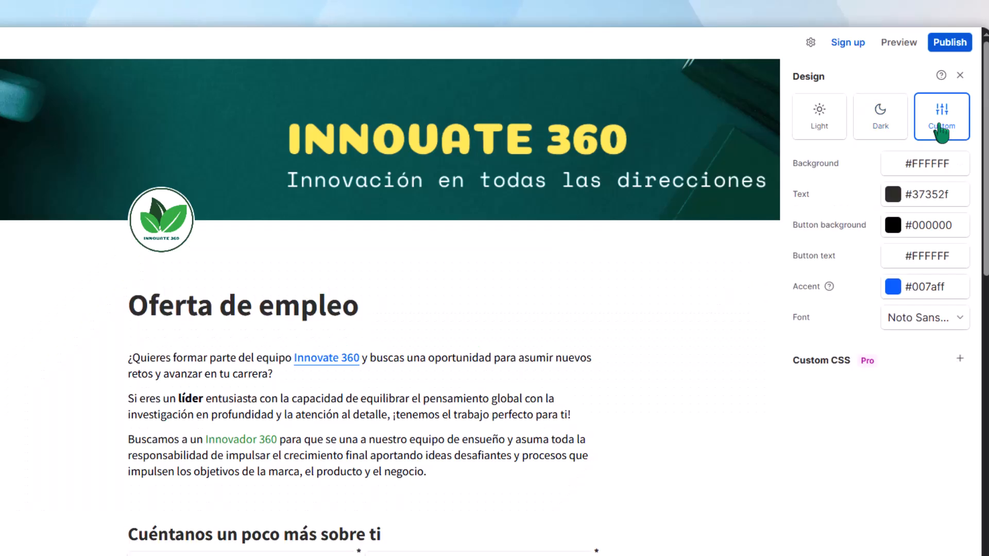
{"action": "left_click", "coordinate": [895, 168]}
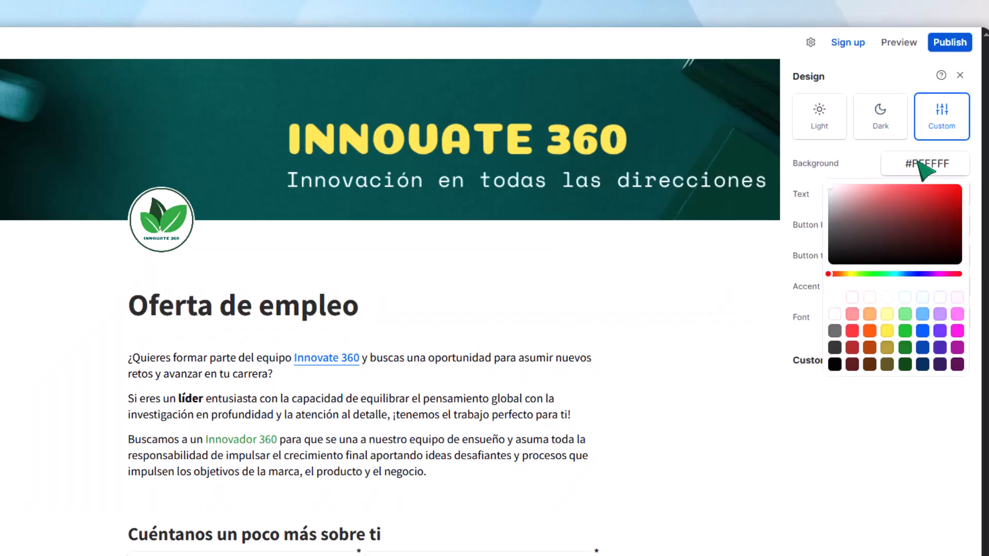
{"action": "triple_click", "coordinate": [919, 163]}
{"action": "type", "text": "#ffde59"}
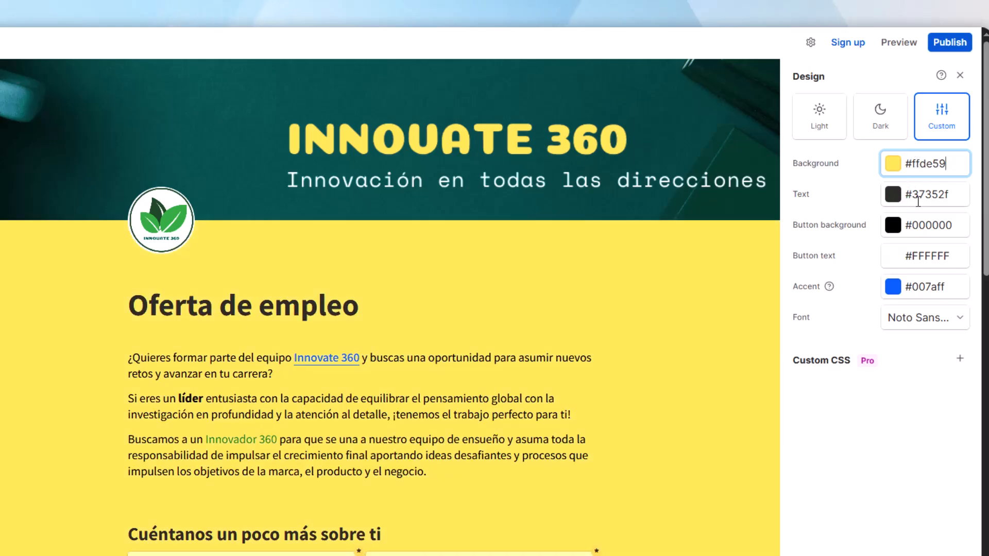
Set the button background colour to #04756e and the accent colour to #39b54a, and close the design settings.
{"action": "triple_click", "coordinate": [914, 230]}
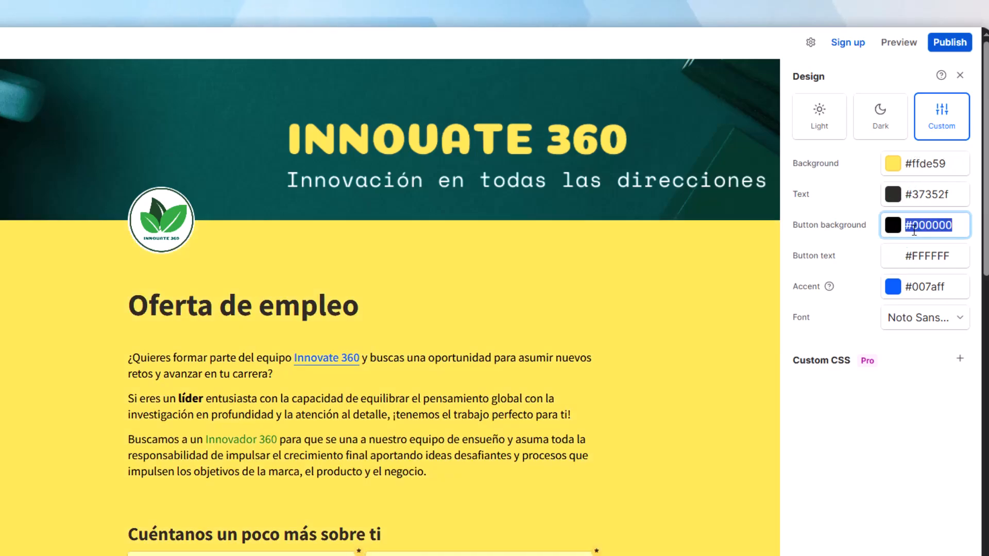
{"action": "type", "text": "#04756e"}
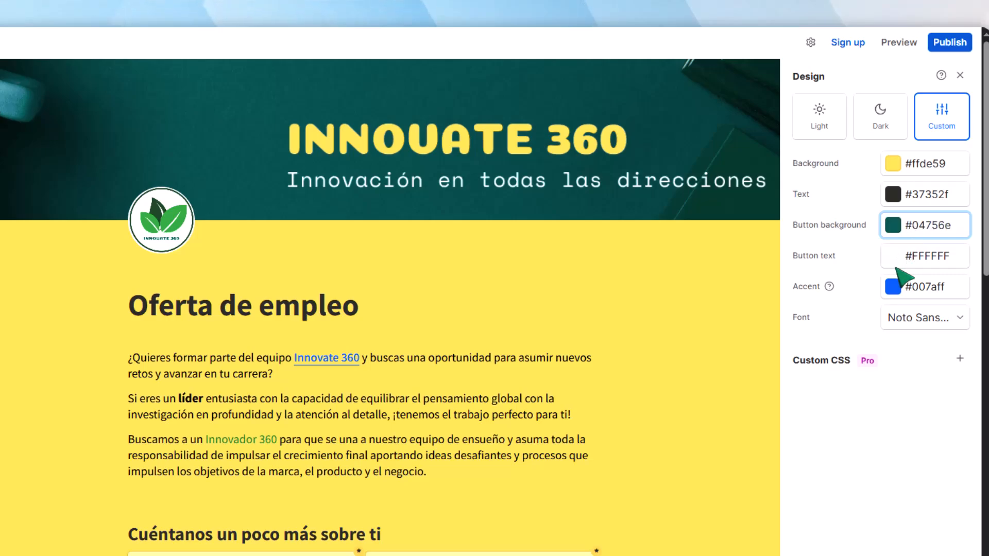
{"action": "triple_click", "coordinate": [916, 288]}
{"action": "type", "text": "#39b54a"}
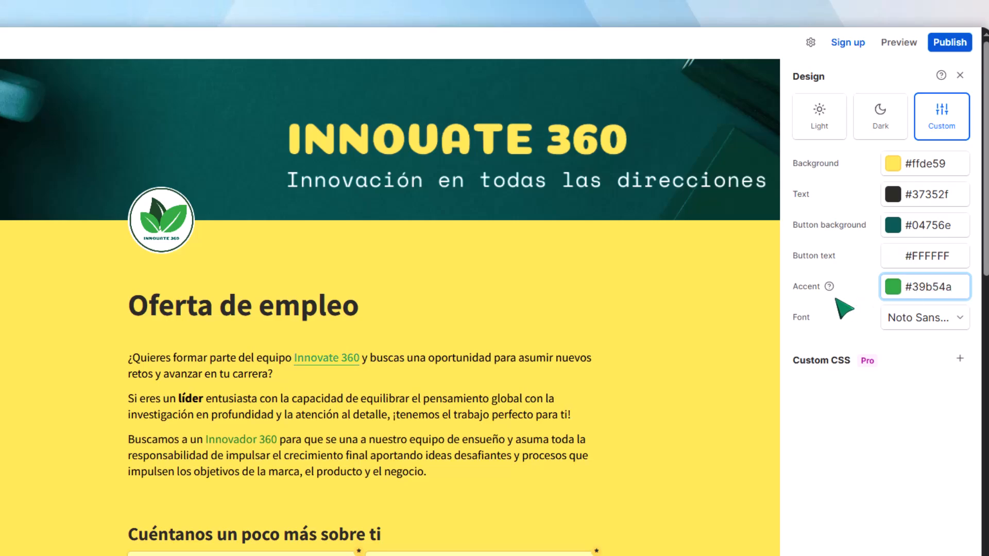
{"action": "left_click", "coordinate": [729, 315]}
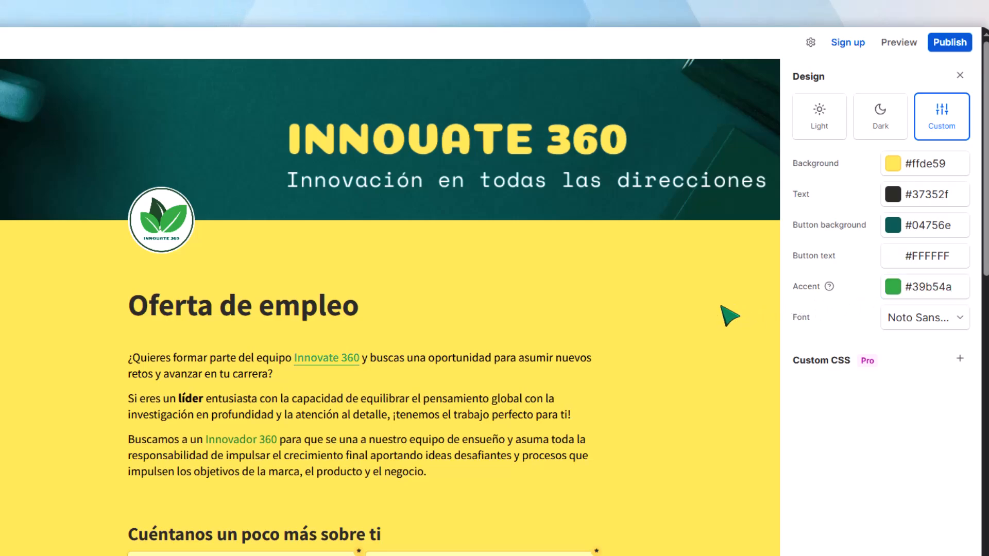
{"action": "left_click", "coordinate": [960, 77]}
Review the restyled form in the editor and in preview, testing the answer checkboxes of "¿Cómo te enteraste de este trabajo?".
{"action": "scroll", "coordinate": [963, 123], "scroll_direction": "down", "scroll_amount": 5}
{"action": "scroll", "coordinate": [495, 307], "scroll_direction": "down", "scroll_amount": 9}
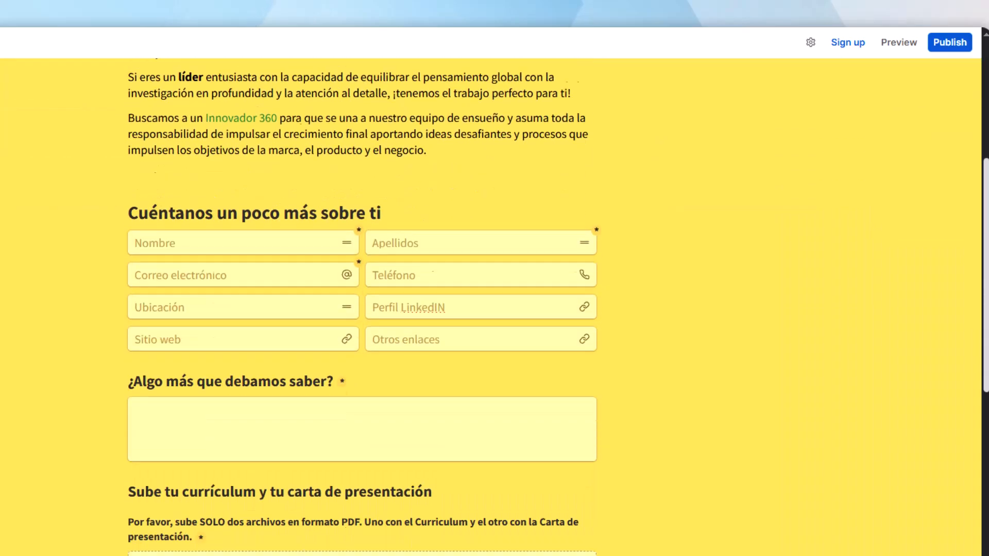
{"action": "scroll", "coordinate": [494, 307], "scroll_direction": "up", "scroll_amount": 13}
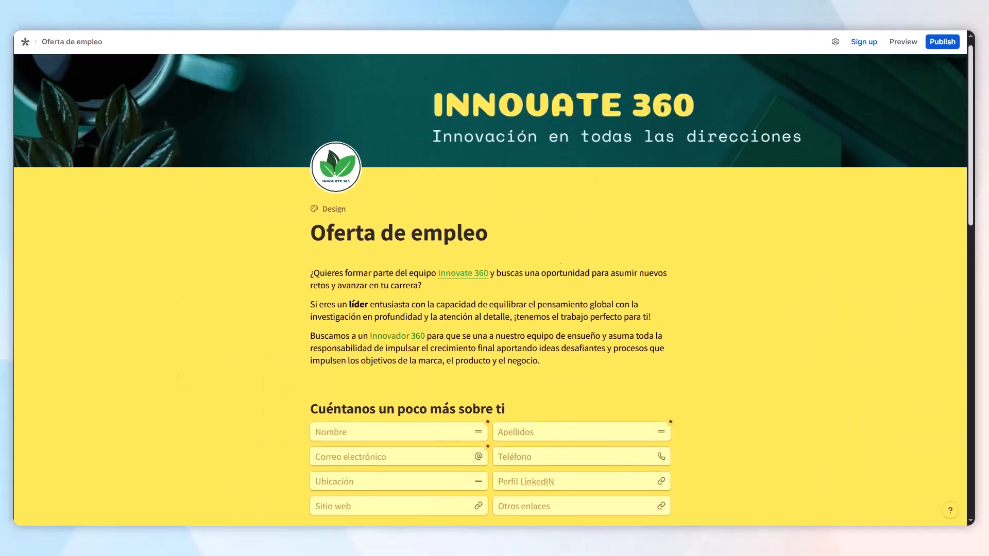
{"action": "left_click", "coordinate": [902, 44]}
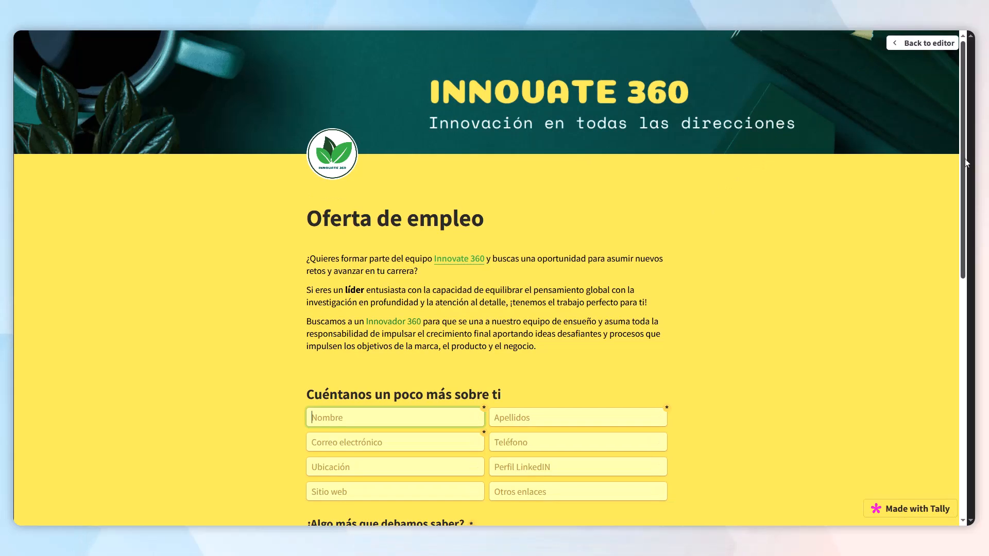
{"action": "left_click_drag", "start_coordinate": [965, 158], "coordinate": [966, 401]}
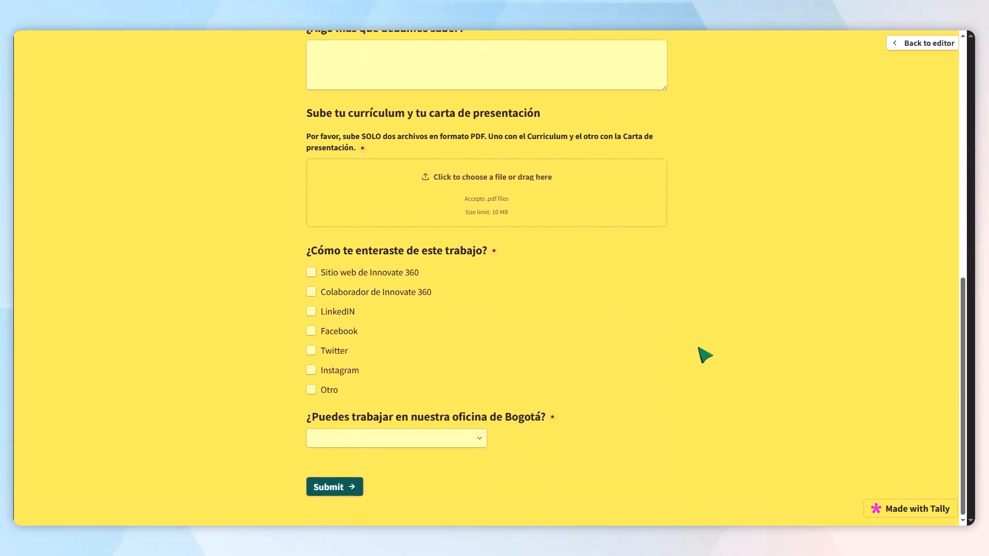
{"action": "left_click", "coordinate": [310, 272]}
{"action": "left_click", "coordinate": [310, 273]}
{"action": "left_click", "coordinate": [310, 292]}
{"action": "left_click", "coordinate": [311, 292]}
{"action": "left_click", "coordinate": [311, 312]}
{"action": "left_click", "coordinate": [311, 331]}
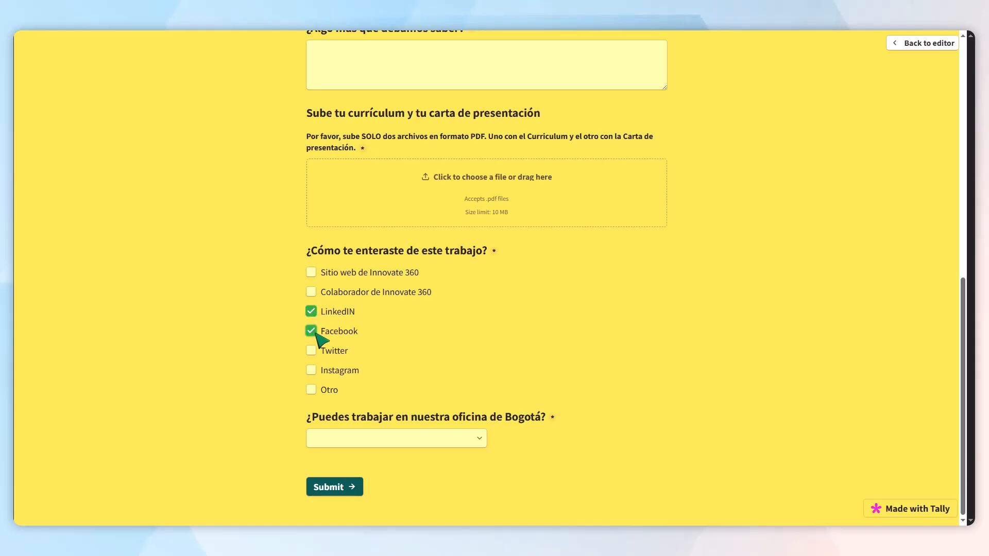
Test the conditional recommender question by ticking and clearing "Colaborador de Innovate 360" in the preview, and return to the editor.
{"action": "left_click", "coordinate": [311, 351]}
{"action": "left_click", "coordinate": [312, 293]}
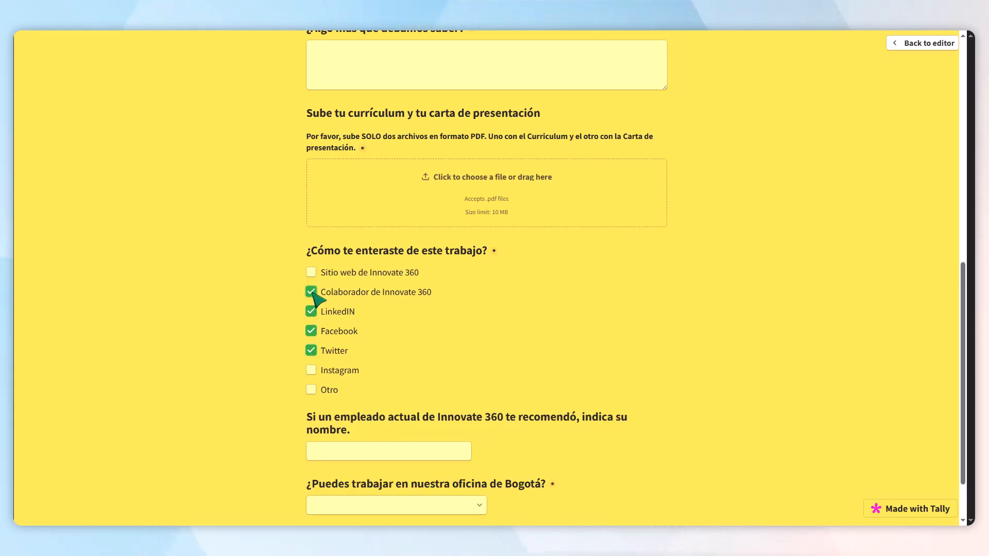
{"action": "left_click", "coordinate": [312, 293]}
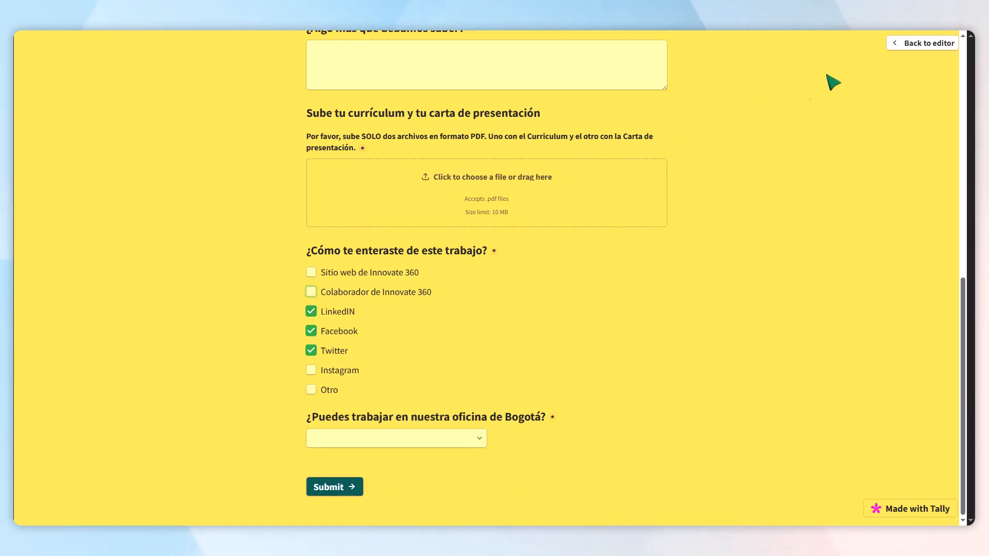
{"action": "left_click", "coordinate": [906, 43]}
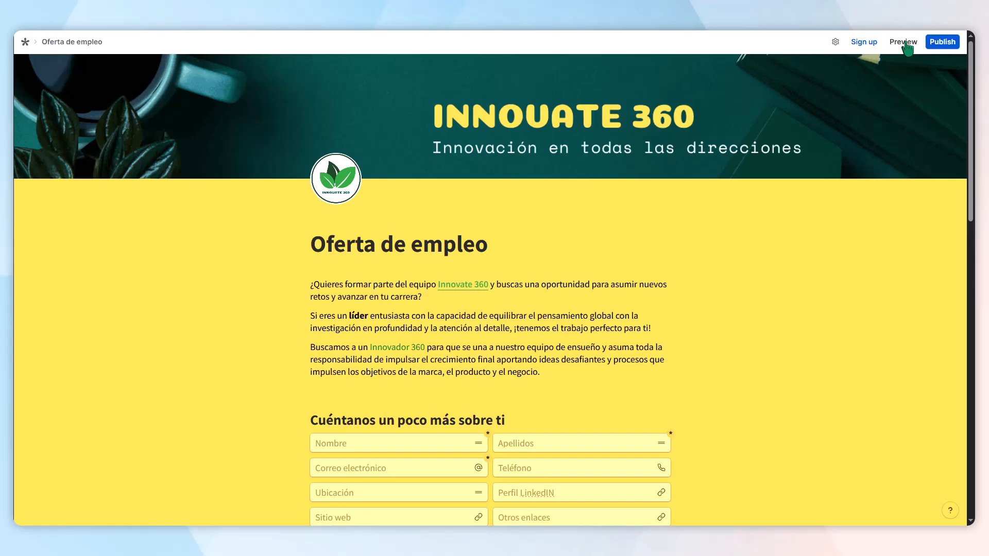
Publish the form by logging in with the existing account, and view its available integrations.
{"action": "left_click", "coordinate": [943, 43]}
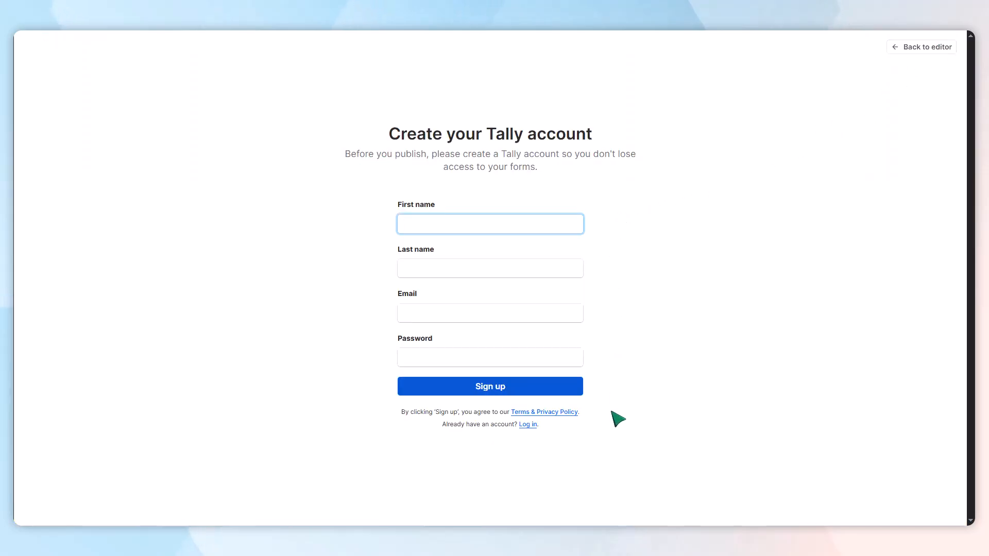
{"action": "left_click", "coordinate": [528, 425]}
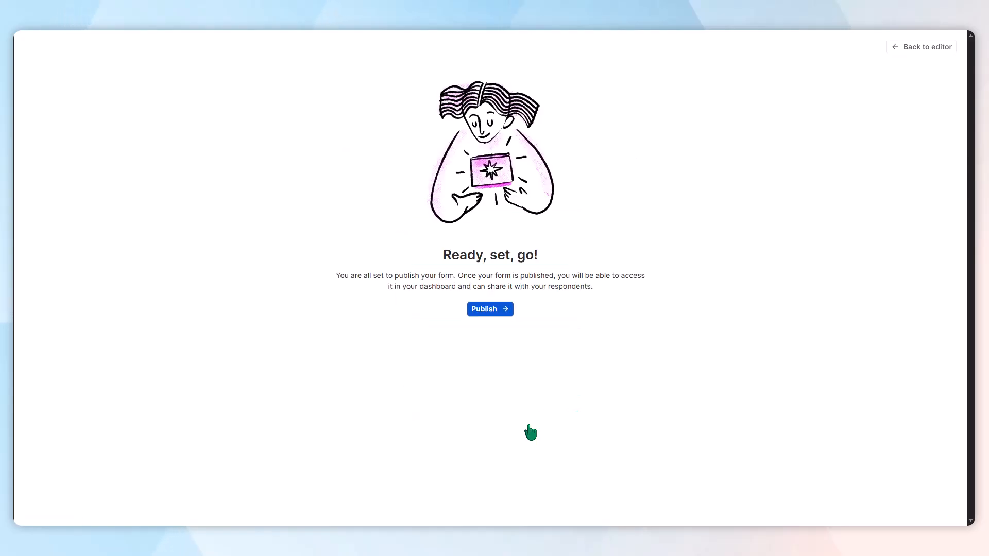
{"action": "left_click", "coordinate": [493, 311]}
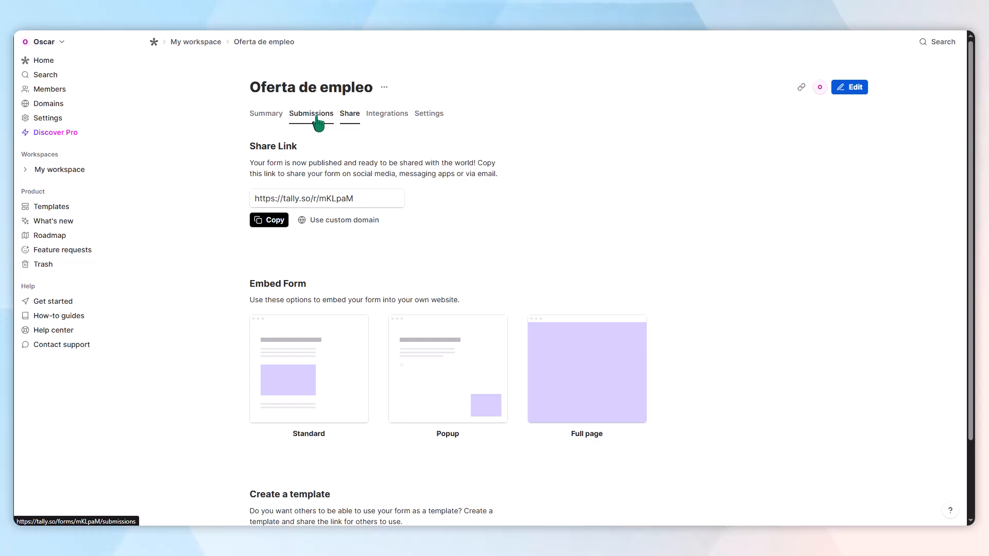
{"action": "left_click", "coordinate": [393, 123]}
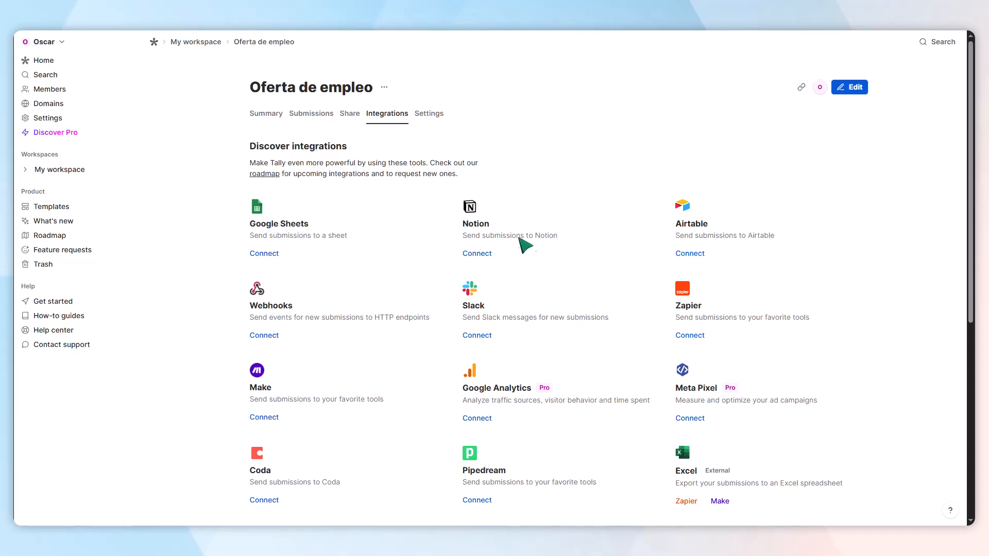
In the form's settings, set the language to Spanish (Mexico) and turn on the progress bar.
{"action": "left_click", "coordinate": [436, 118]}
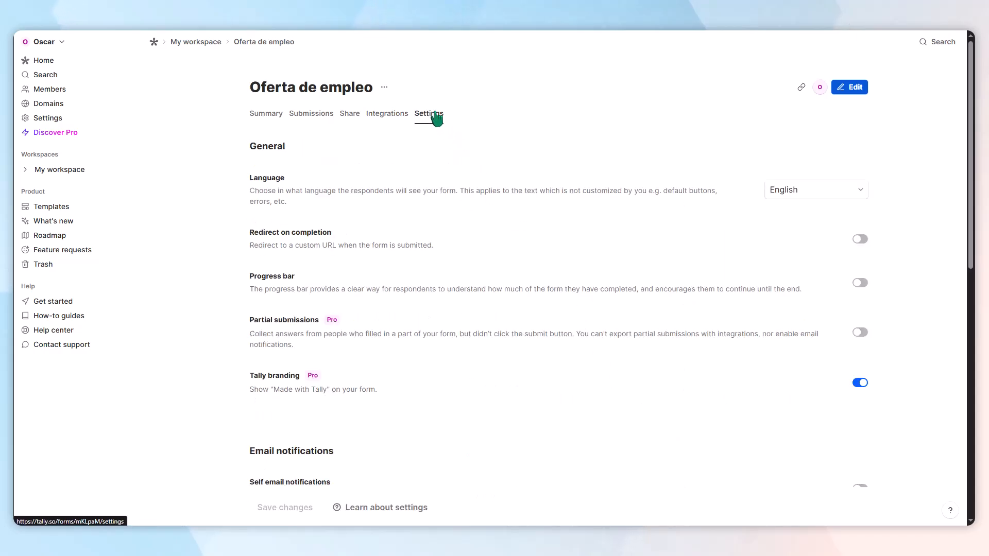
{"action": "left_click", "coordinate": [857, 192]}
{"action": "left_click_drag", "start_coordinate": [864, 216], "coordinate": [882, 387]}
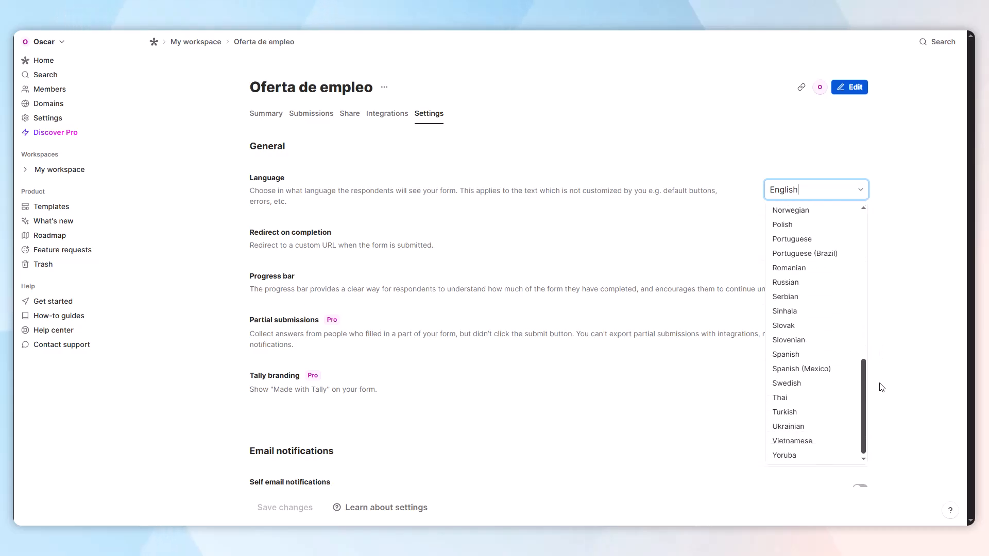
{"action": "left_click", "coordinate": [827, 369]}
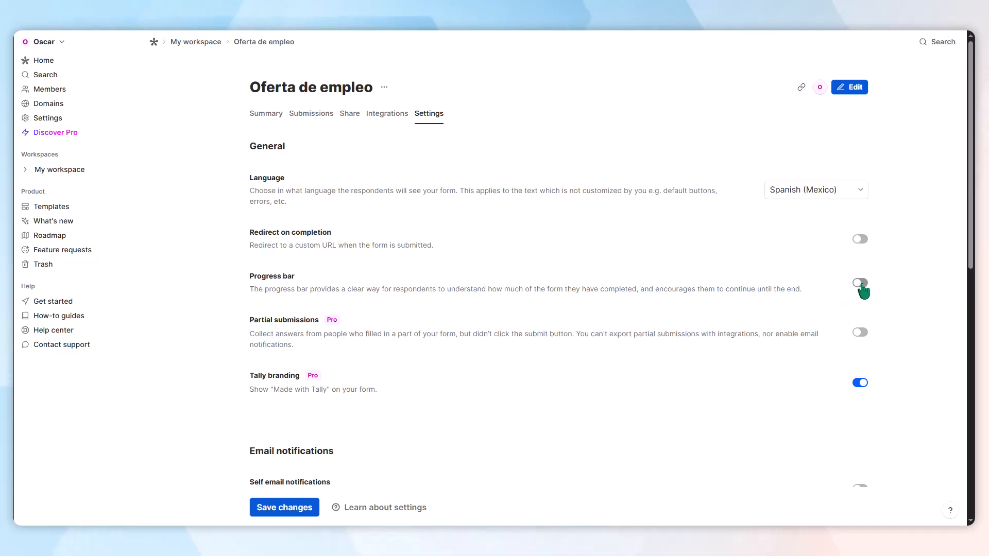
{"action": "left_click", "coordinate": [863, 284]}
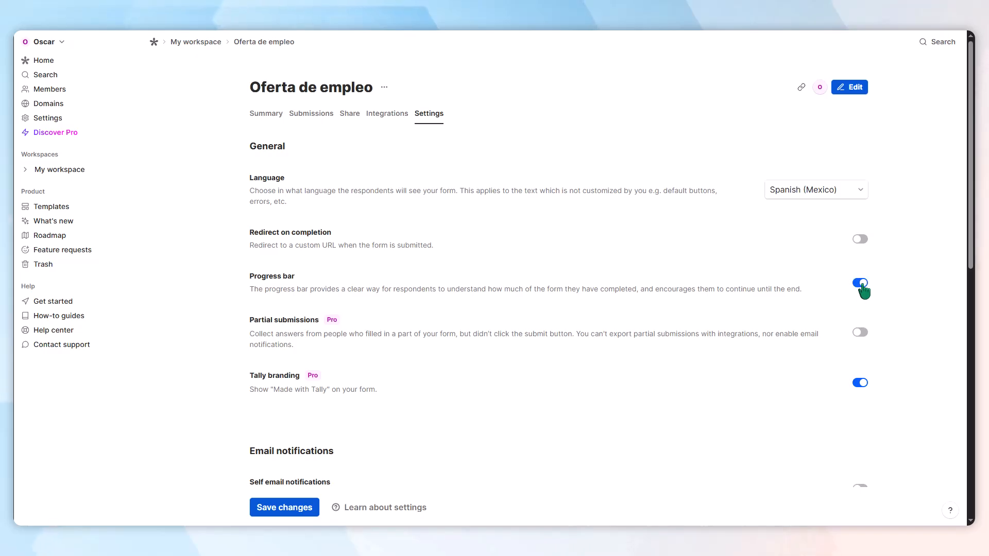
Try the scheduled closing date, submission limit and closed form message options, turning each one back off.
{"action": "scroll", "coordinate": [971, 258], "scroll_direction": "down", "scroll_amount": 4}
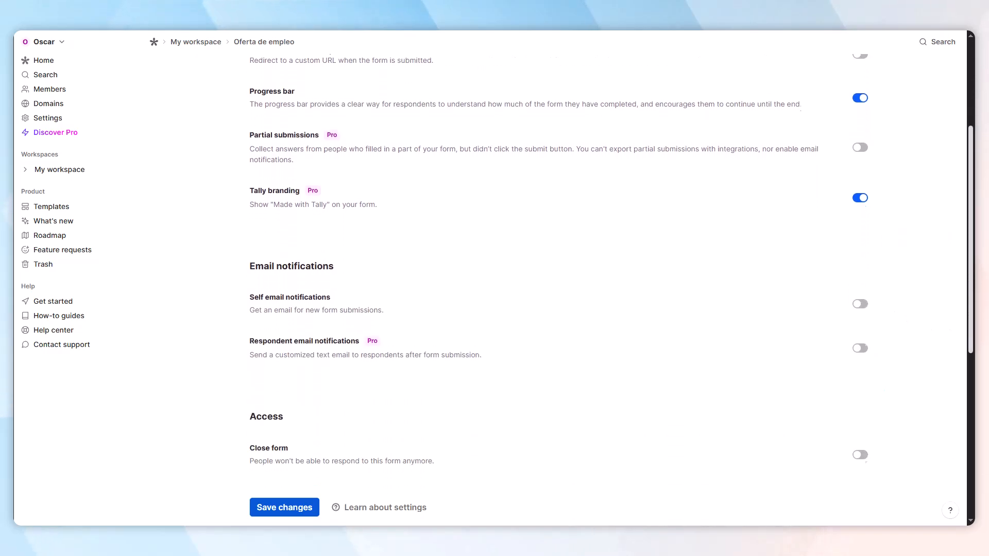
{"action": "scroll", "coordinate": [971, 268], "scroll_direction": "down", "scroll_amount": 2}
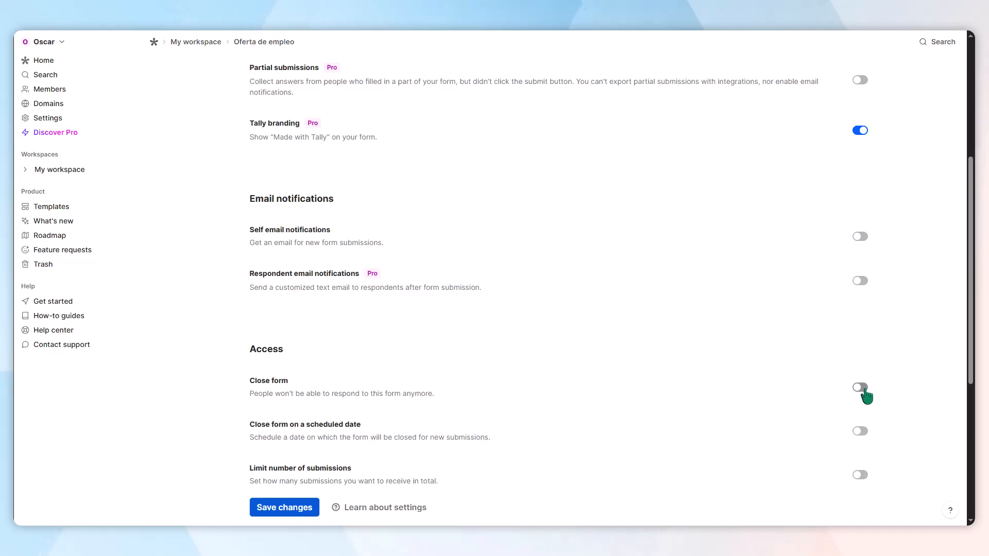
{"action": "scroll", "coordinate": [907, 360], "scroll_direction": "down", "scroll_amount": 3}
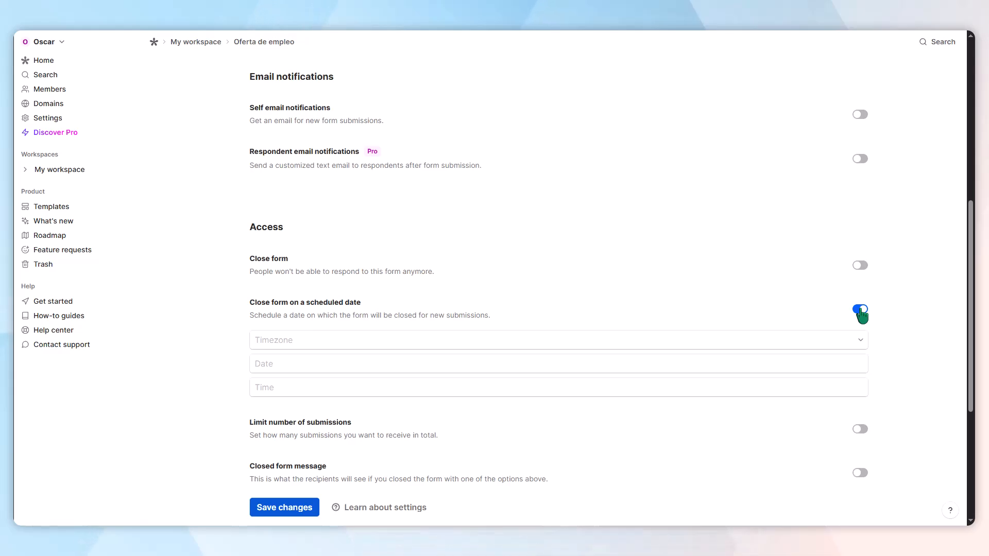
{"action": "left_click", "coordinate": [860, 310]}
{"action": "left_click", "coordinate": [860, 353]}
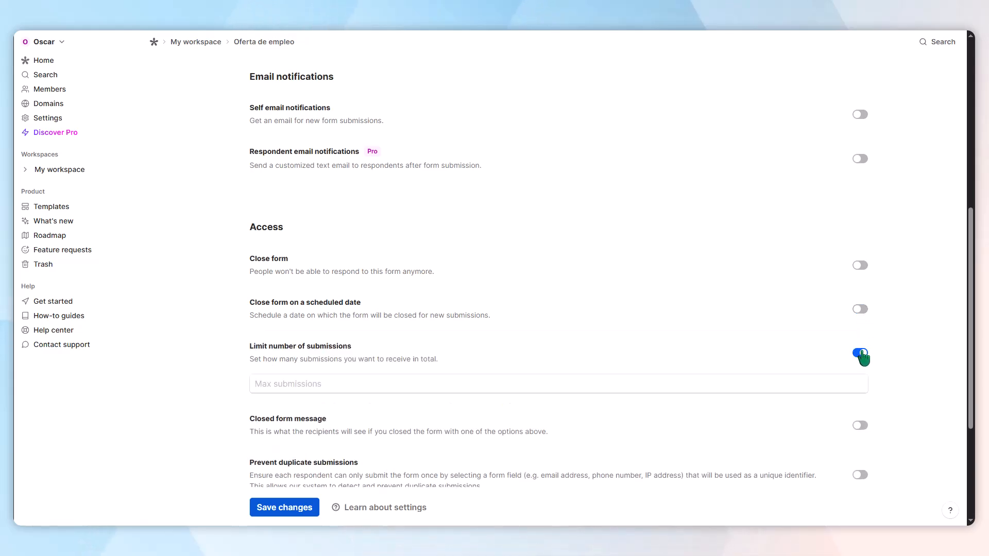
{"action": "left_click", "coordinate": [860, 353]}
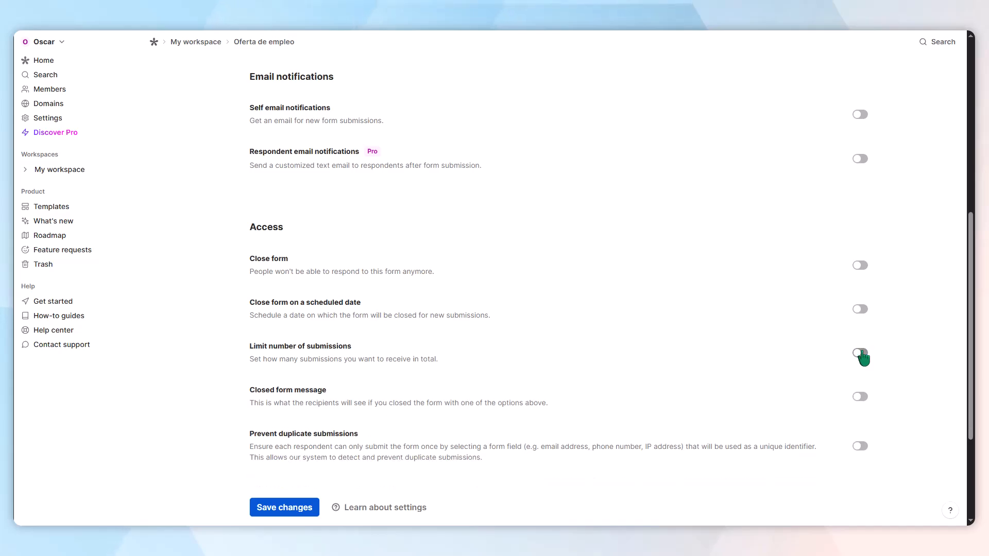
{"action": "left_click", "coordinate": [862, 397]}
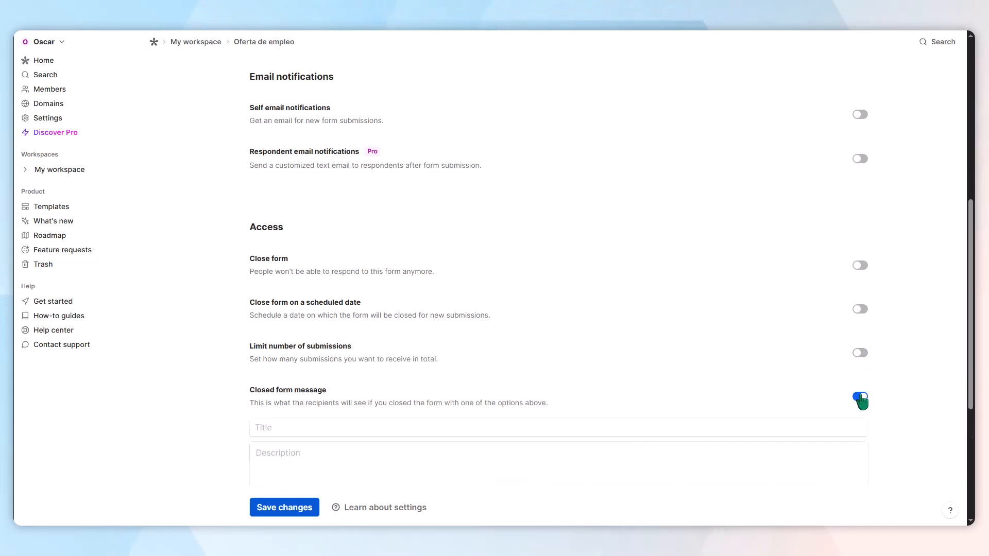
{"action": "left_click", "coordinate": [862, 399]}
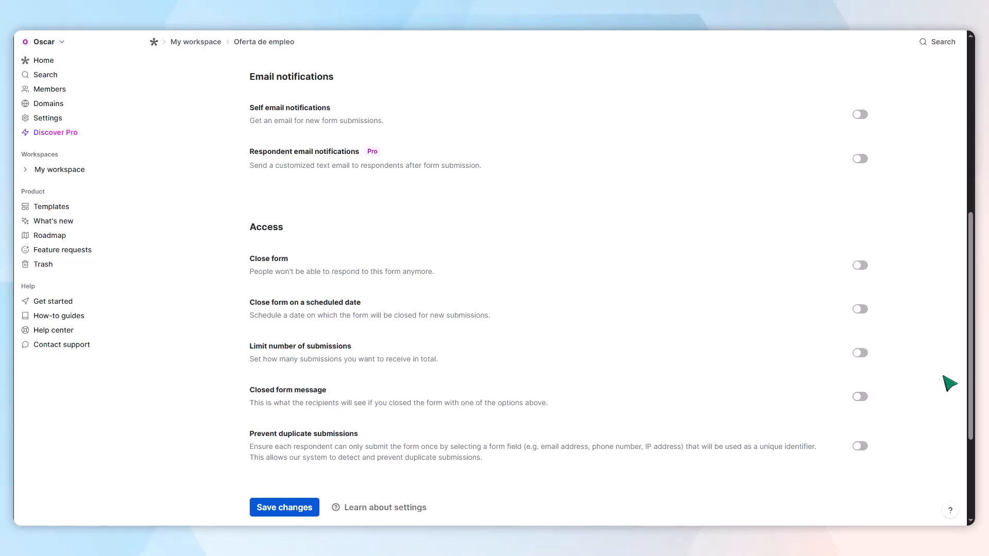
Review the form's Behavior options and save the settings changes.
{"action": "scroll", "coordinate": [611, 287], "scroll_direction": "down", "scroll_amount": 3}
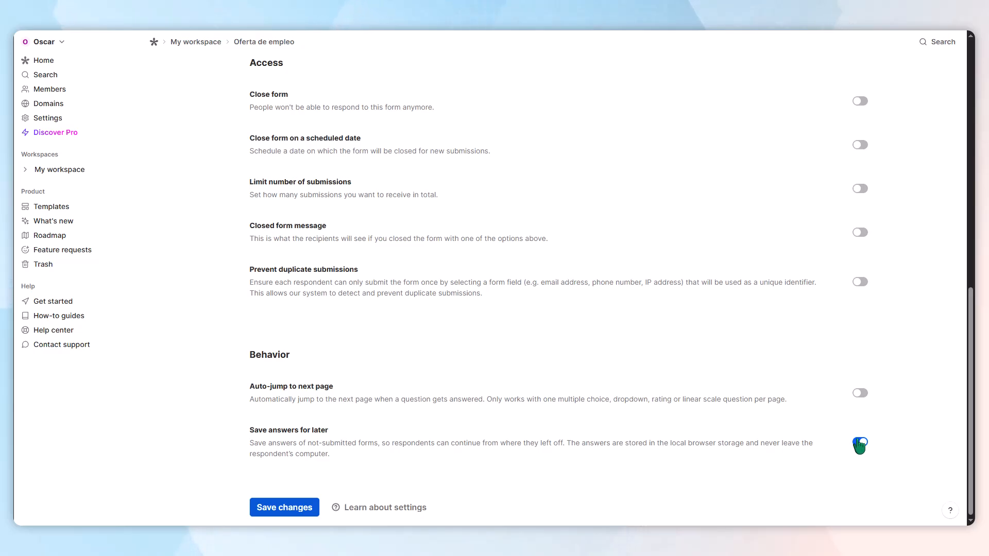
{"action": "left_click", "coordinate": [292, 507]}
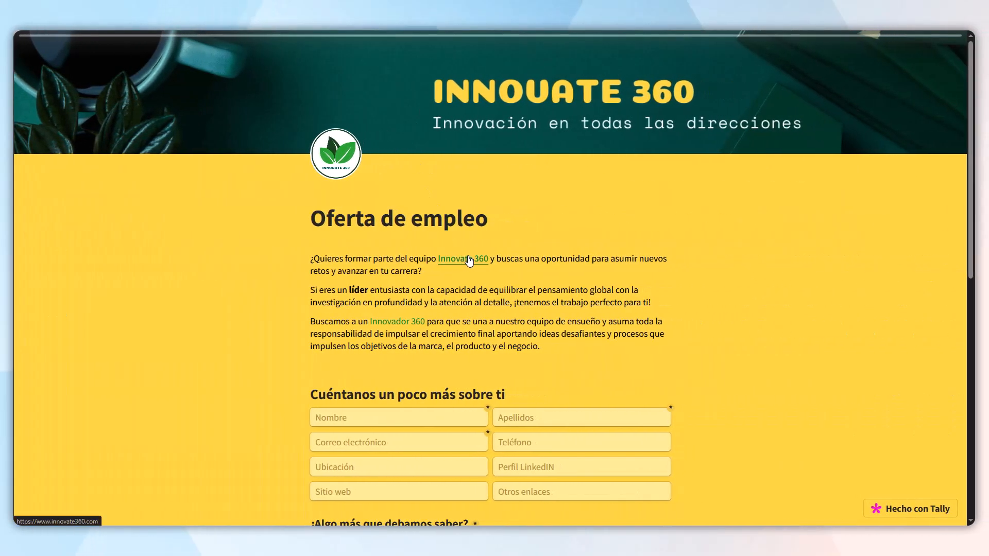
Check the contact fields of the published form, including the country list of the Teléfono field.
{"action": "left_click", "coordinate": [403, 416]}
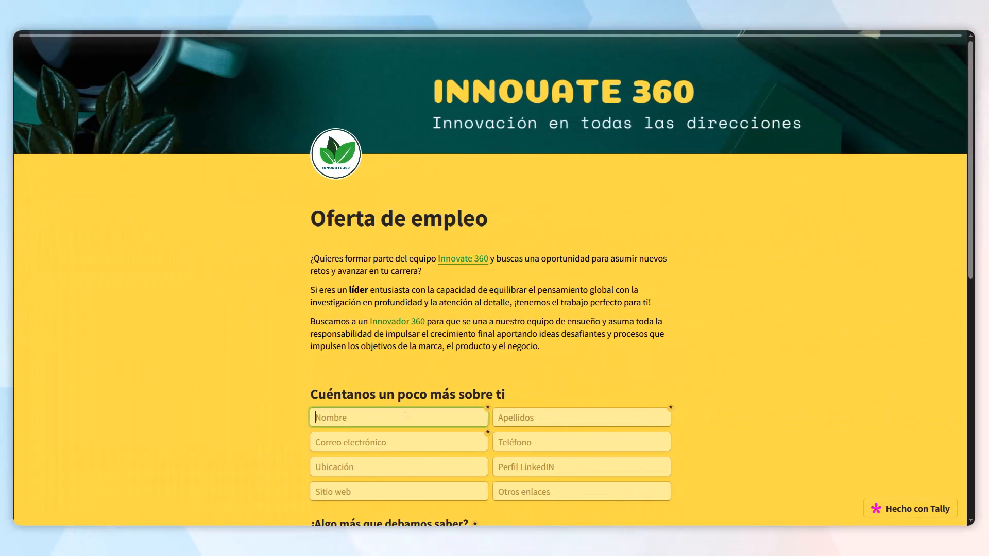
{"action": "left_click", "coordinate": [503, 417]}
{"action": "left_click", "coordinate": [438, 443]}
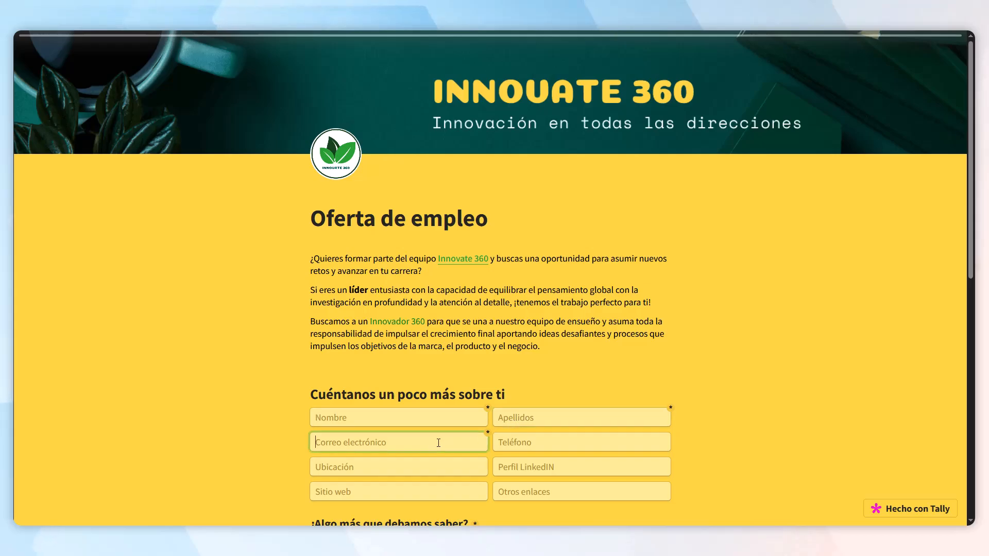
{"action": "left_click", "coordinate": [536, 444]}
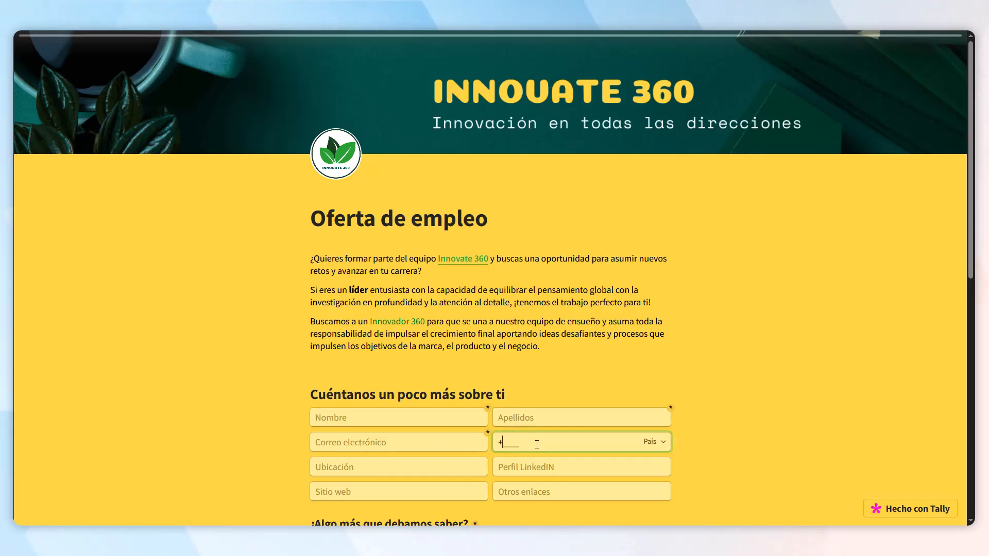
{"action": "left_click", "coordinate": [663, 444]}
{"action": "left_click", "coordinate": [663, 444]}
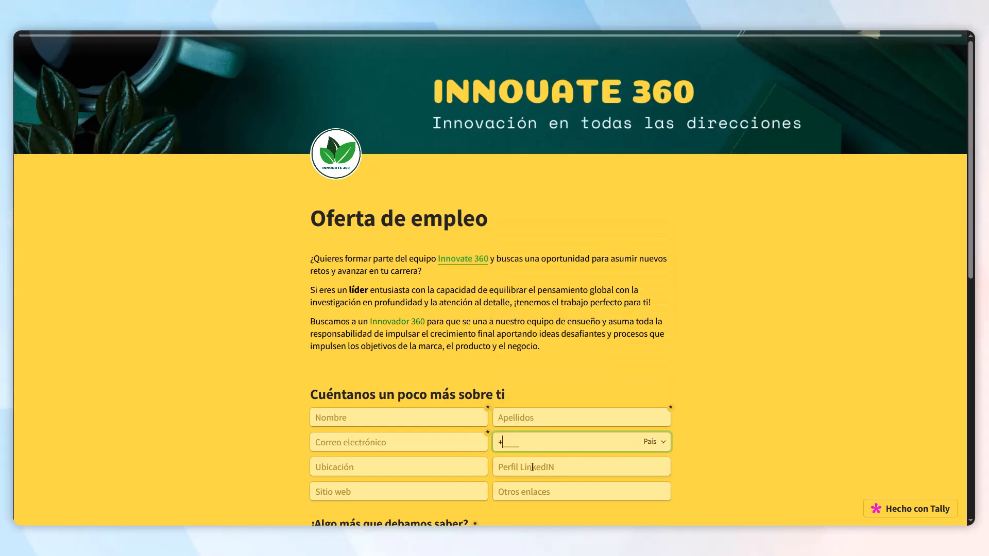
{"action": "left_click", "coordinate": [464, 467]}
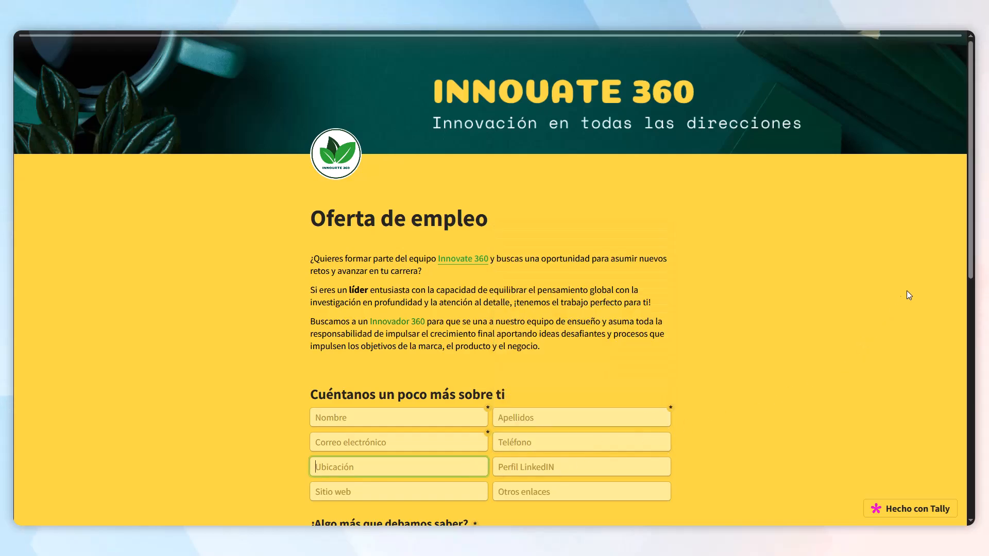
Check the "¿Algo más que debamos saber?" answer box and the PDF upload area of the published form.
{"action": "left_click_drag", "start_coordinate": [971, 221], "coordinate": [970, 387]}
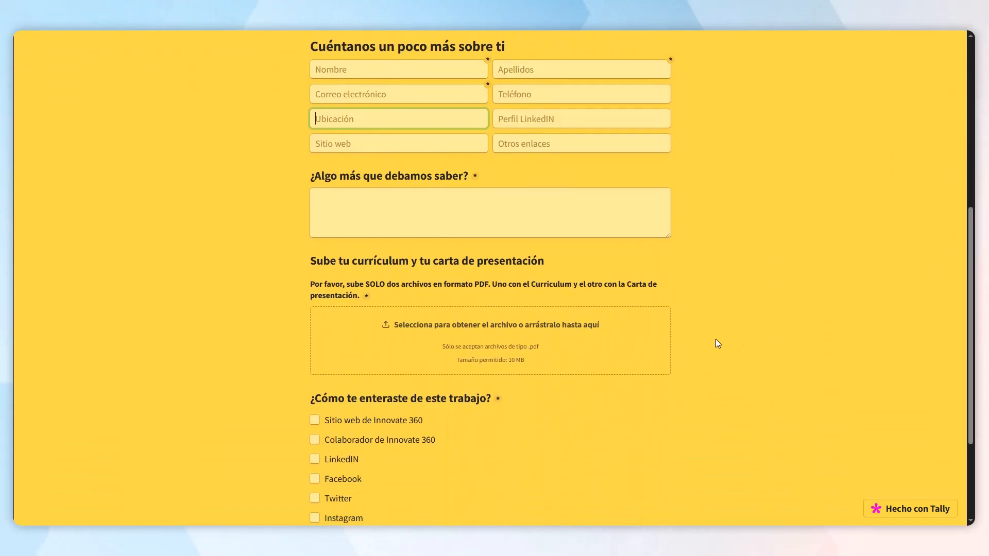
{"action": "left_click", "coordinate": [425, 215]}
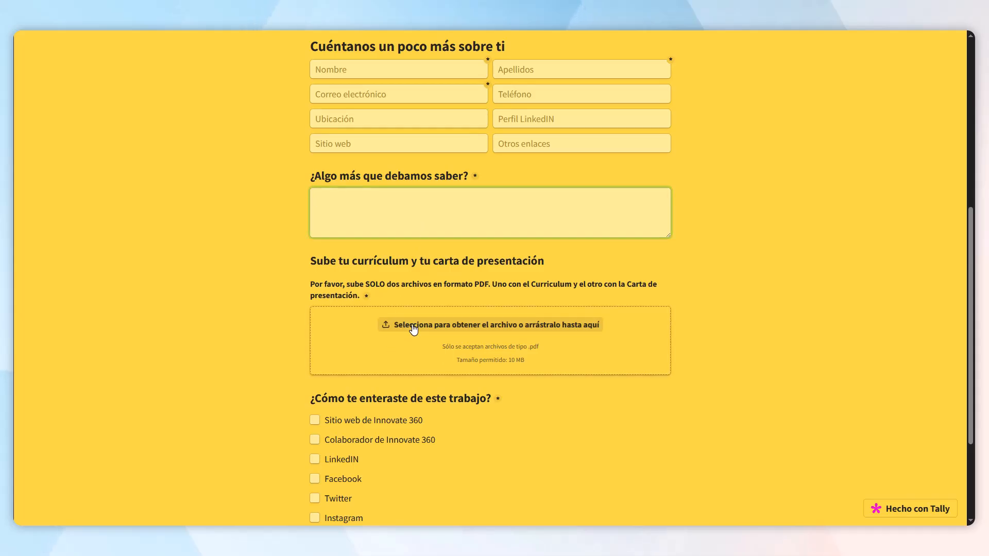
{"action": "left_click", "coordinate": [365, 336]}
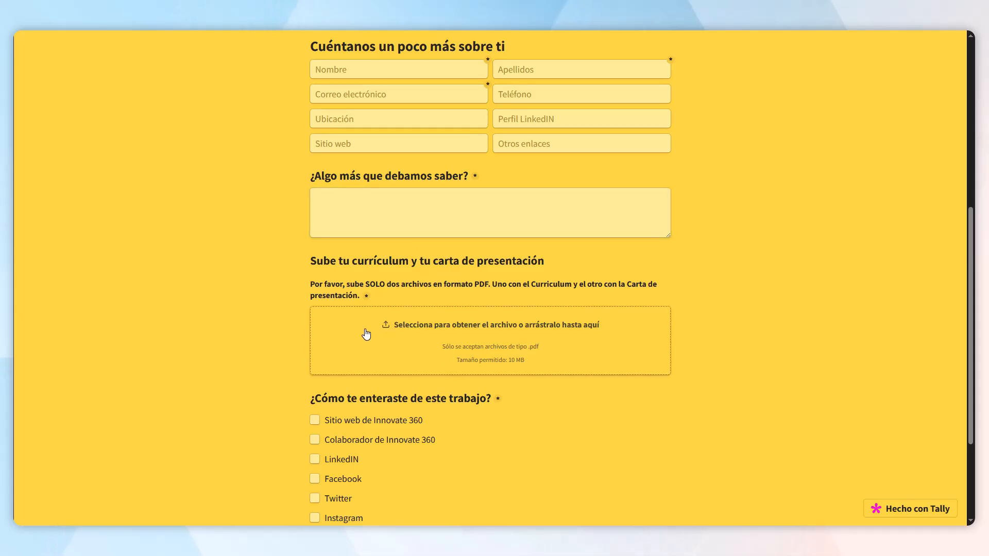
{"action": "scroll", "coordinate": [907, 361], "scroll_direction": "down", "scroll_amount": 3}
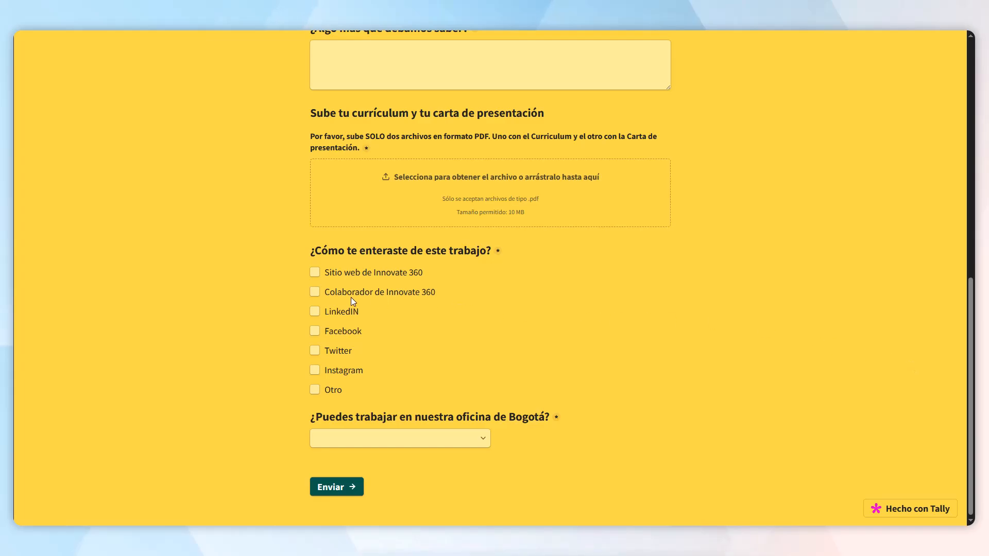
Tick Sitio web de Innovate 360, Colaborador de Innovate 360 and LinkedIN, answer Sí for the Bogotá office, and try to submit the form.
{"action": "left_click", "coordinate": [314, 293]}
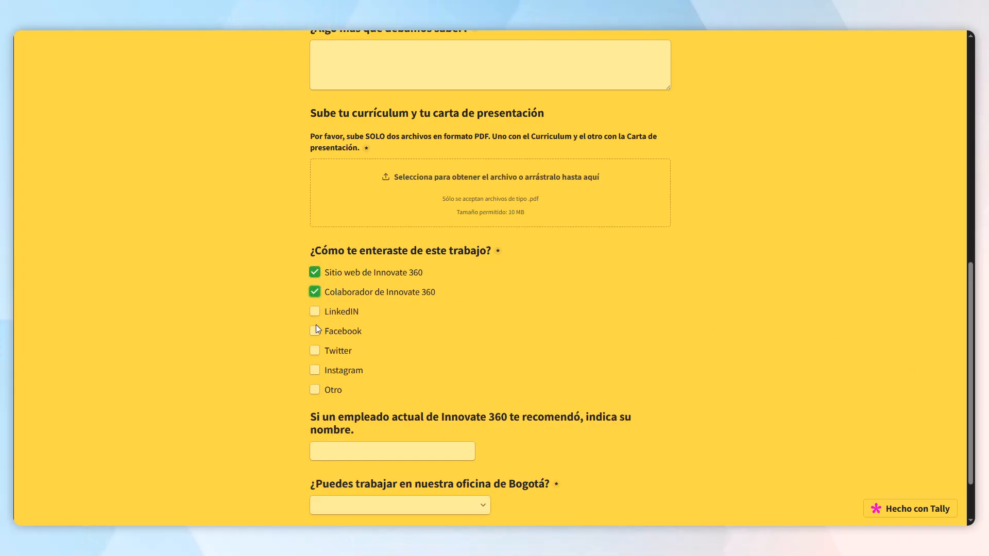
{"action": "left_click", "coordinate": [332, 452]}
{"action": "left_click", "coordinate": [422, 505]}
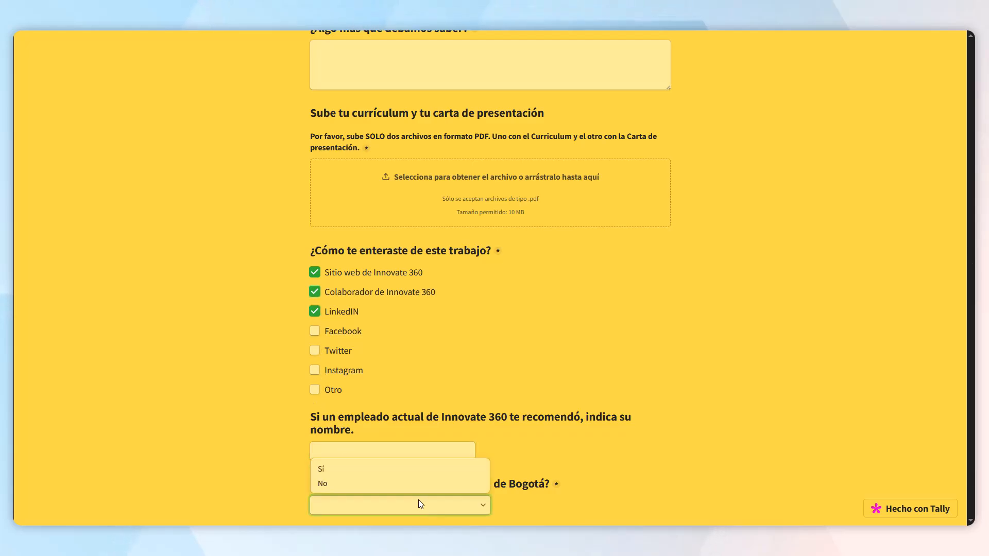
{"action": "left_click", "coordinate": [400, 473]}
{"action": "scroll", "coordinate": [969, 344], "scroll_direction": "down", "scroll_amount": 2}
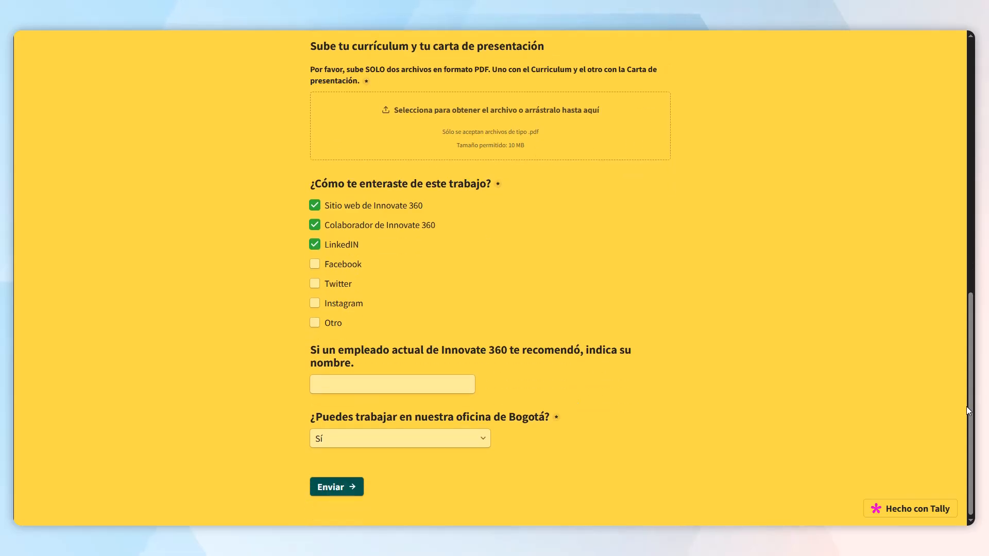
{"action": "left_click", "coordinate": [337, 489]}
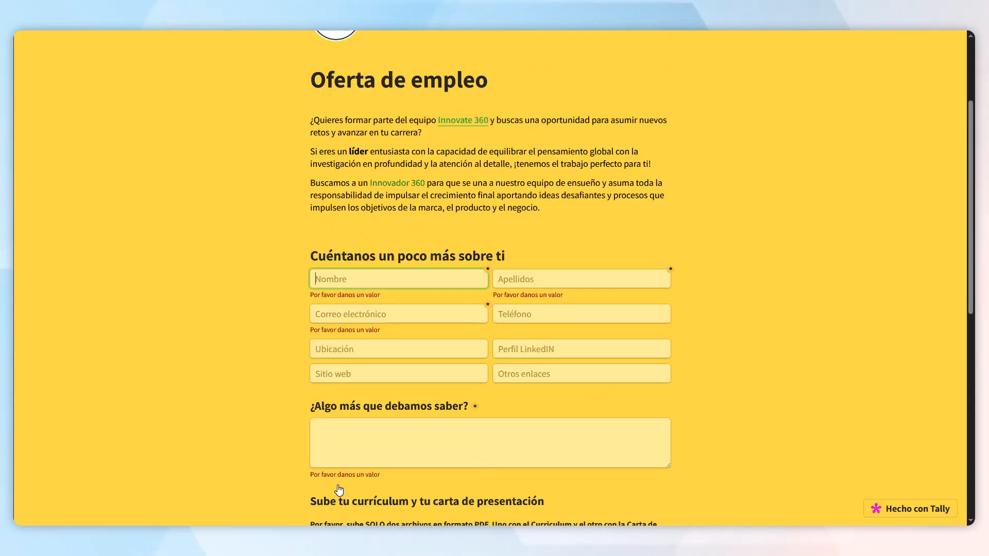